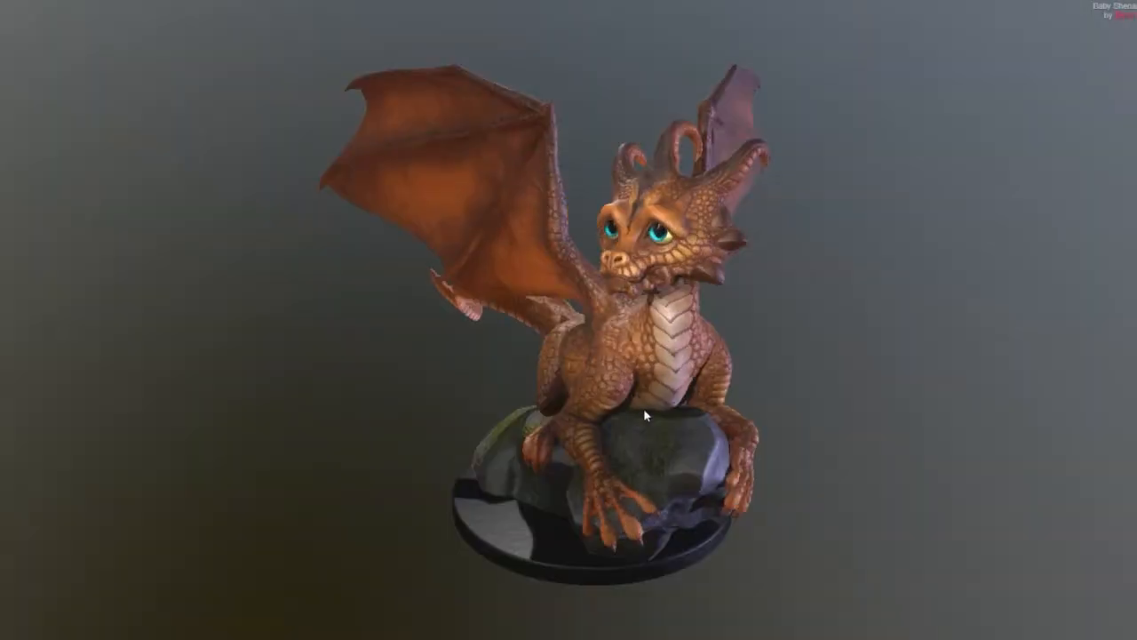
left_click_drag(644, 408, 699, 414)
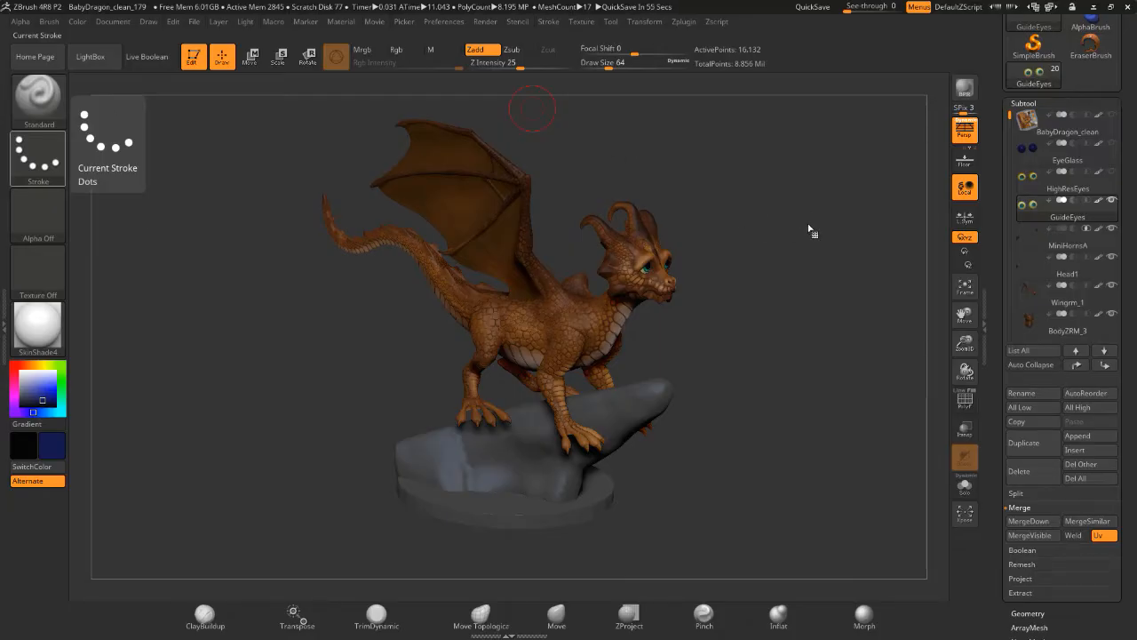
- Merge the dragon's subtools from EyeGlass down through LegToeNails1 into one, leaving the Rock and TempBase subtools separate
left_click_drag(803, 227, 686, 301)
left_click_drag(382, 340, 342, 348)
left_click(1028, 521)
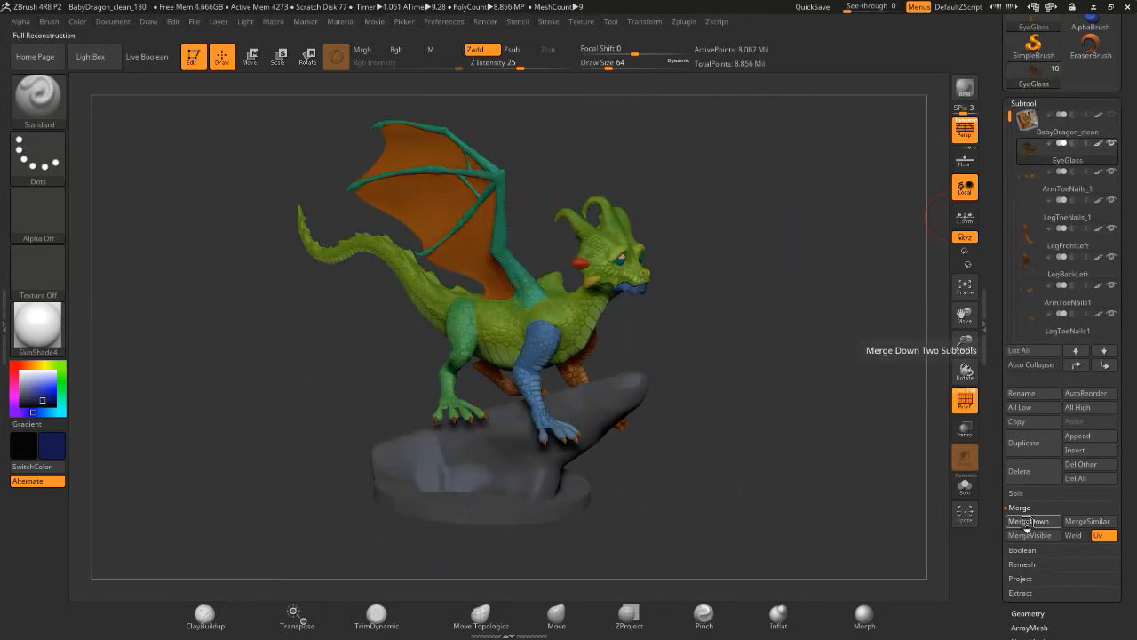
left_click(1027, 522)
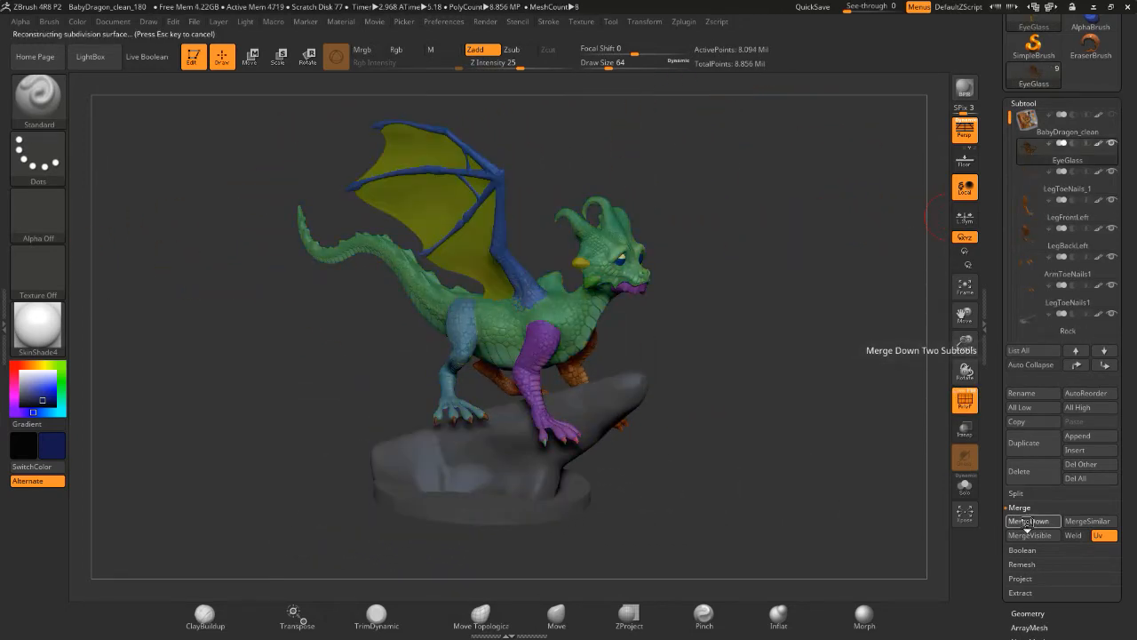
left_click(1030, 523)
left_click(1028, 522)
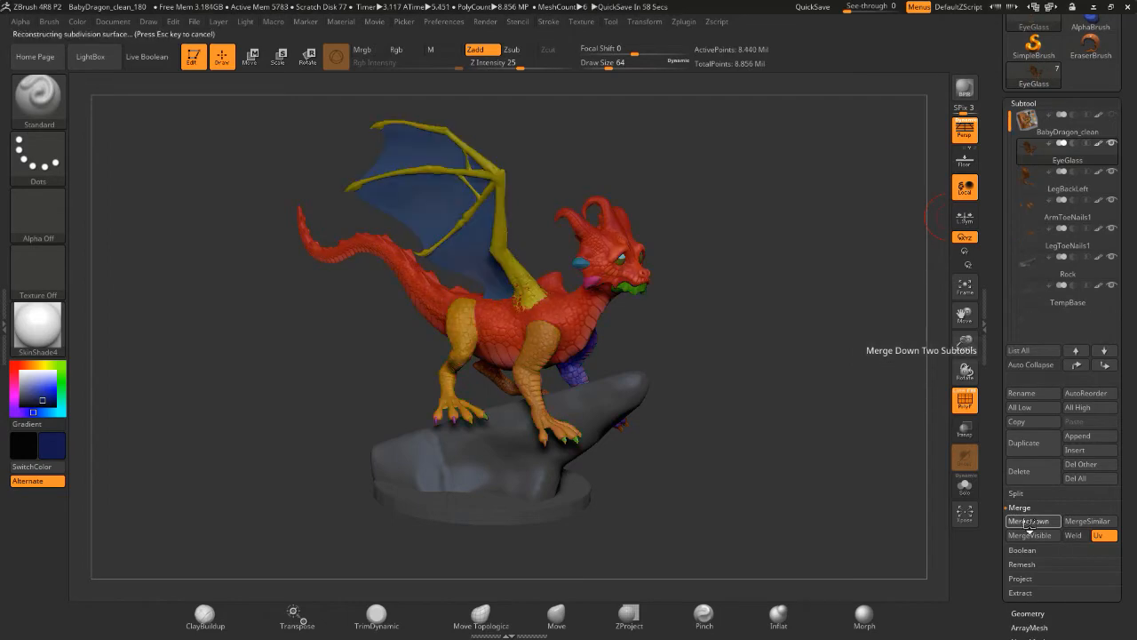
left_click(1028, 522)
left_click(1028, 522)
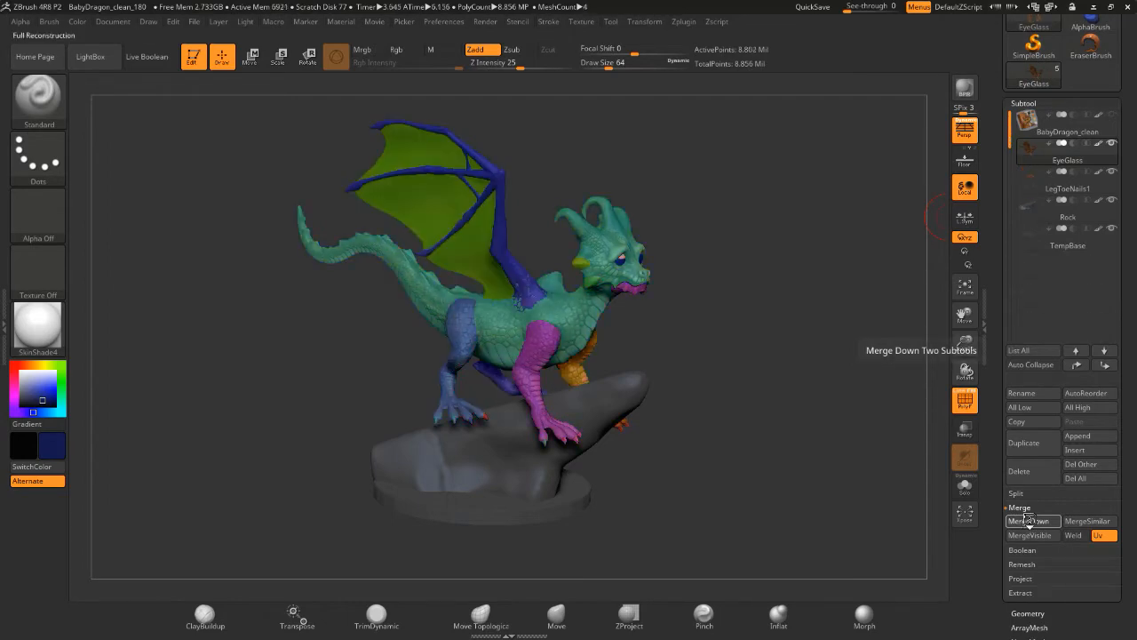
left_click(1029, 521)
- Save the project as a new version named BabyDragon_clean_181
left_click(193, 22)
left_click(279, 44)
left_click(586, 326)
left_click(587, 523)
key("BackSpace")
type("1")
key("Return")
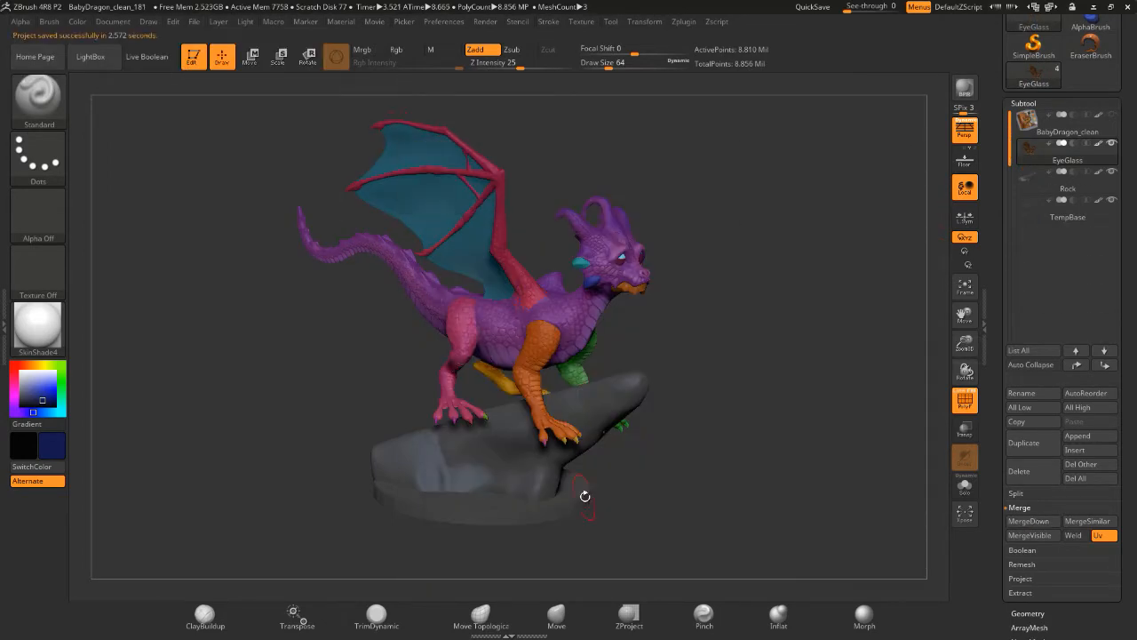
- Clear any mask on the merged dragon and place the transform gizmo's pivot at its chest
left_click(293, 616)
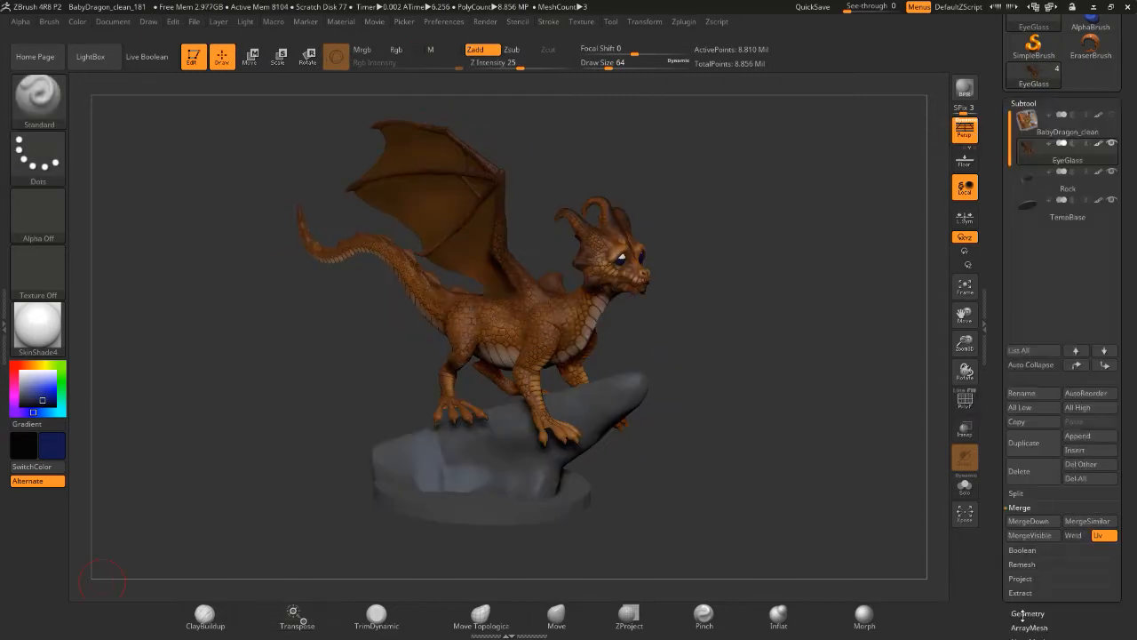
left_click(1028, 613)
left_click_drag(774, 218, 795, 222)
key("w")
left_click(1022, 522)
left_click(1026, 272)
left_click(523, 196, "alt")
left_click_drag(560, 284, 592, 277, "alt")
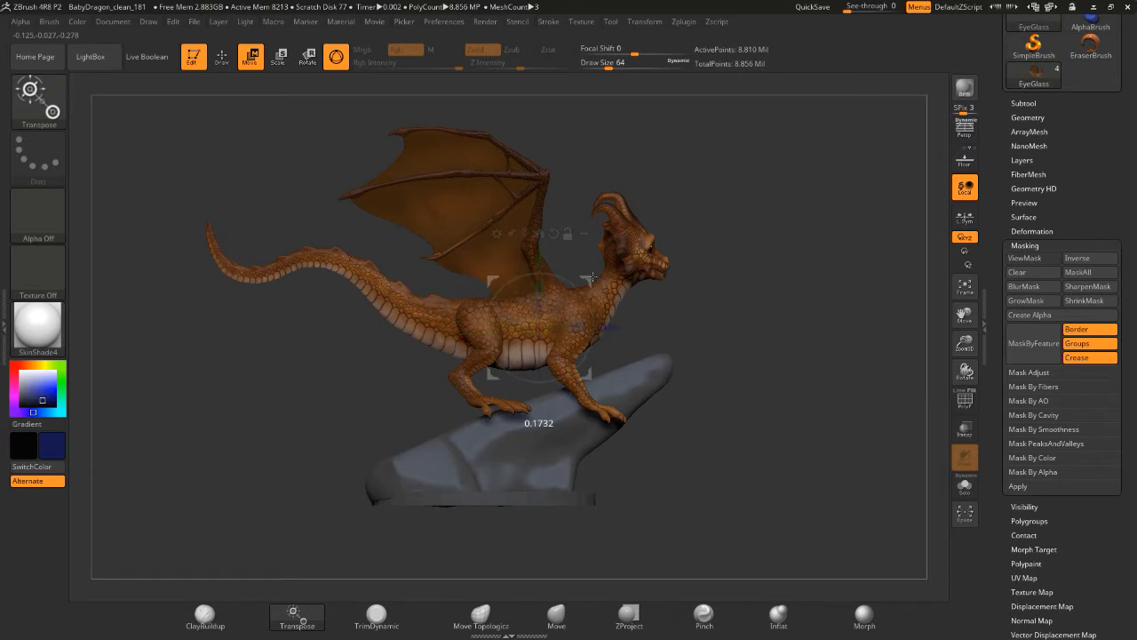
- Move and rotate the whole merged dragon relative to the rock with the gizmo
left_click(1023, 103)
left_click_drag(611, 326, 611, 353)
mouse_move(588, 312)
left_mouse_down()
mouse_move(632, 299)
mouse_move(602, 297)
left_mouse_up()
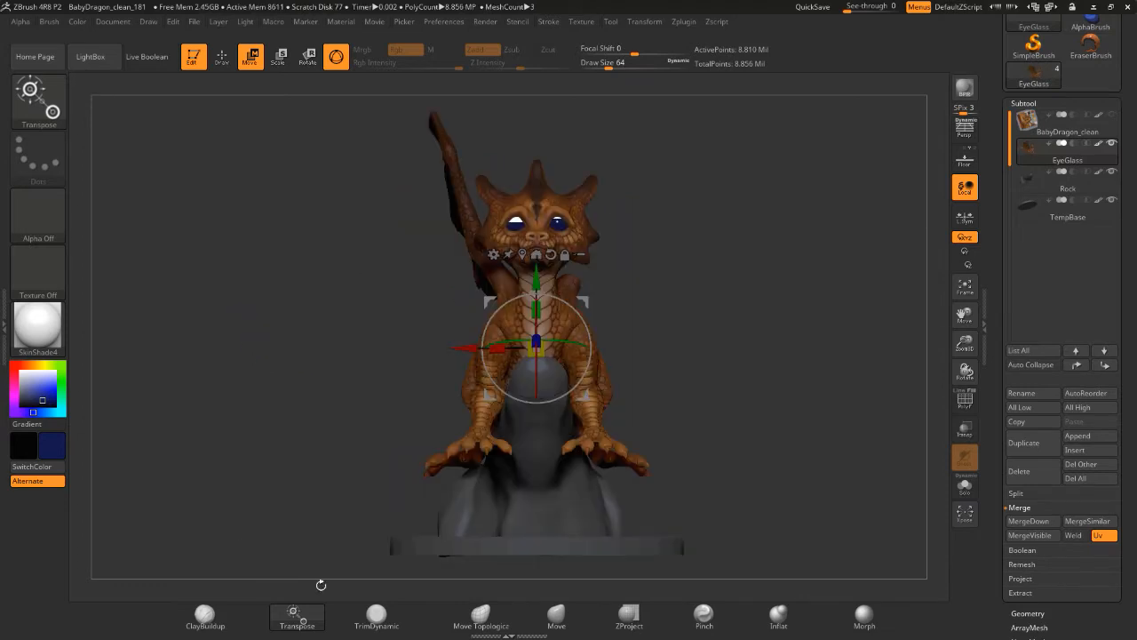
- Check the brush symmetry from the dragon's front and examine its stance on the rock in perspective
key("q")
left_click(643, 21)
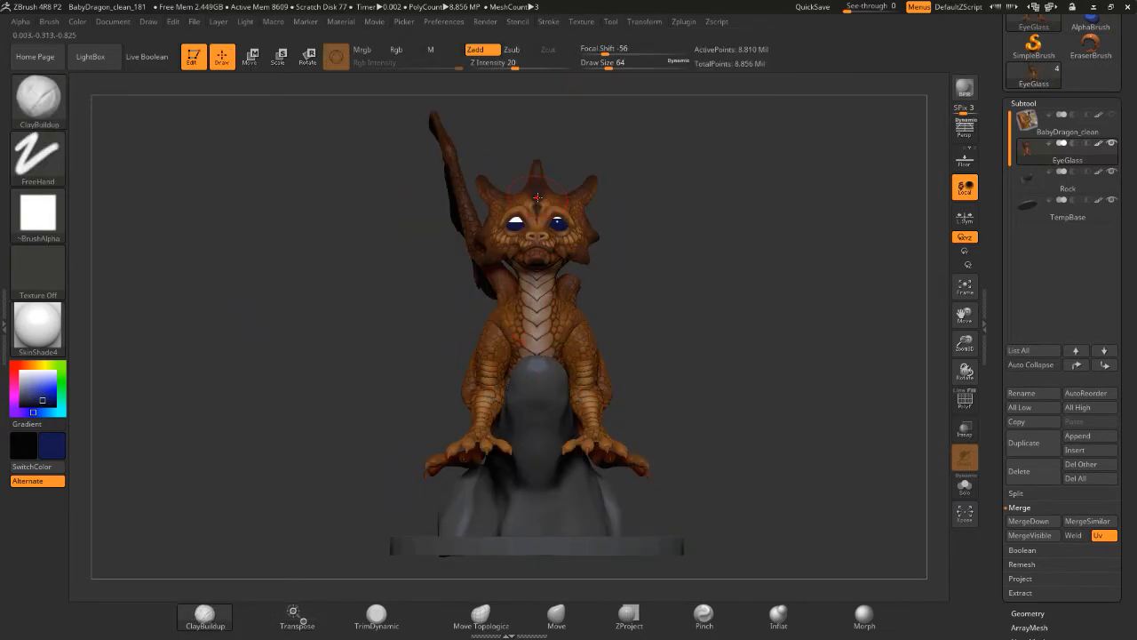
key("w")
key("p")
left_click_drag(711, 418, 844, 417)
mouse_move(842, 345)
left_mouse_down()
mouse_move(782, 349)
mouse_move(742, 400)
mouse_move(856, 340)
left_mouse_up()
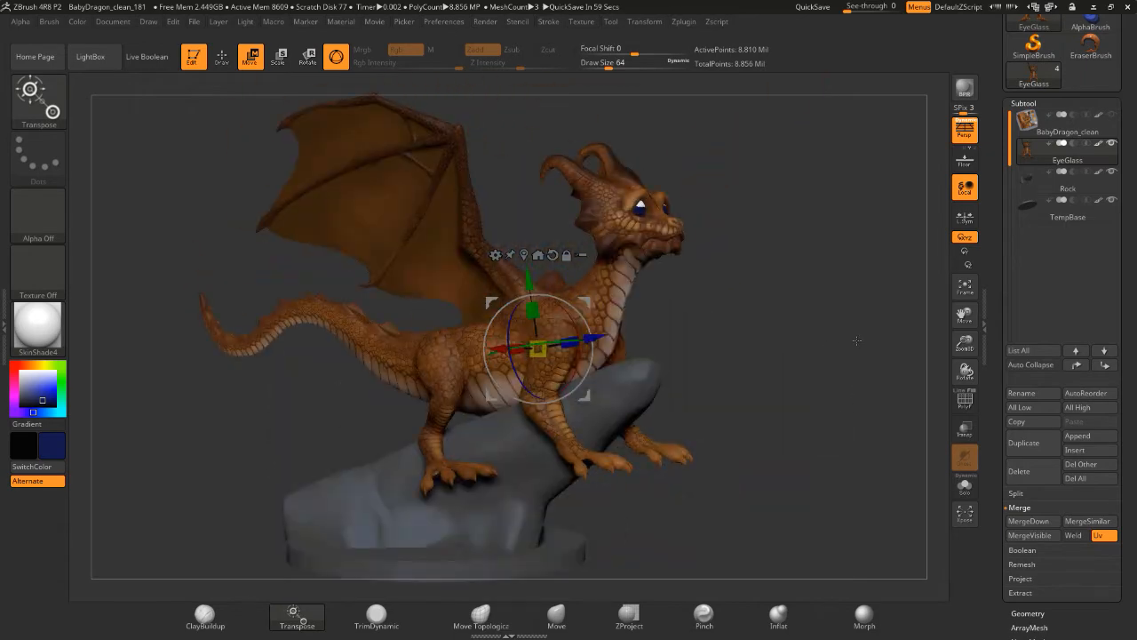
mouse_move(857, 341)
left_mouse_down()
mouse_move(884, 345)
mouse_move(851, 339)
left_mouse_up()
left_click_drag(573, 327, 527, 290)
left_click_drag(763, 377, 819, 369)
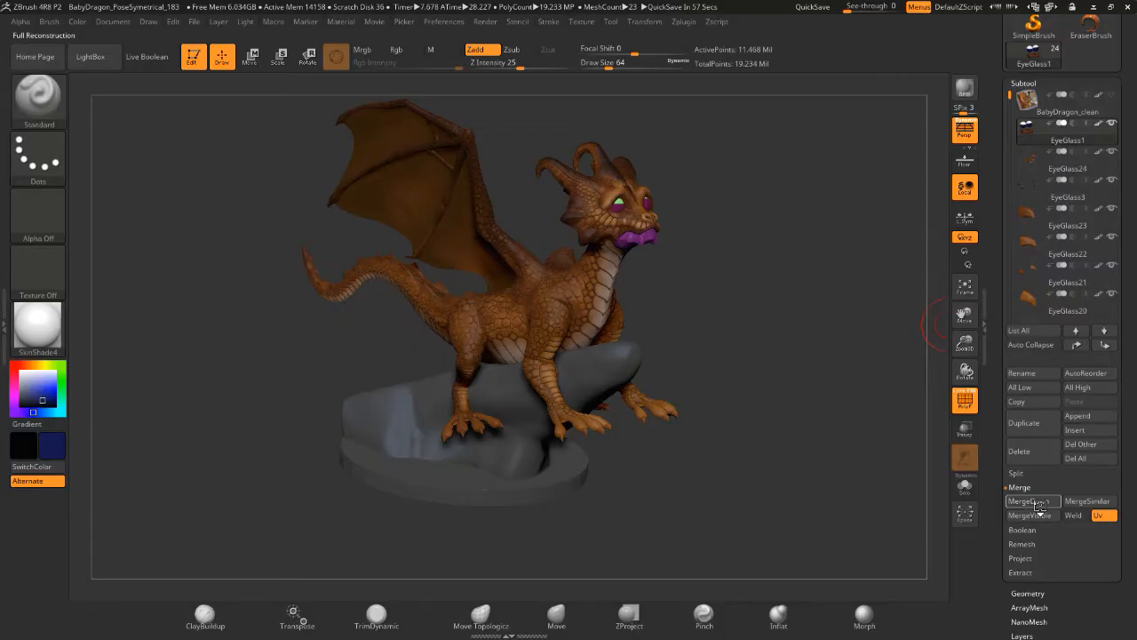
- Merge EyeGlass24 and EyeGlass3 into the EyeGlass1 subtool, and isolate it without the polygroup wireframe
left_click(1040, 503)
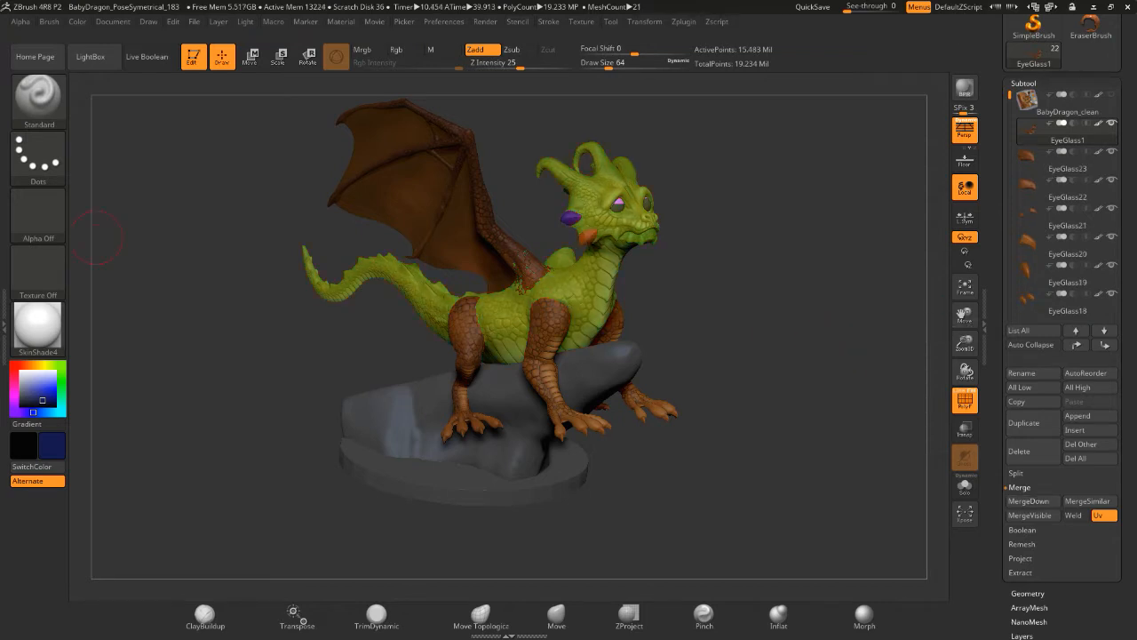
left_click(1111, 124, "ctrl+shift")
mouse_move(853, 311)
left_mouse_down()
mouse_move(718, 312)
mouse_move(744, 375)
left_mouse_up()
key("f")
key("shift+f")
- Switch off the polypaint on EyeGlass1 and display it in white with BasicMaterial
left_click(1098, 125)
left_click(20, 372)
mouse_move(198, 287)
left_mouse_down()
mouse_move(188, 330)
mouse_move(195, 462)
left_mouse_up()
left_click(38, 325)
left_click(284, 368)
left_click_drag(285, 368, 315, 252, "alt")
- Lower the EyeGlass1 body mesh to subdivision level 1
key("shift+d")
key("d")
mouse_move(284, 334)
left_mouse_down()
mouse_move(305, 355)
mouse_move(286, 344)
mouse_move(286, 286)
left_mouse_up()
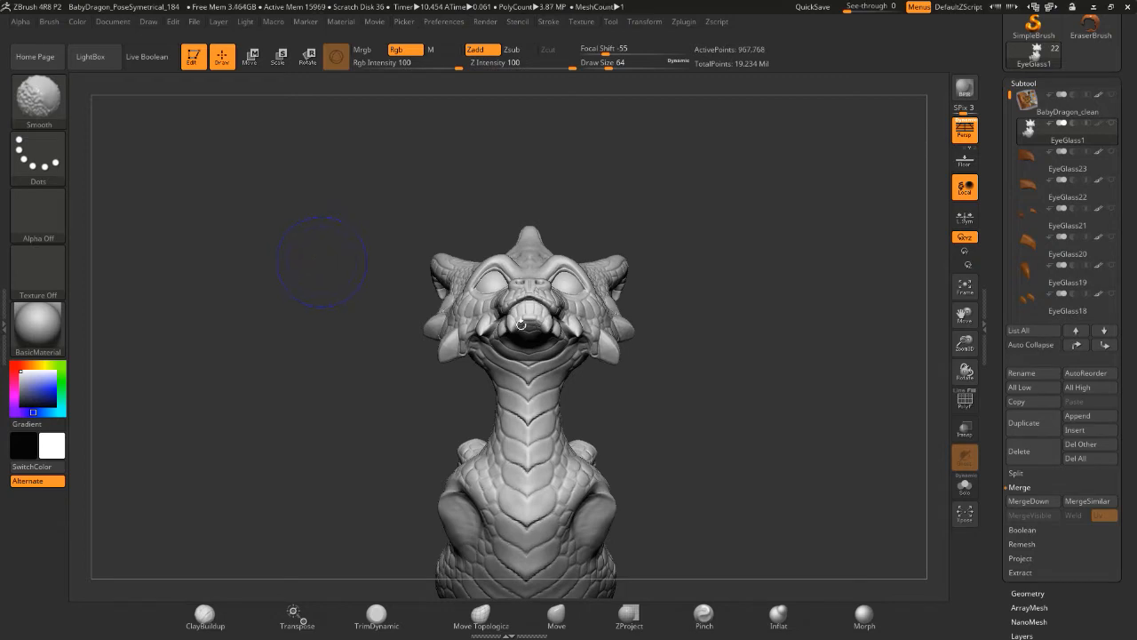
left_click(1028, 593)
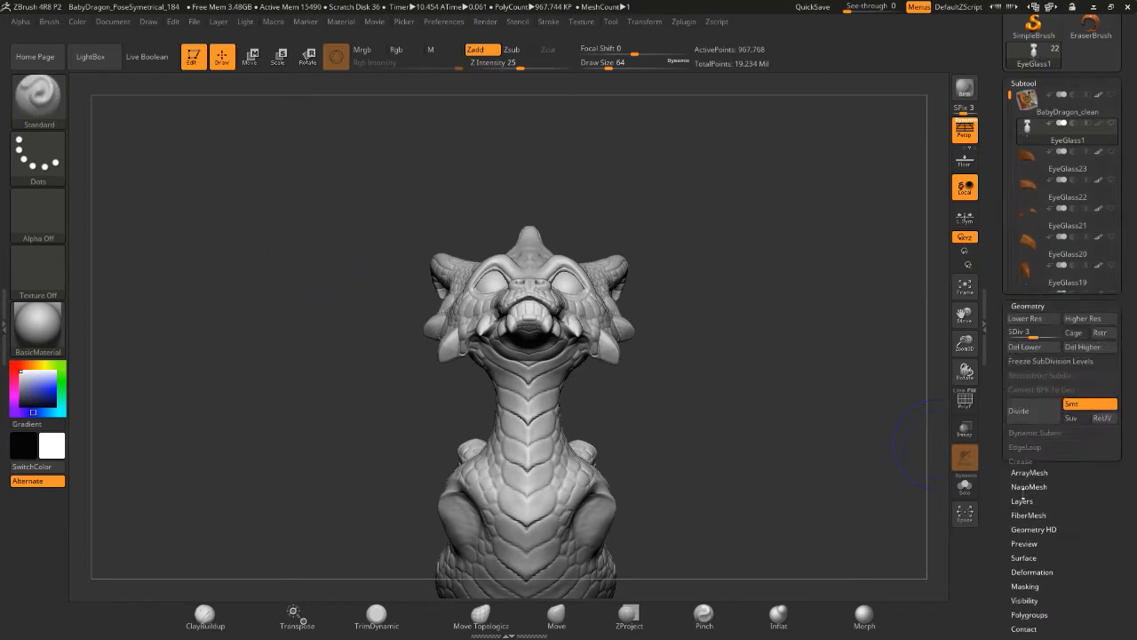
left_click_drag(1013, 125, 862, 186)
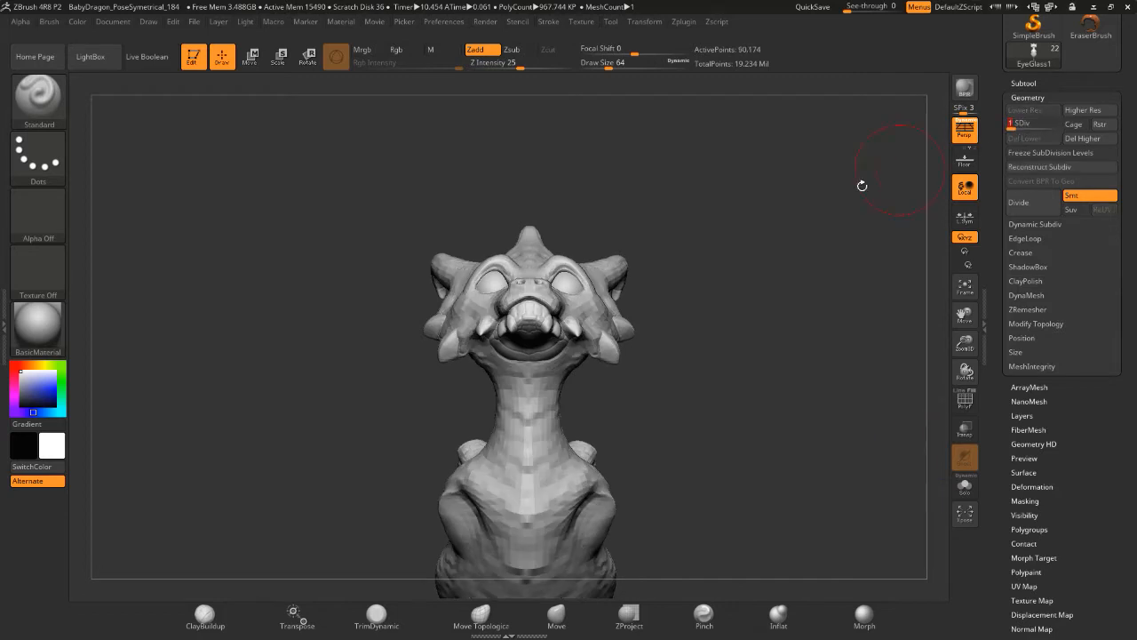
- Mask the dragon's entire head down to the upper neck, finishing the selection from the side
left_click_drag(539, 163, 532, 124)
left_click_drag(337, 142, 708, 356, "ctrl")
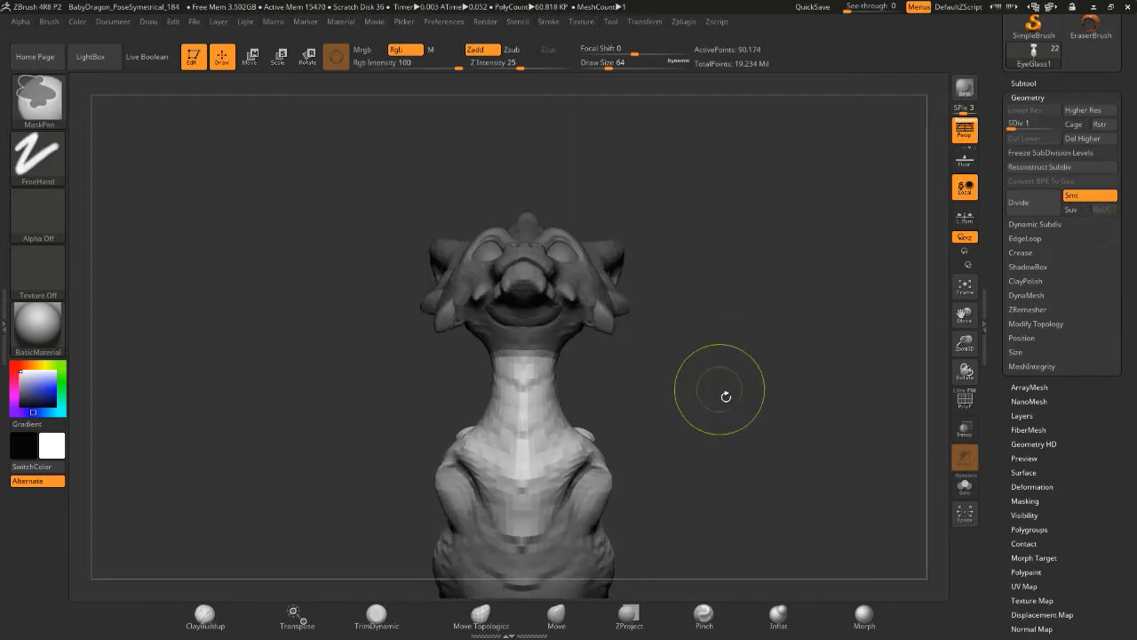
mouse_move(726, 396)
left_mouse_down()
mouse_move(785, 423)
mouse_move(741, 411)
left_mouse_up()
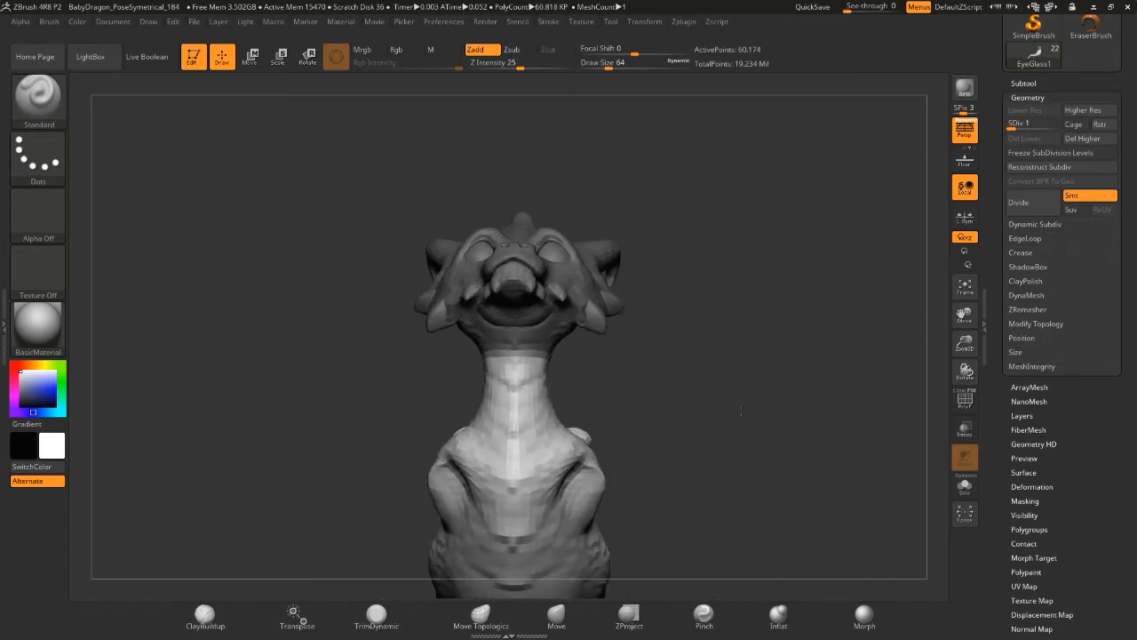
mouse_move(307, 158)
left_mouse_down("ctrl")
mouse_move(472, 225)
mouse_move(674, 356)
left_mouse_up("ctrl")
mouse_move(190, 228)
left_mouse_down()
mouse_move(347, 269)
mouse_move(427, 275)
mouse_move(310, 208)
left_mouse_up()
left_click_drag(454, 177, 752, 397, "ctrl")
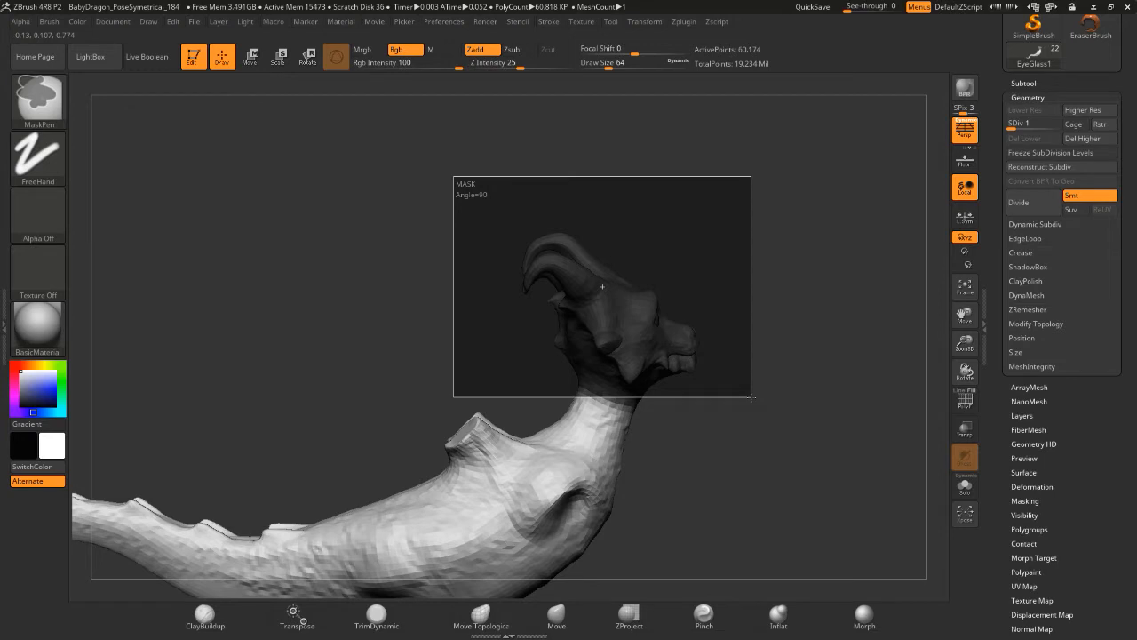
left_click_drag(752, 396, 753, 398, "ctrl")
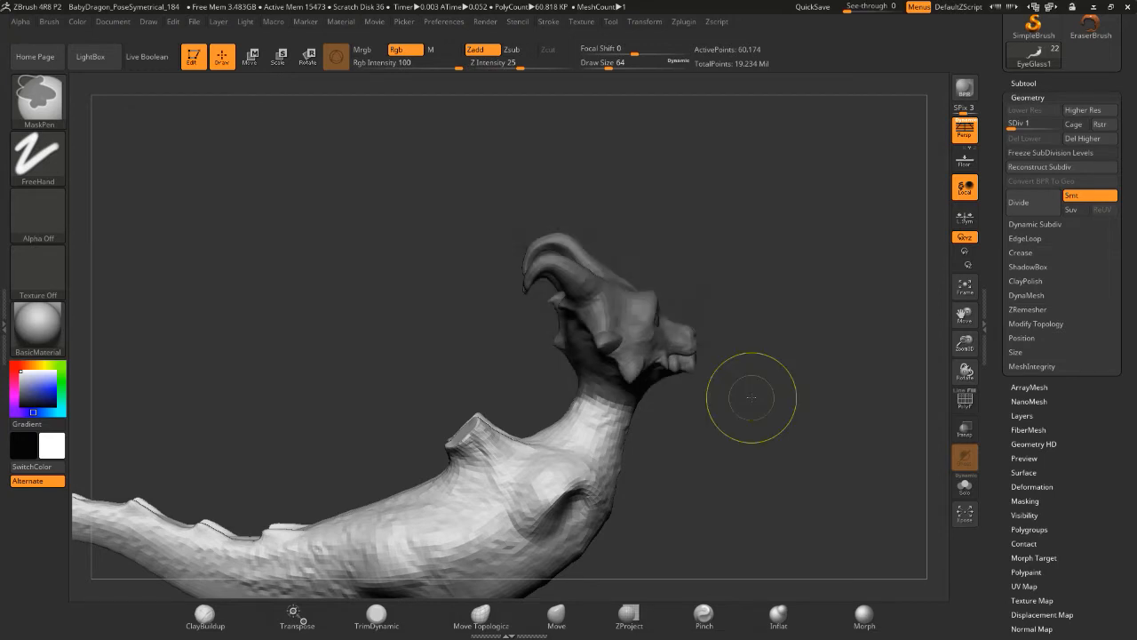
- Blur the edge of the head mask and invert the mask so only the head stays editable
left_click(1024, 501)
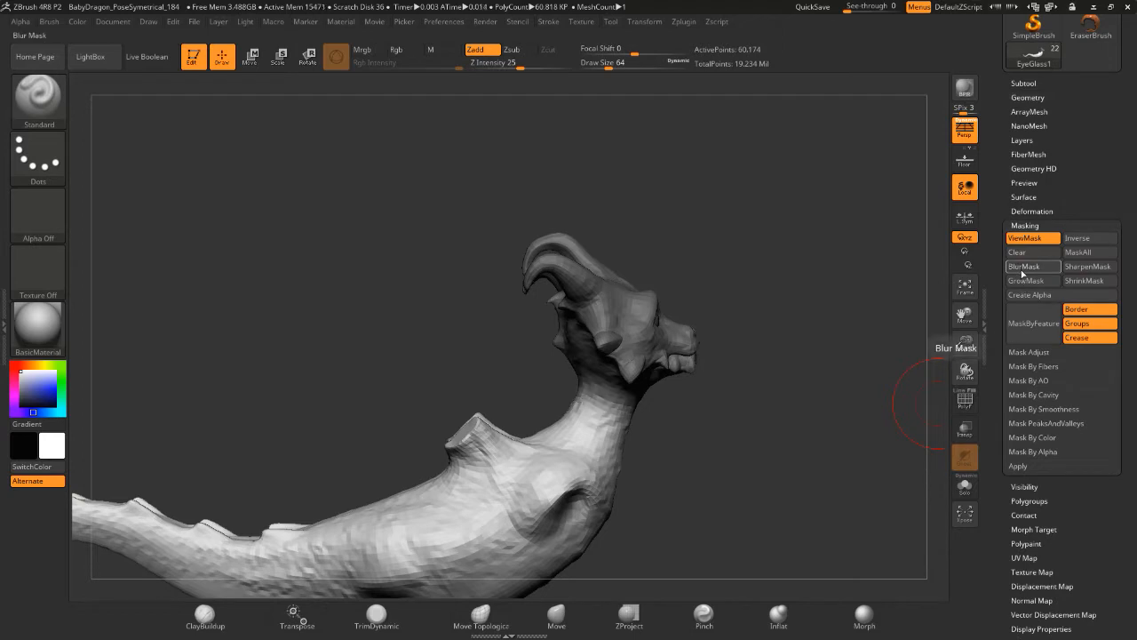
key("ctrl")
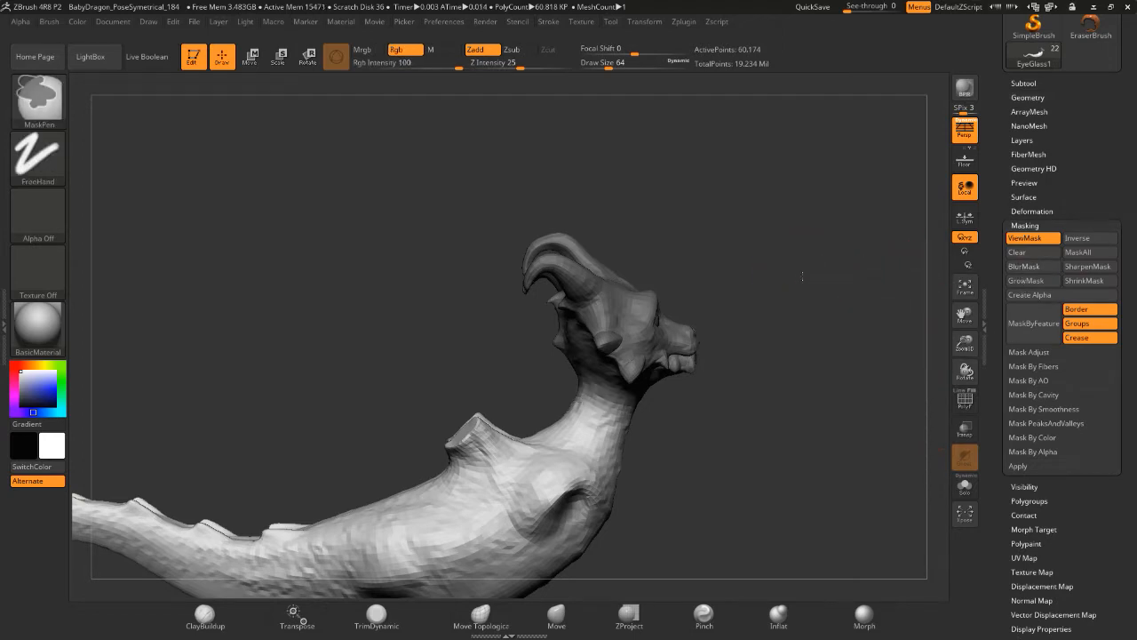
left_click(803, 277, "ctrl")
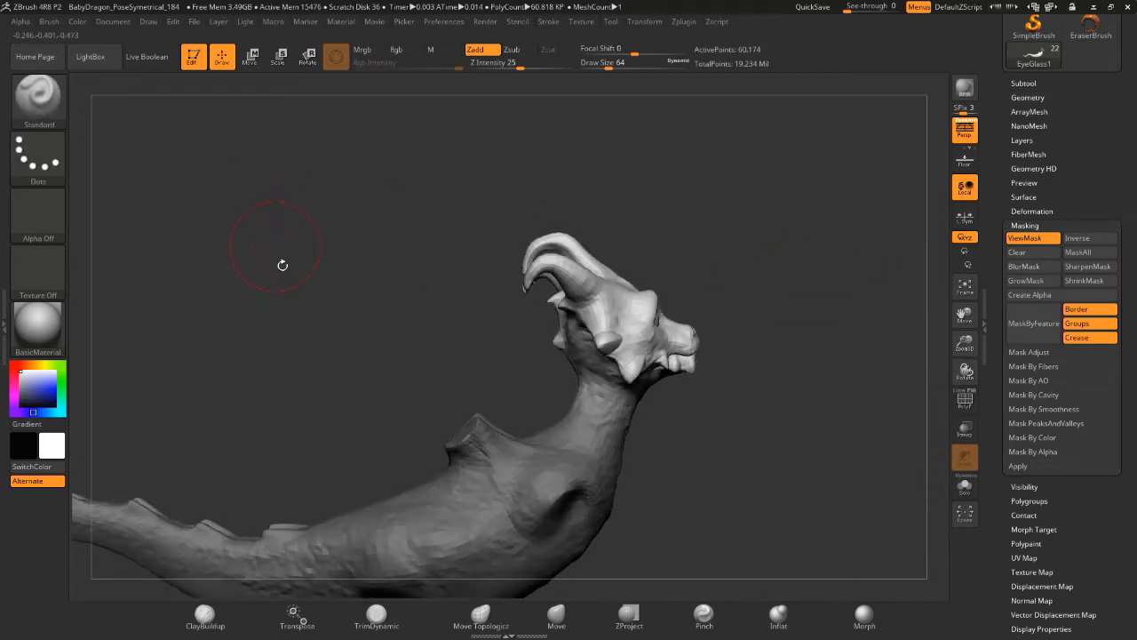
- Place the transform gizmo's pivot where the head meets the neck, checking its alignment with perspective off
left_click(308, 626)
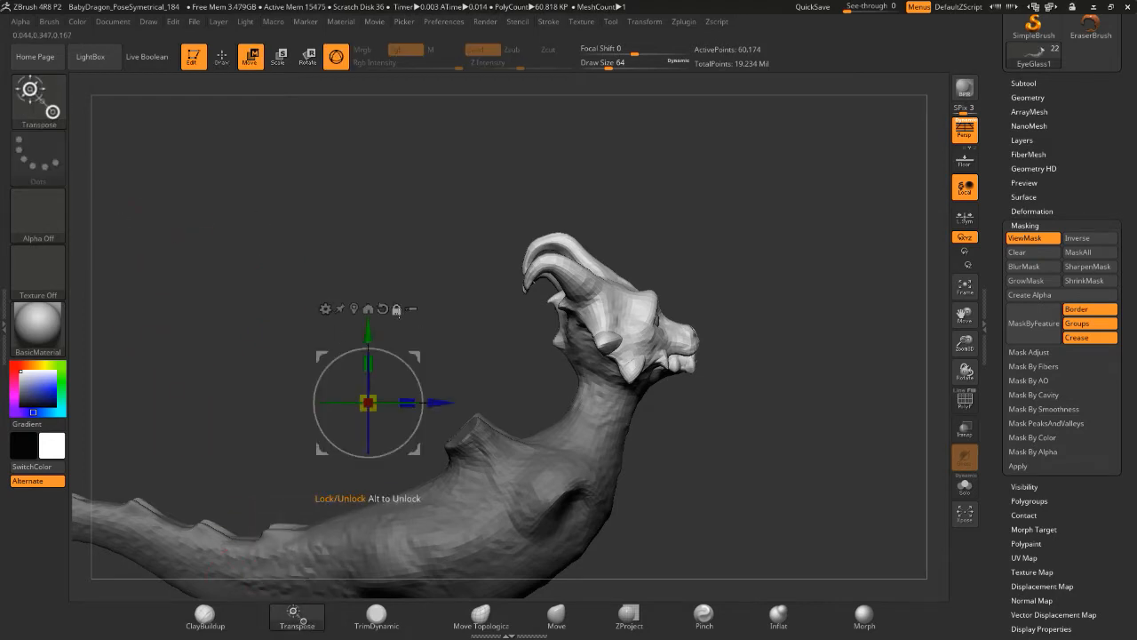
left_click_drag(415, 353, 651, 325, "alt")
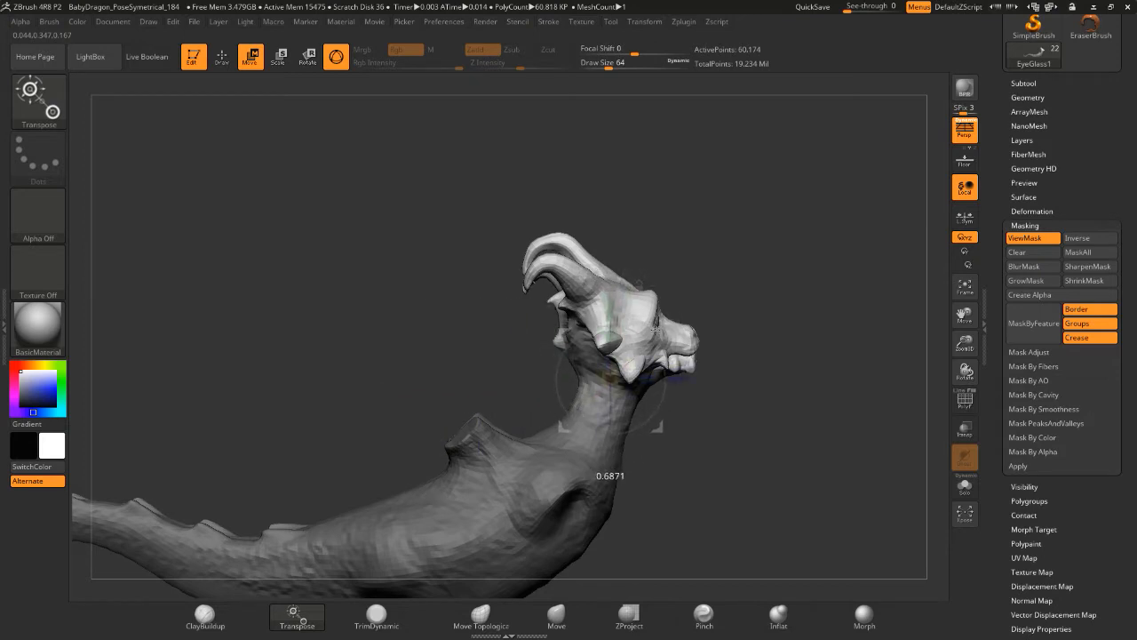
left_click_drag(816, 435, 771, 439)
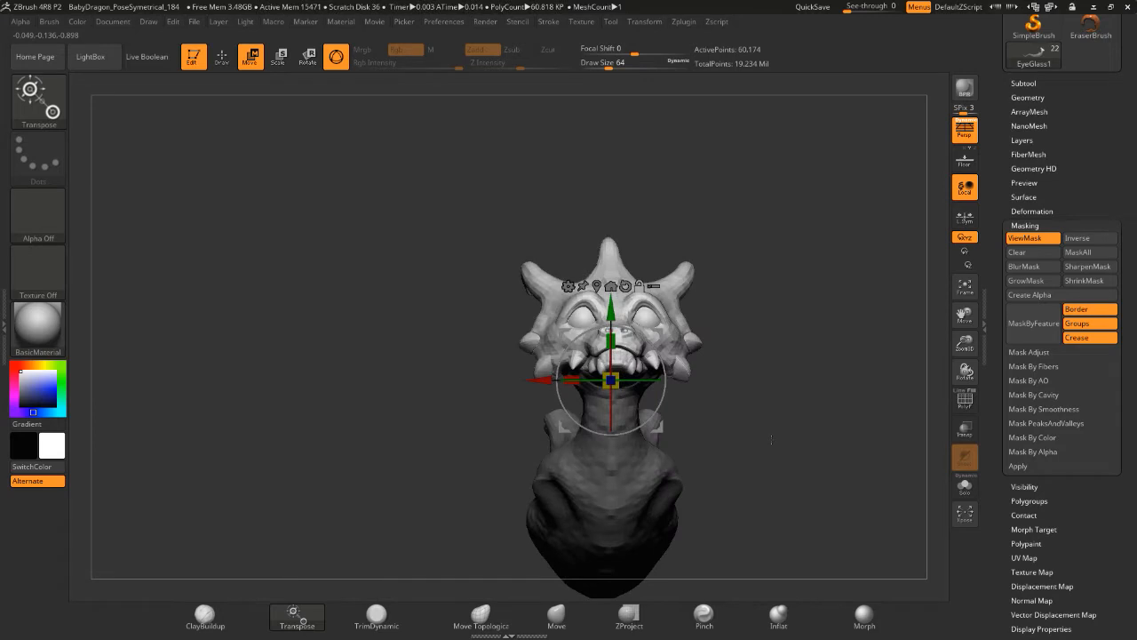
key("p")
mouse_move(771, 439)
left_mouse_down()
mouse_move(826, 437)
mouse_move(766, 425)
left_mouse_up()
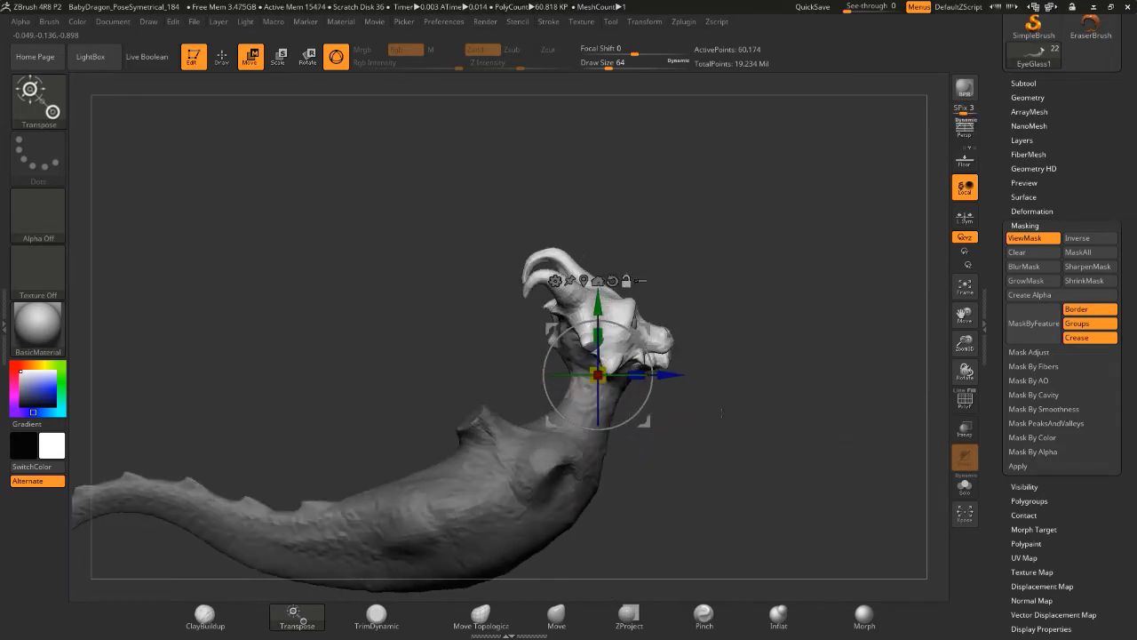
left_click_drag(668, 375, 665, 374)
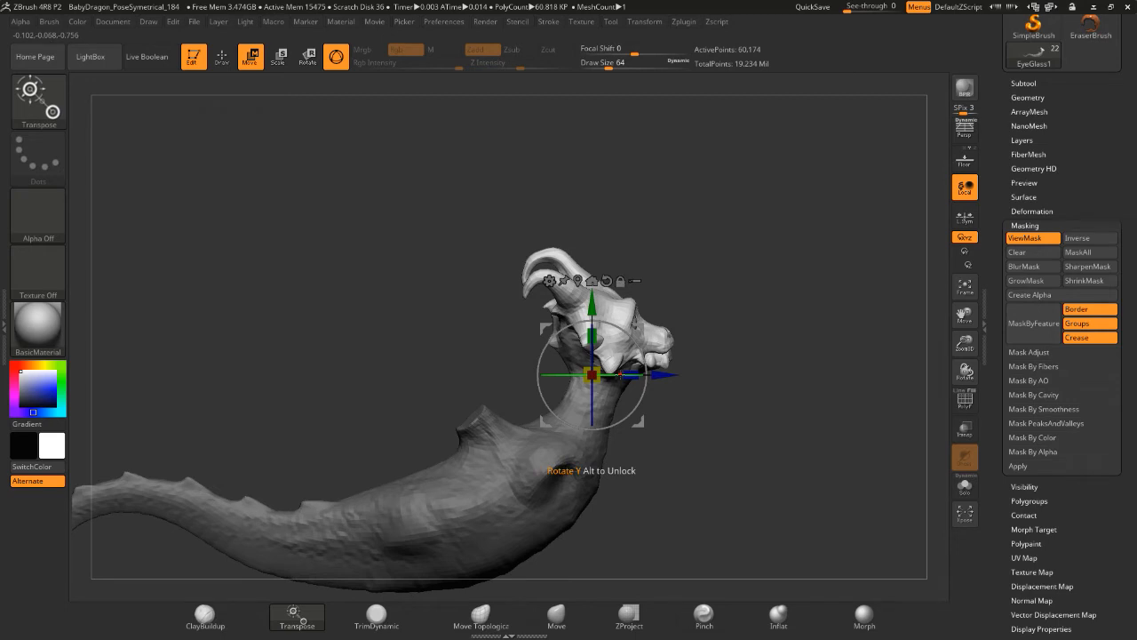
left_click_drag(621, 375, 637, 372)
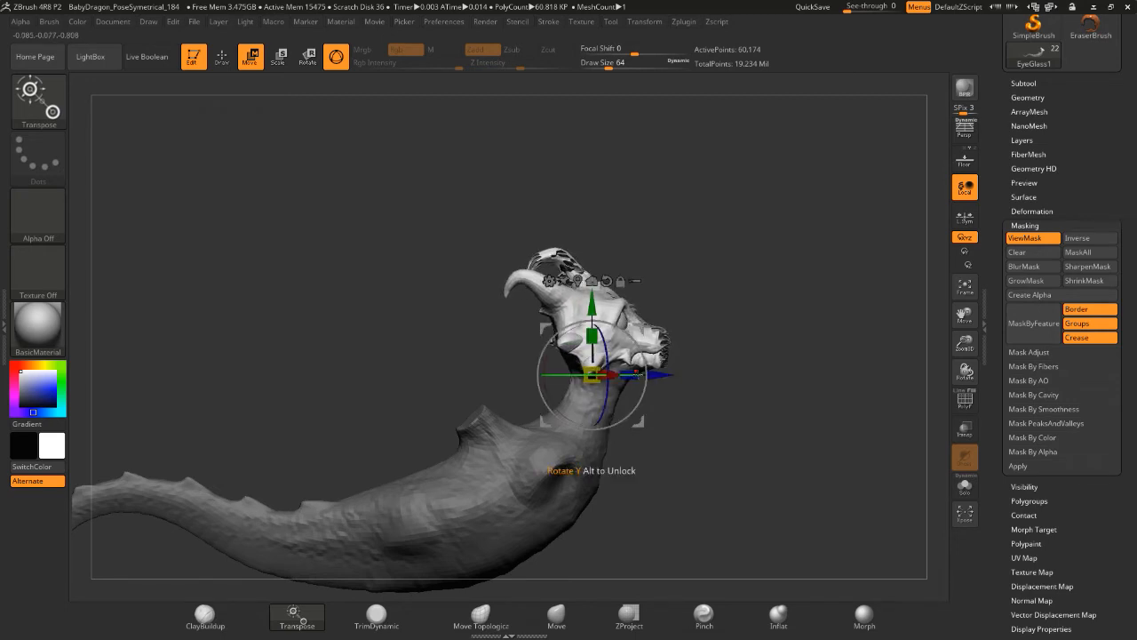
key("ctrl+z")
left_click_drag(827, 389, 731, 397)
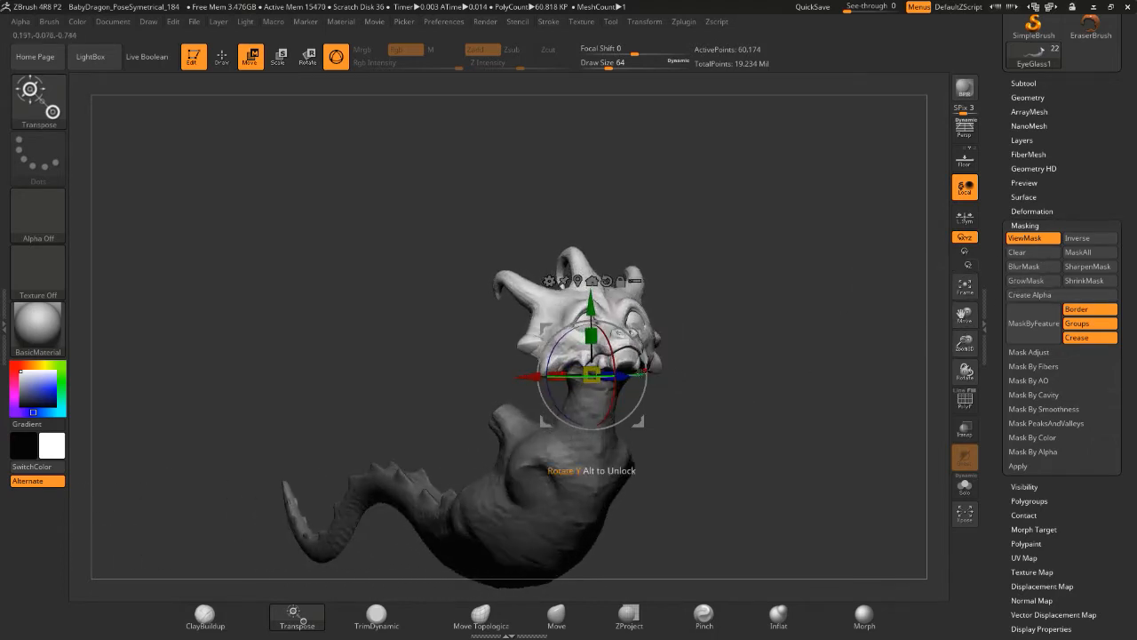
left_click_drag(638, 373, 644, 374)
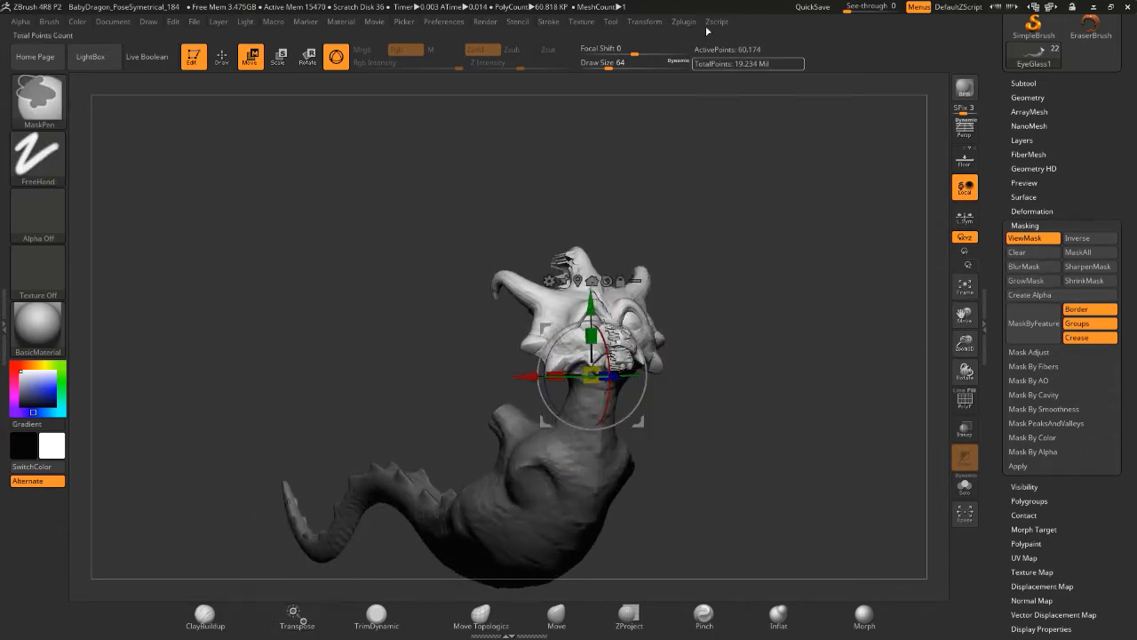
- Deactivate symmetry and turn the dragon's head about 10° around the vertical axis
left_click(644, 21)
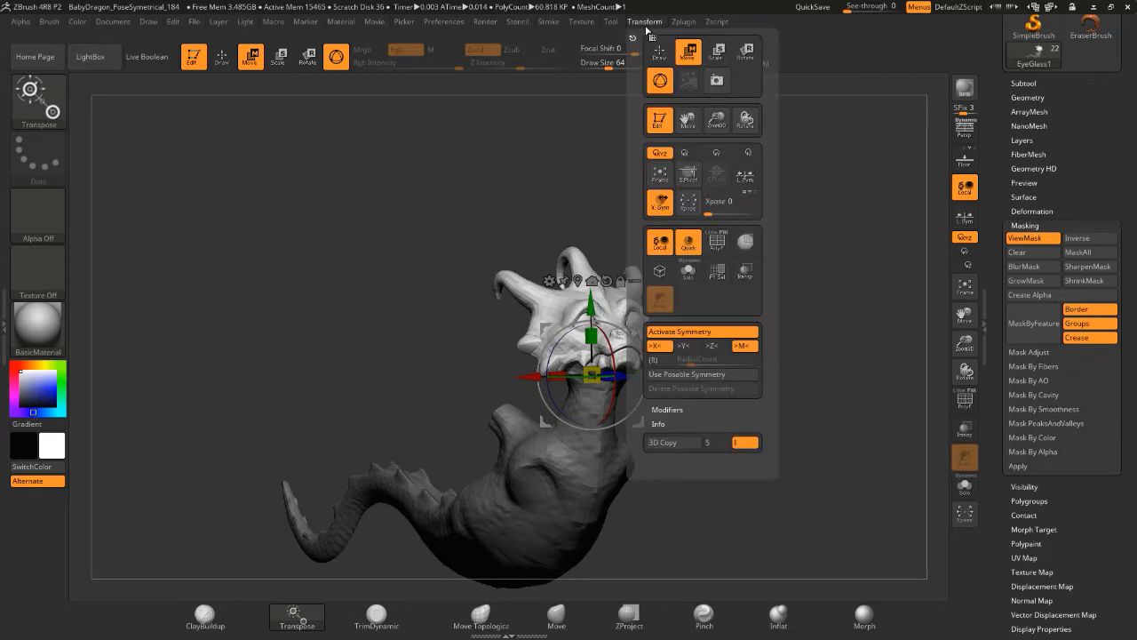
left_click(666, 331)
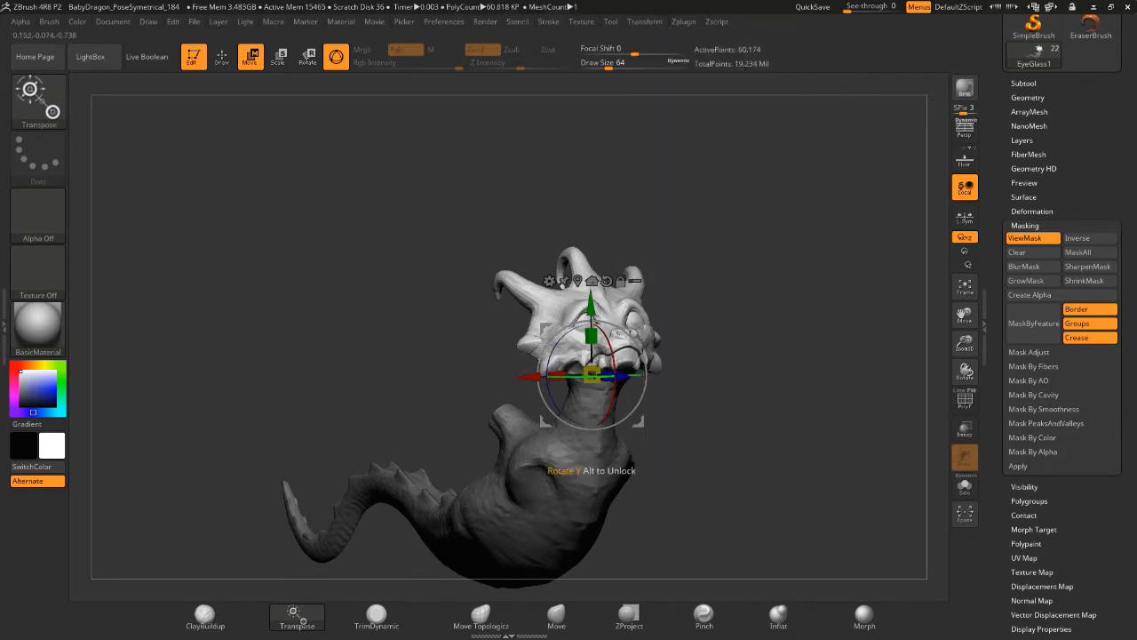
left_click_drag(641, 375, 629, 377)
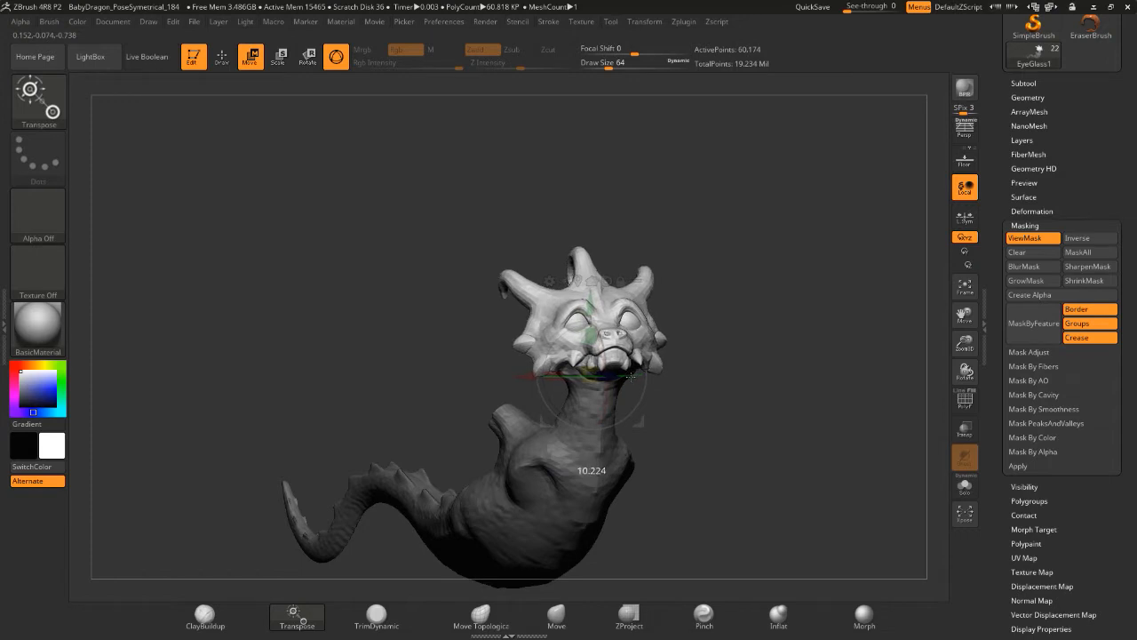
left_click_drag(702, 373, 790, 367)
left_click_drag(751, 480, 777, 424, "alt")
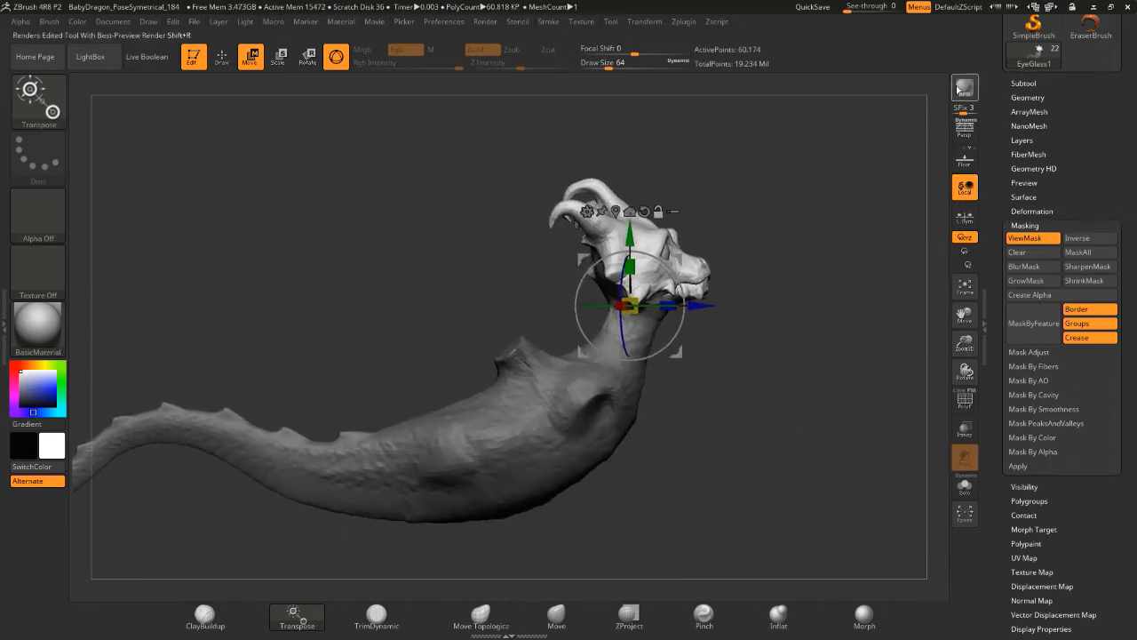
- Make all of the dragon's subtools visible again and bring up the movie options
left_click(1023, 82)
left_click(1113, 125)
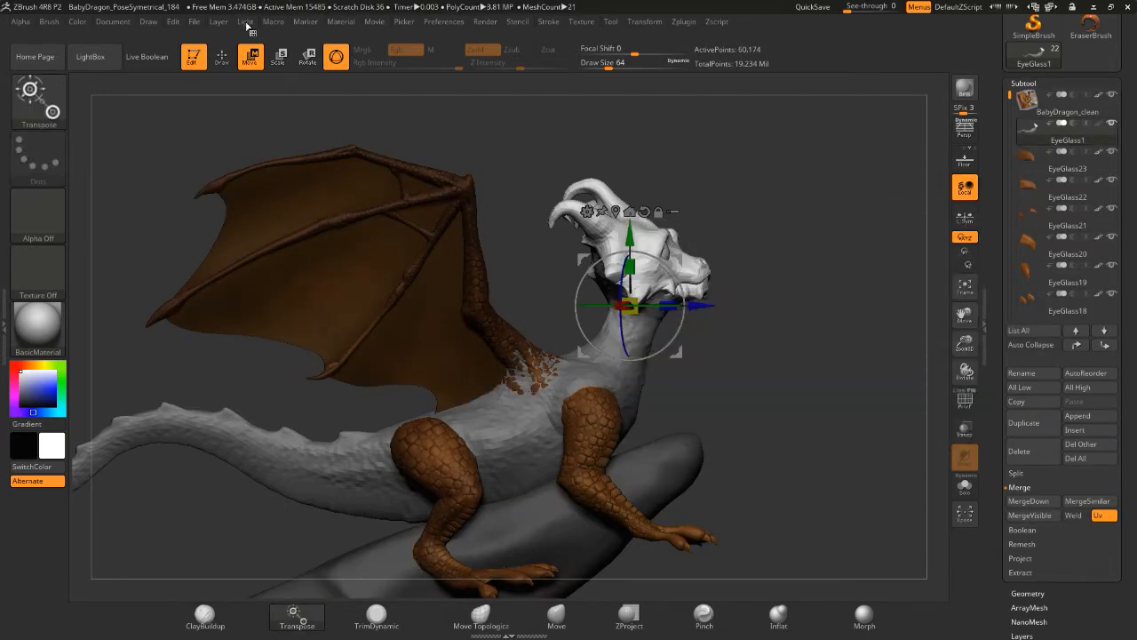
left_click(374, 21)
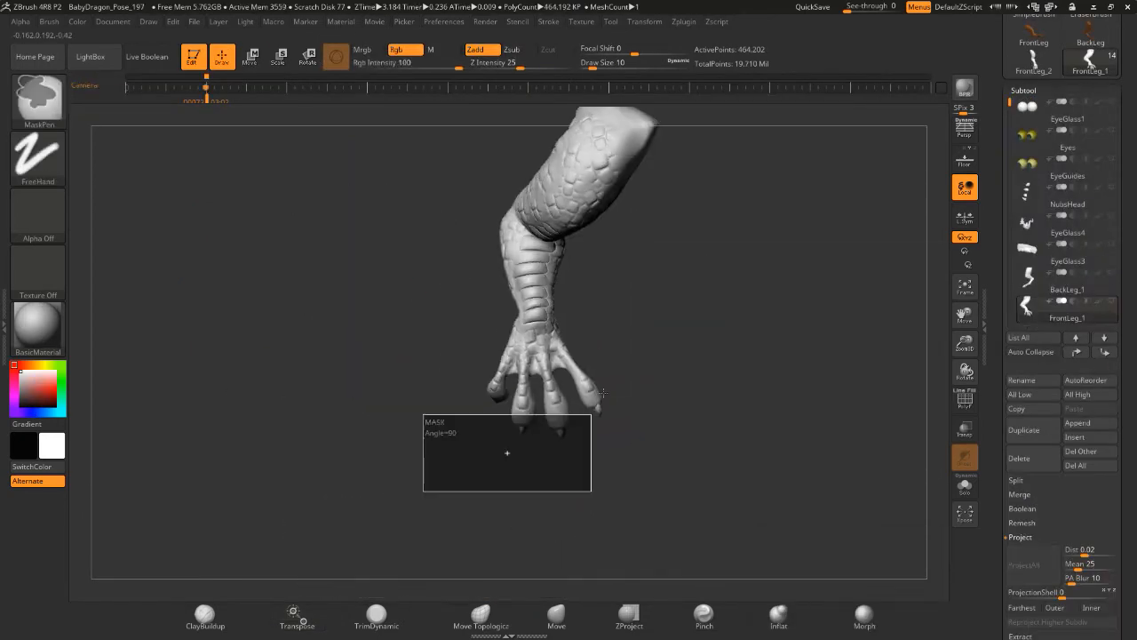
- Mask the front leg's clawed foot up to the wrist and place the transform gizmo's pivot at the wrist joint
left_click_drag(602, 393, 628, 334, "ctrl")
left_click_drag(628, 391, 435, 462)
left_click_drag(374, 391, 482, 343)
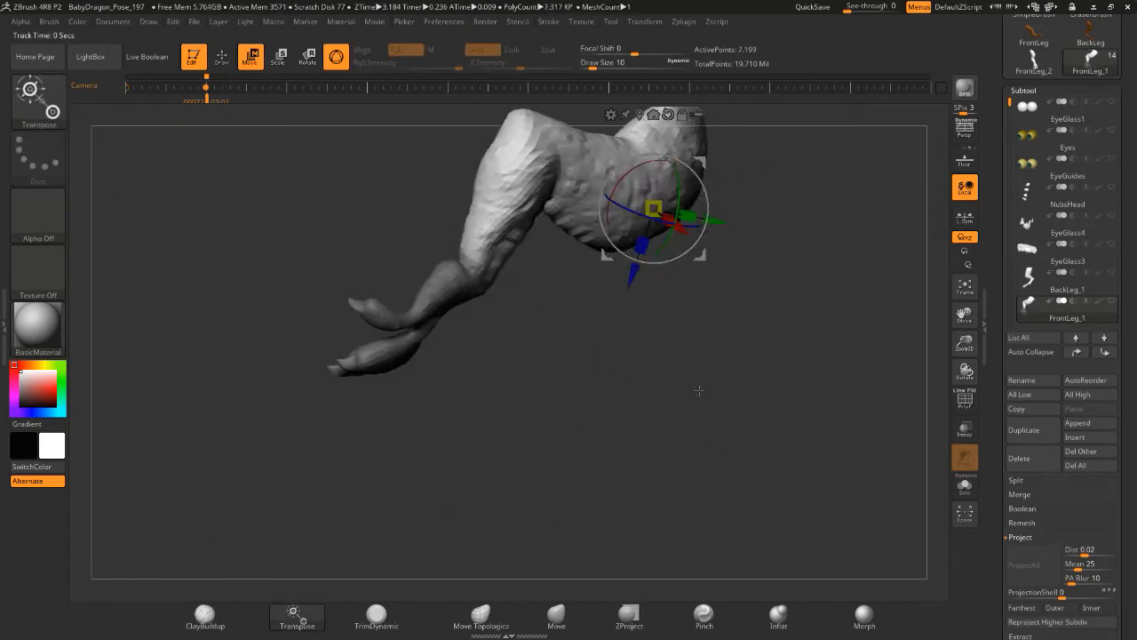
left_click_drag(700, 390, 569, 364)
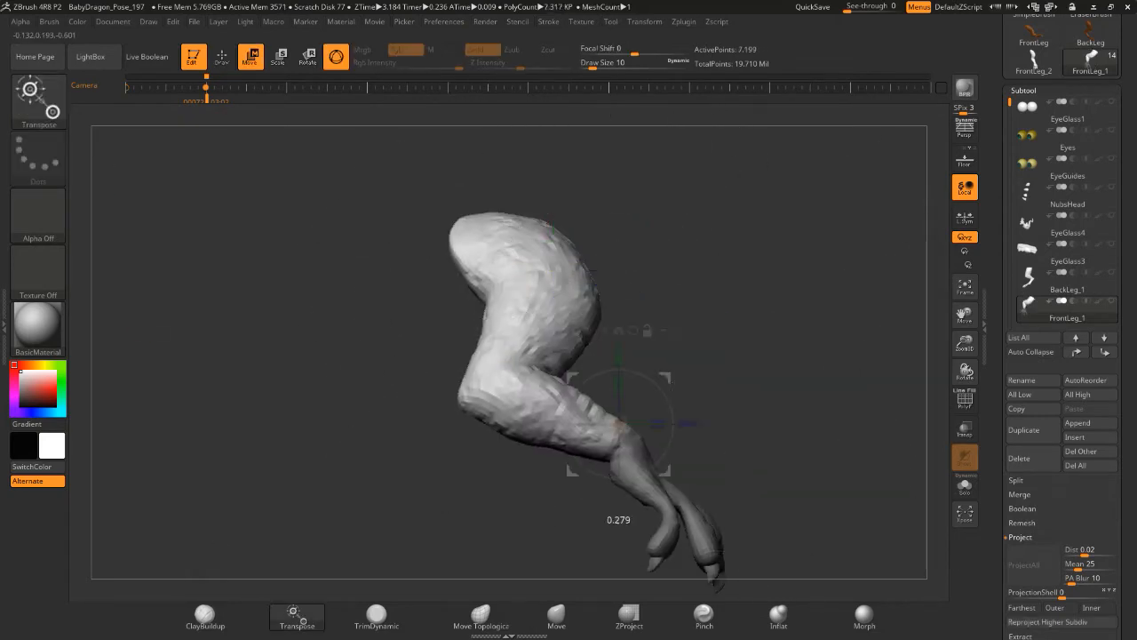
mouse_move(587, 498)
left_mouse_down()
mouse_move(557, 442)
mouse_move(586, 462)
left_mouse_up()
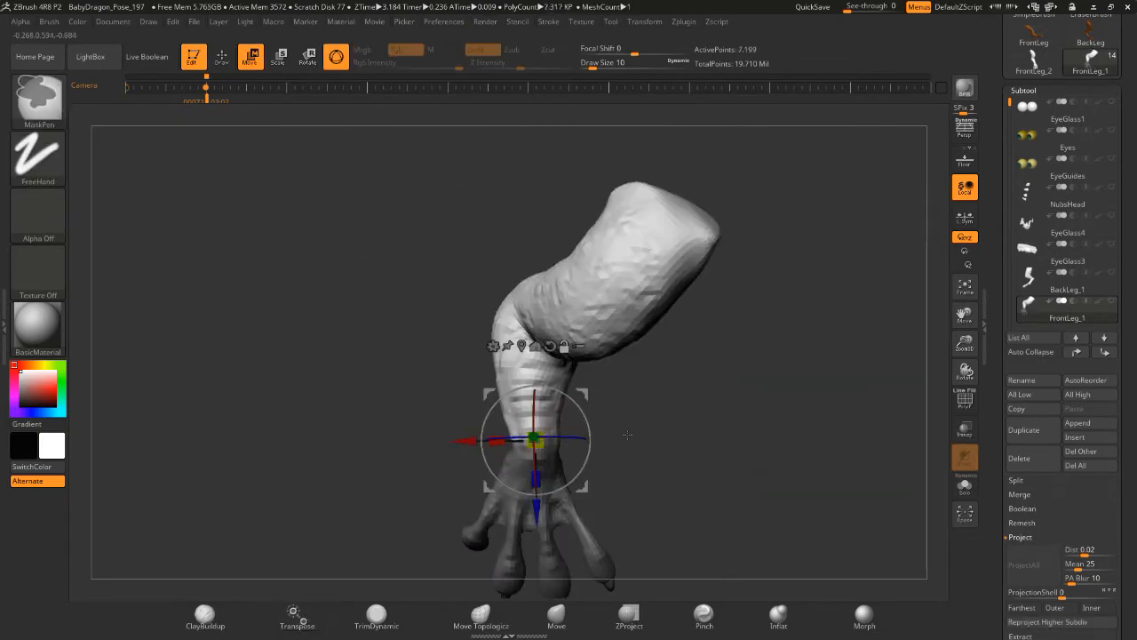
left_click_drag(729, 462, 784, 457)
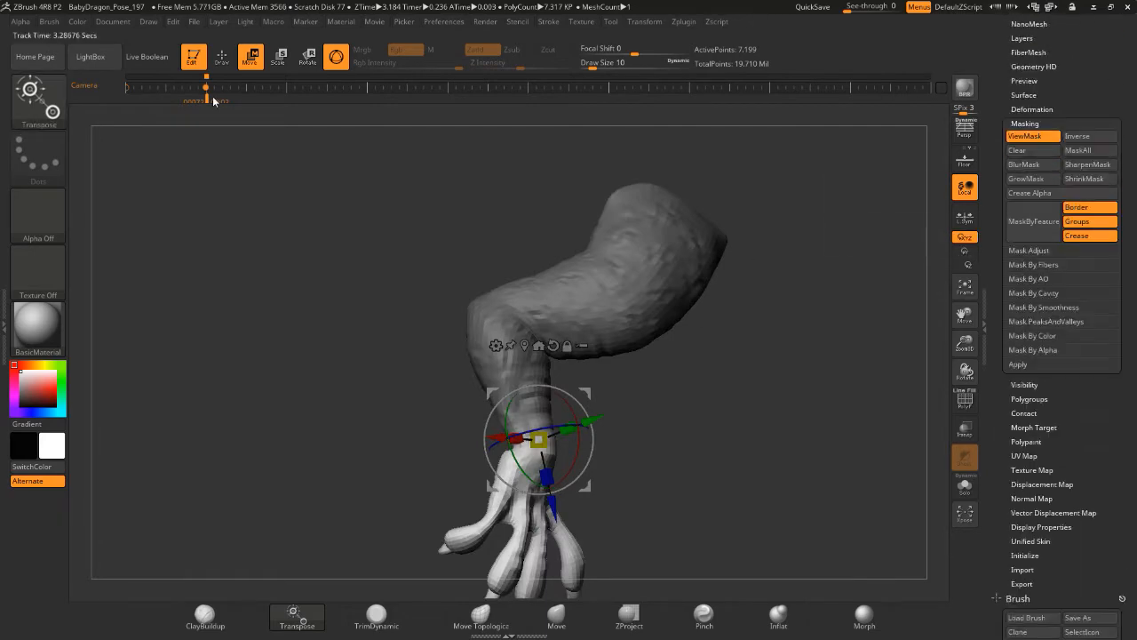
- Return to the stored timeline camera to check the front foot's pose against the saved view
left_click(211, 92)
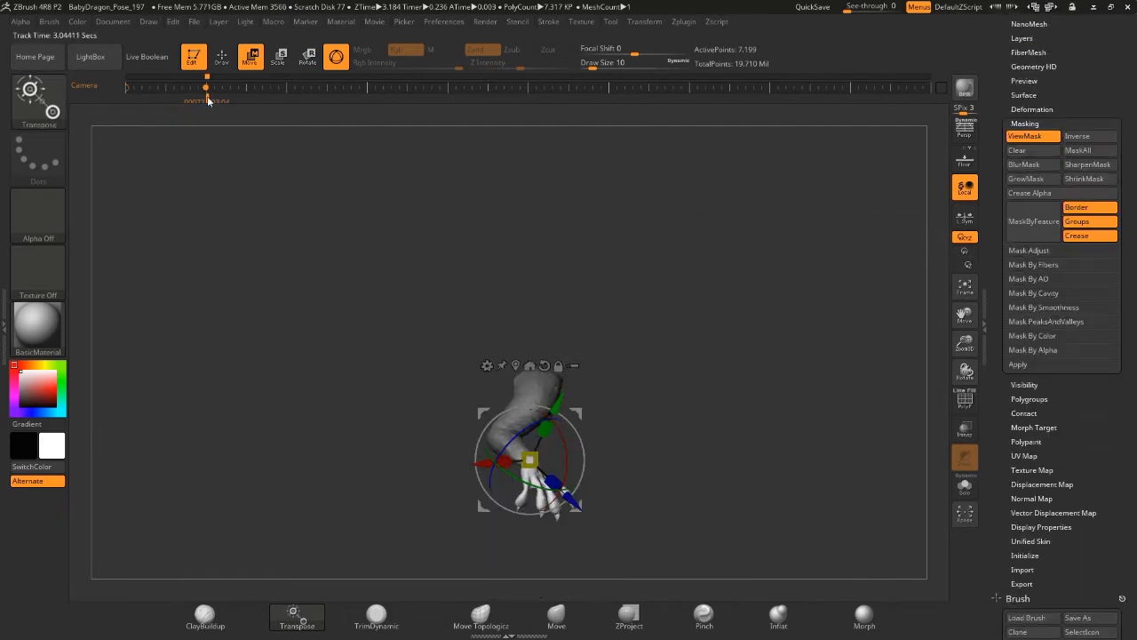
left_click_drag(699, 474, 436, 533)
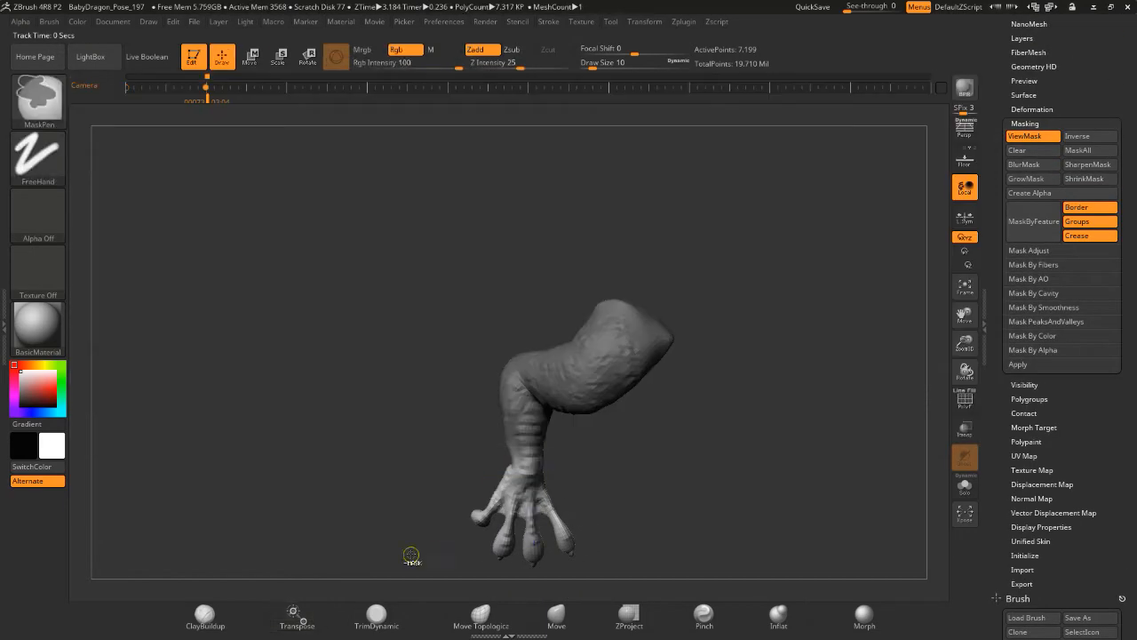
left_click(206, 88)
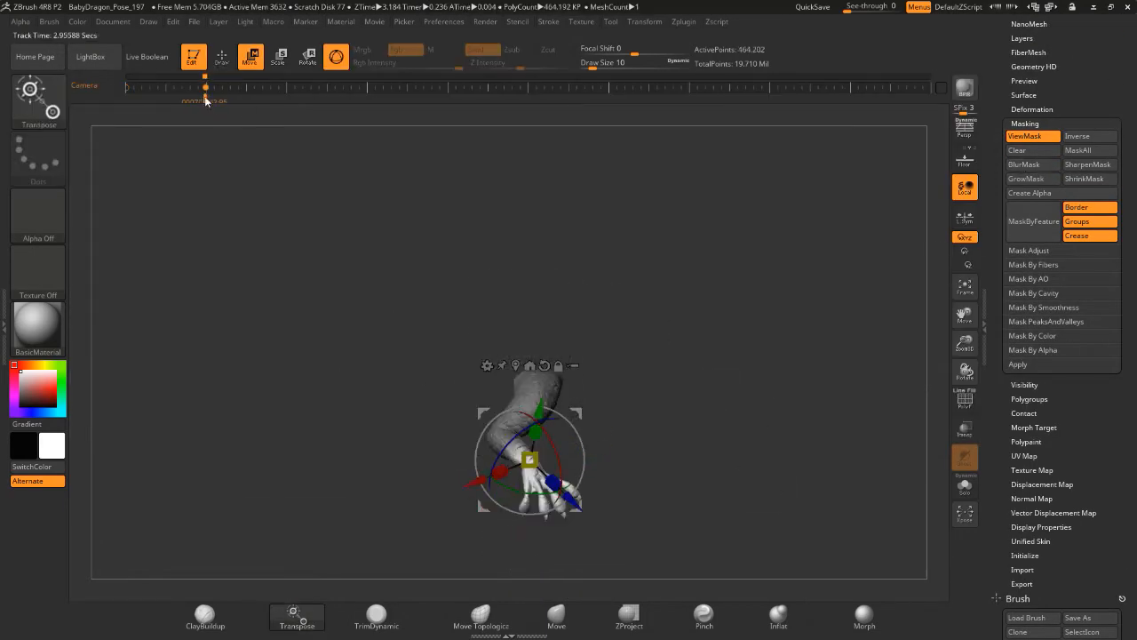
key("q")
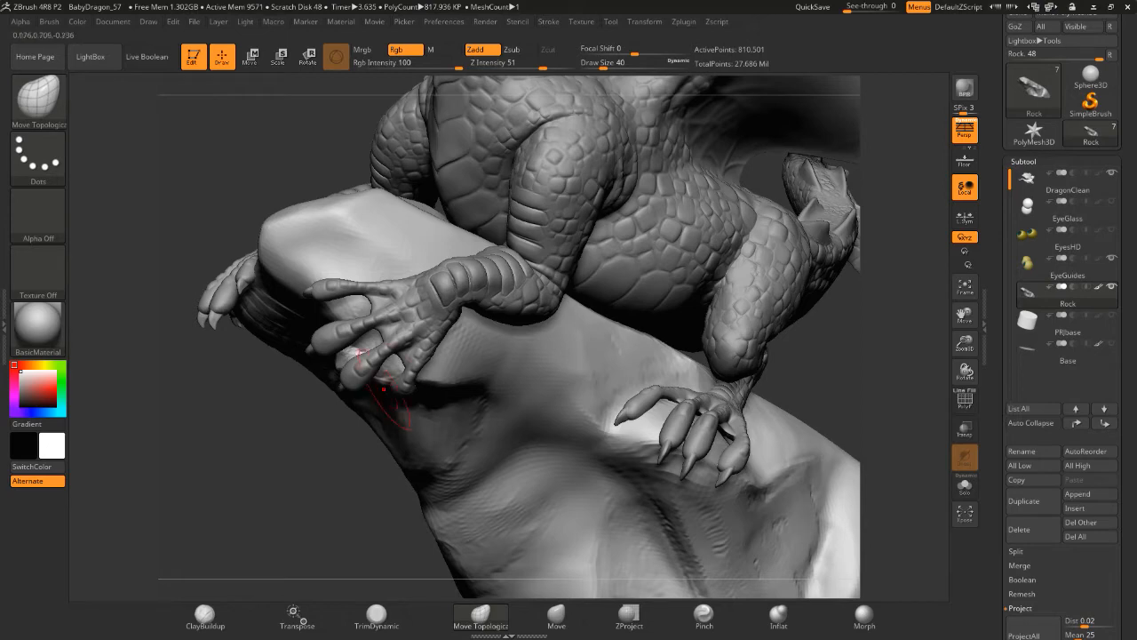
- Reshape the rock beneath the front foot's toes with the Move Topological brush
left_click_drag(329, 320, 322, 315)
left_click_drag(241, 397, 329, 325)
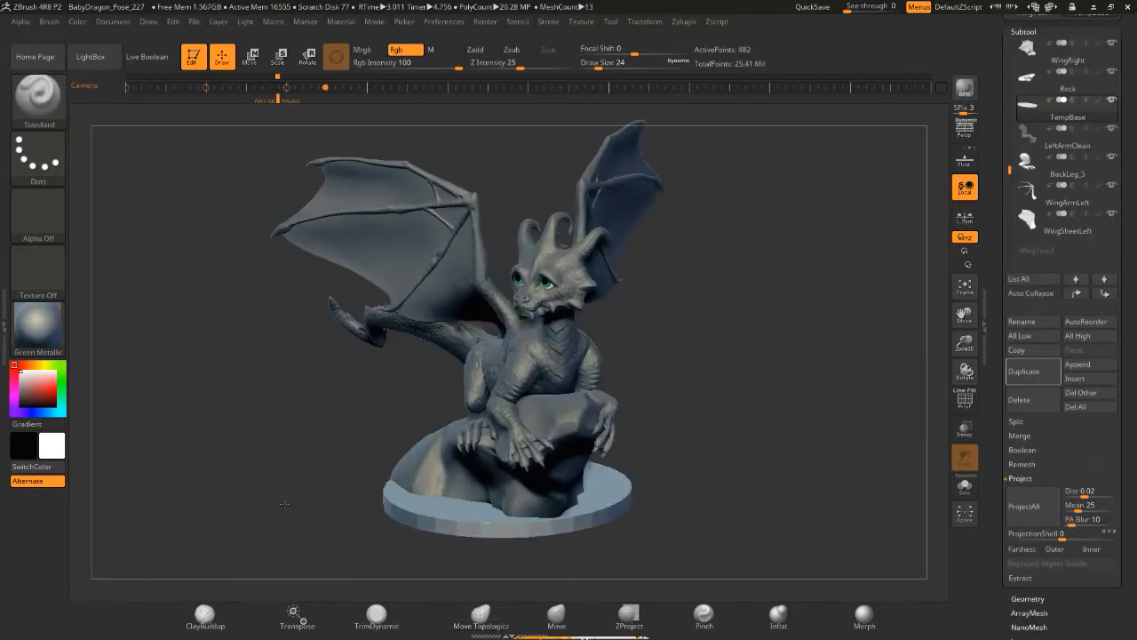
- Step through the timeline's stored camera keyframes to inspect the posed dragon on its rock
left_click_drag(284, 504, 334, 471)
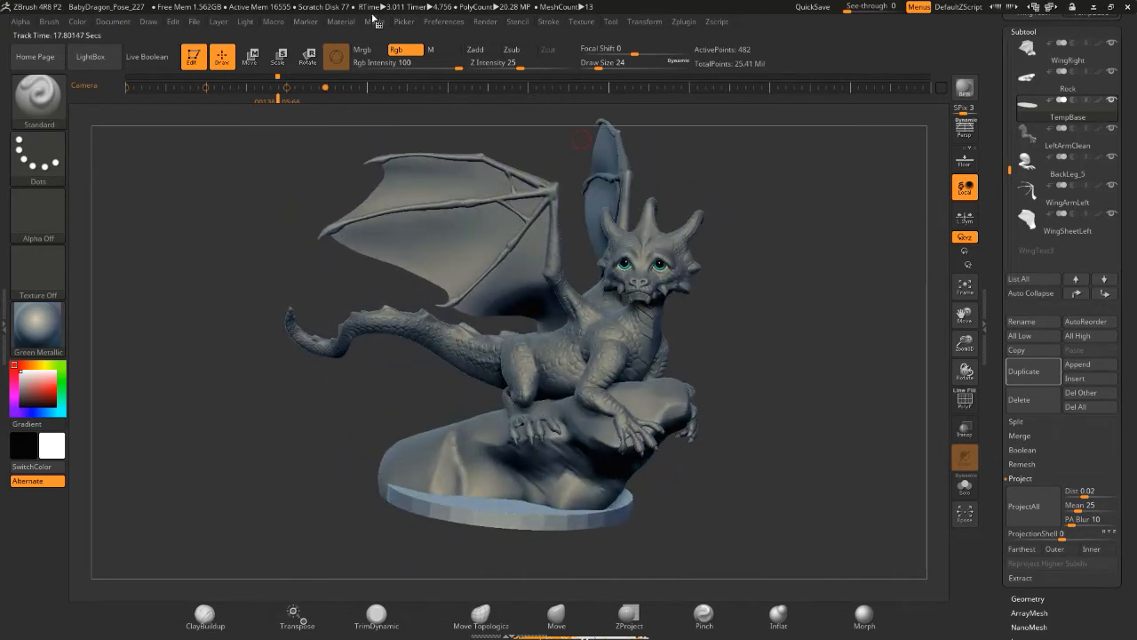
left_click(374, 22)
left_click(456, 269)
left_click(374, 21)
left_click(405, 268)
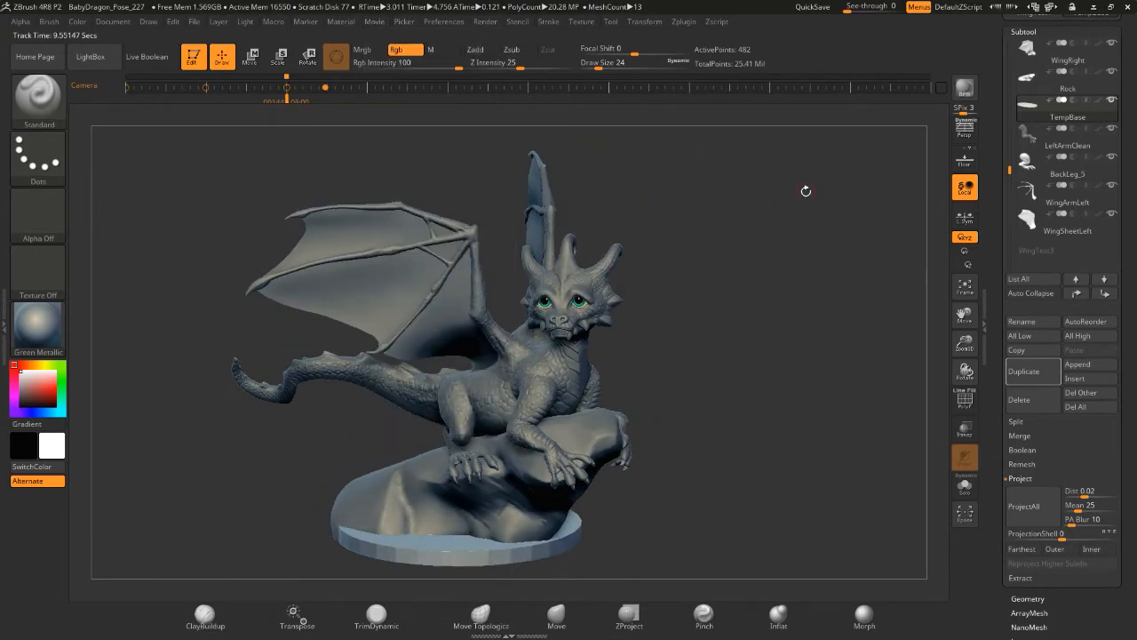
left_click(374, 21)
left_click(456, 269)
- Drop all subtools to their lowest subdivision level and save the project as a new BabyDragon_Pose version
left_click(1013, 338)
left_click(193, 21)
left_click(279, 44)
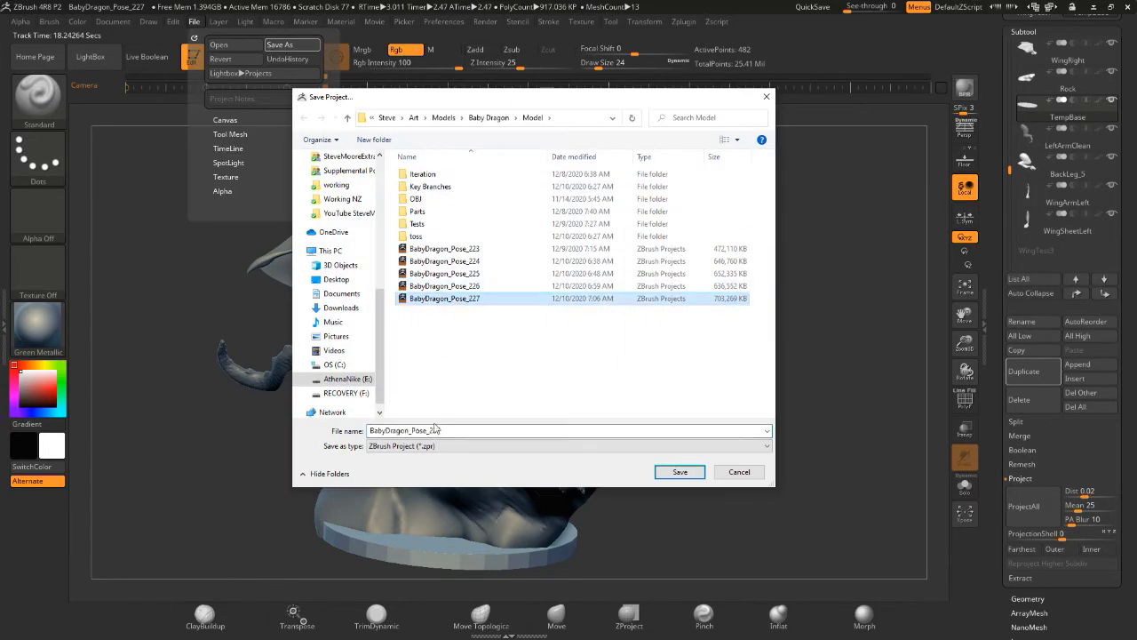
key("Return")
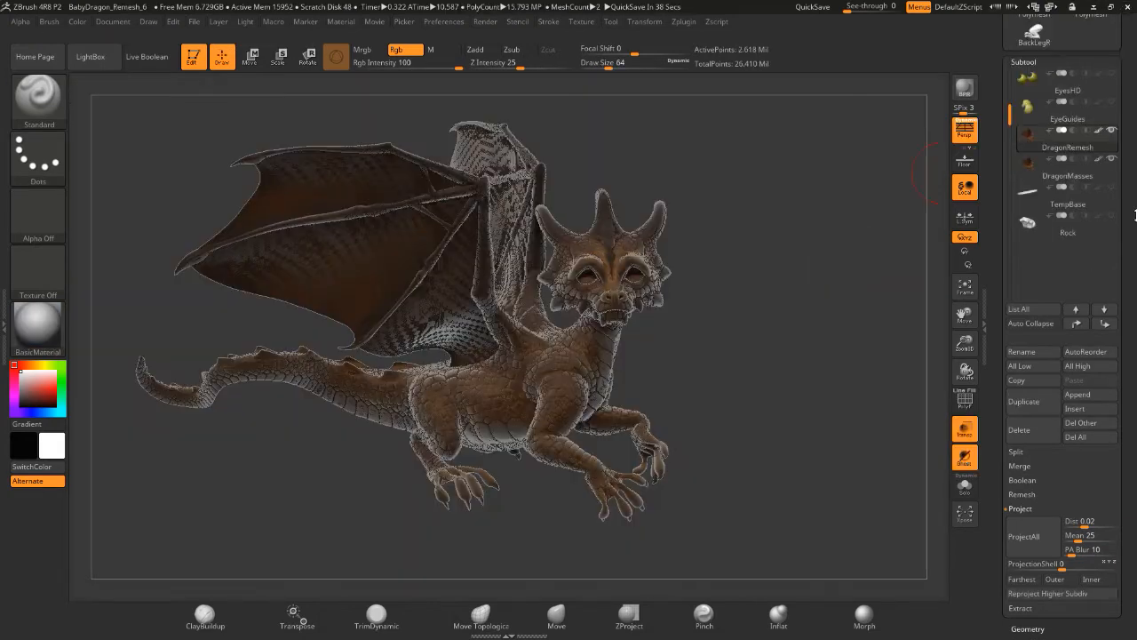
- Raise all subtools to their highest subdivision level and examine the dragon's pose from several angles
left_click(1078, 365)
left_click_drag(758, 306, 533, 374)
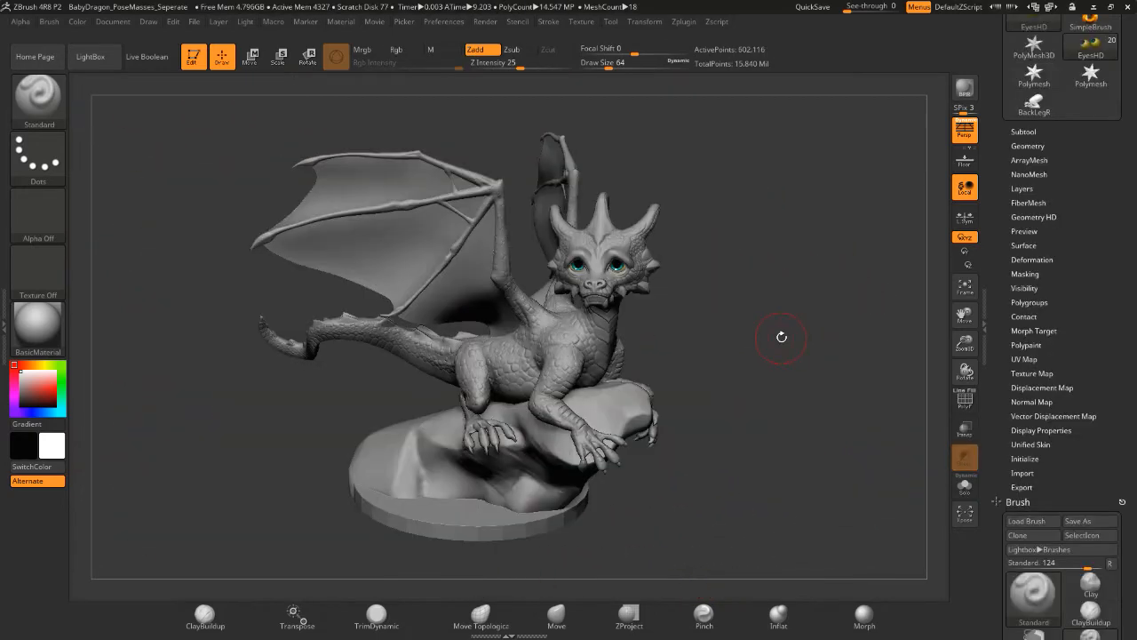
left_click_drag(779, 335, 446, 223)
left_click_drag(755, 320, 820, 316)
left_click_drag(860, 256, 924, 191)
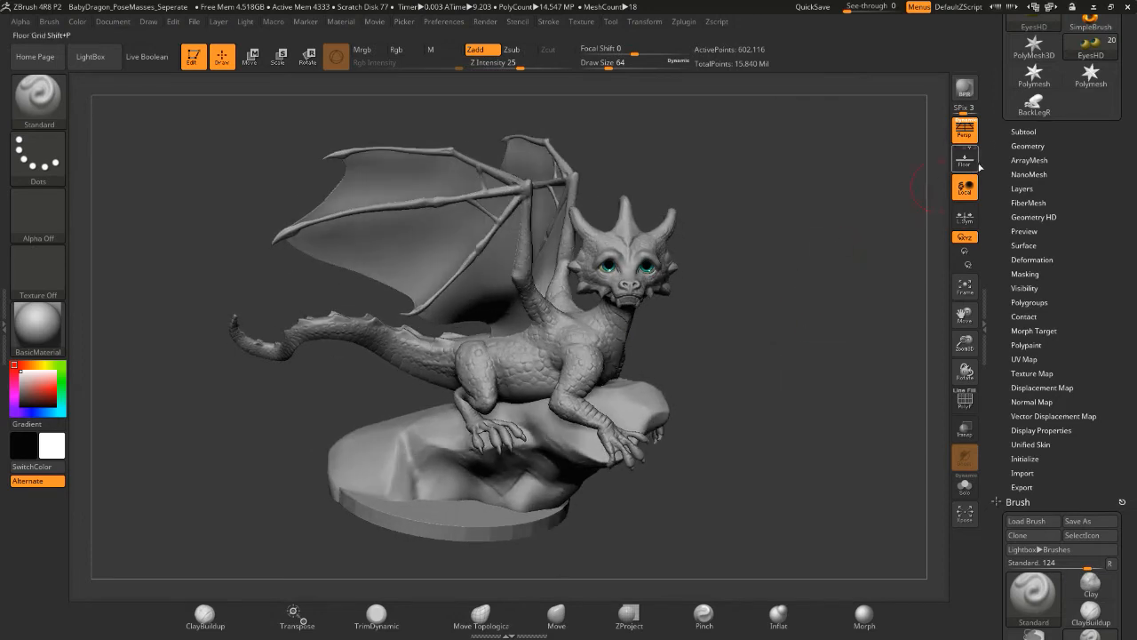
- Select the Body subtool and examine its sculpt layers
left_click(1013, 131)
scroll(991, 268, "down", 1)
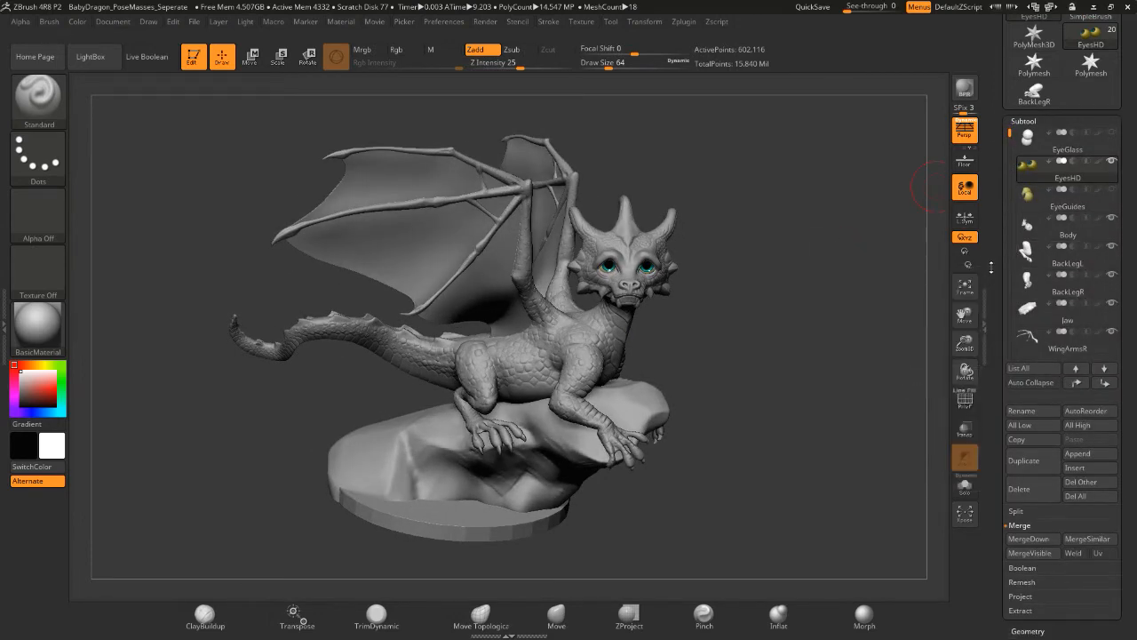
left_click(1062, 235)
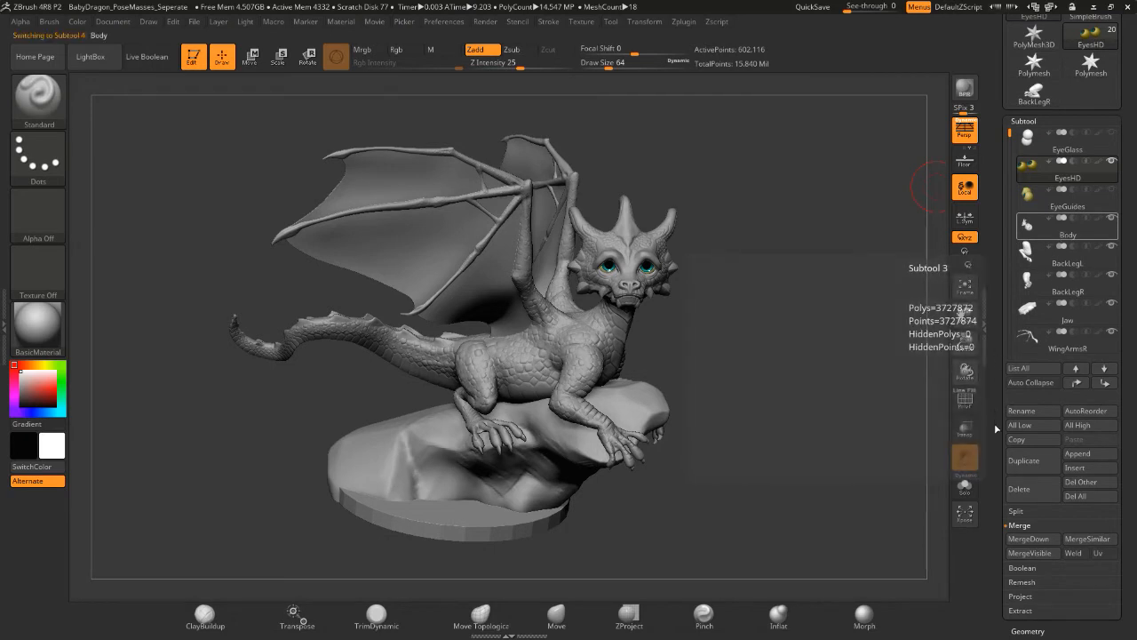
left_click(1028, 630)
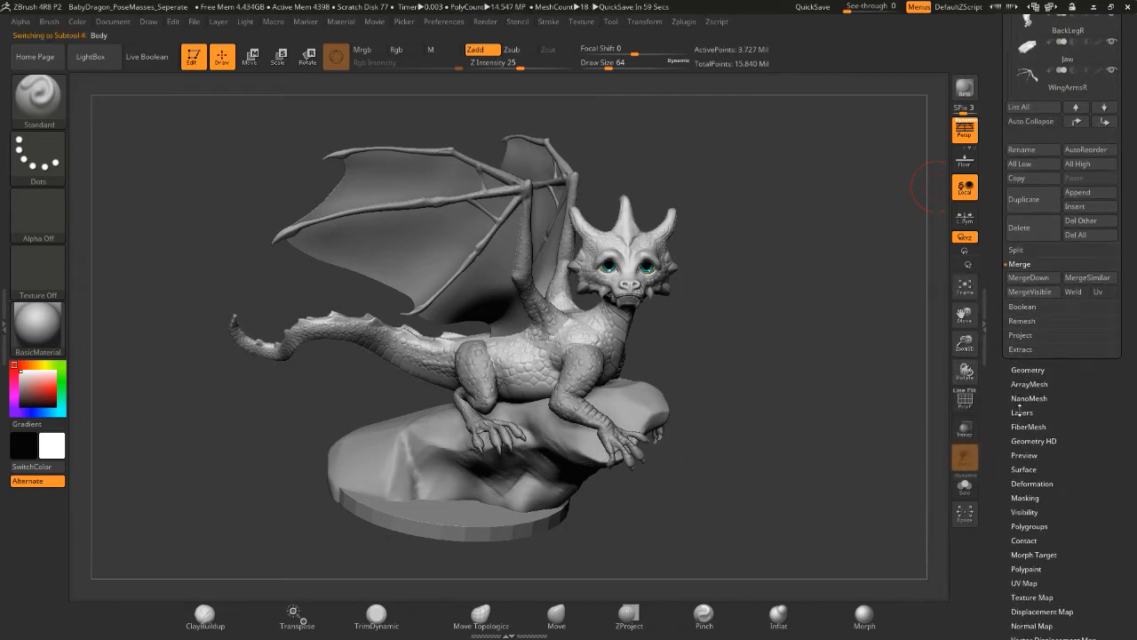
left_click(1022, 412)
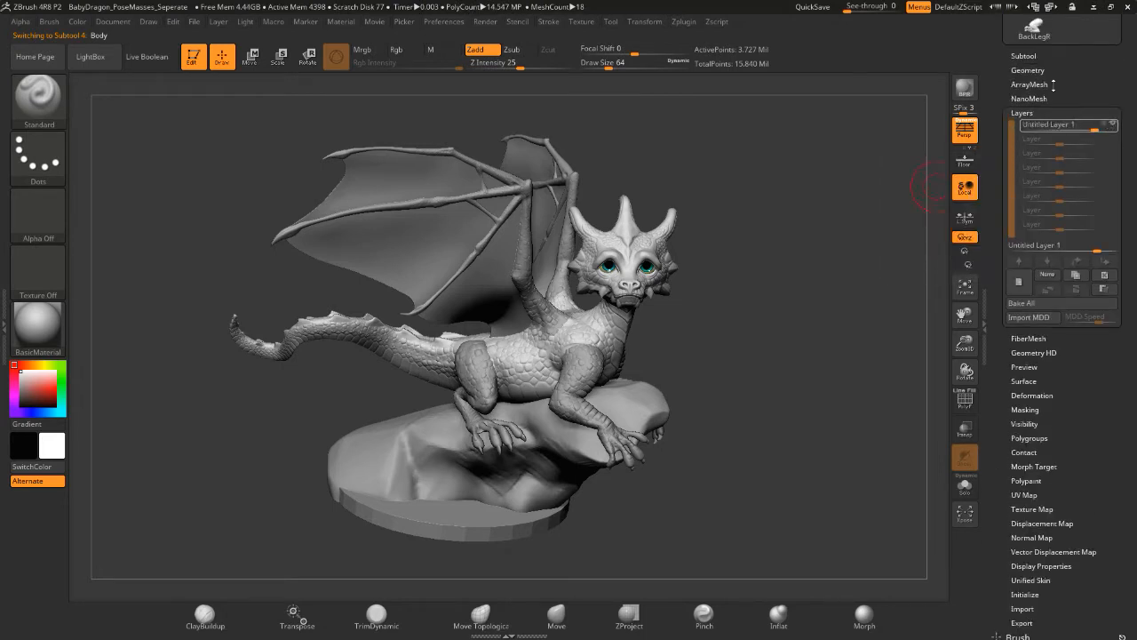
- Check the other subtools, including TempBase, for remaining sculpt layers
left_click(1025, 56)
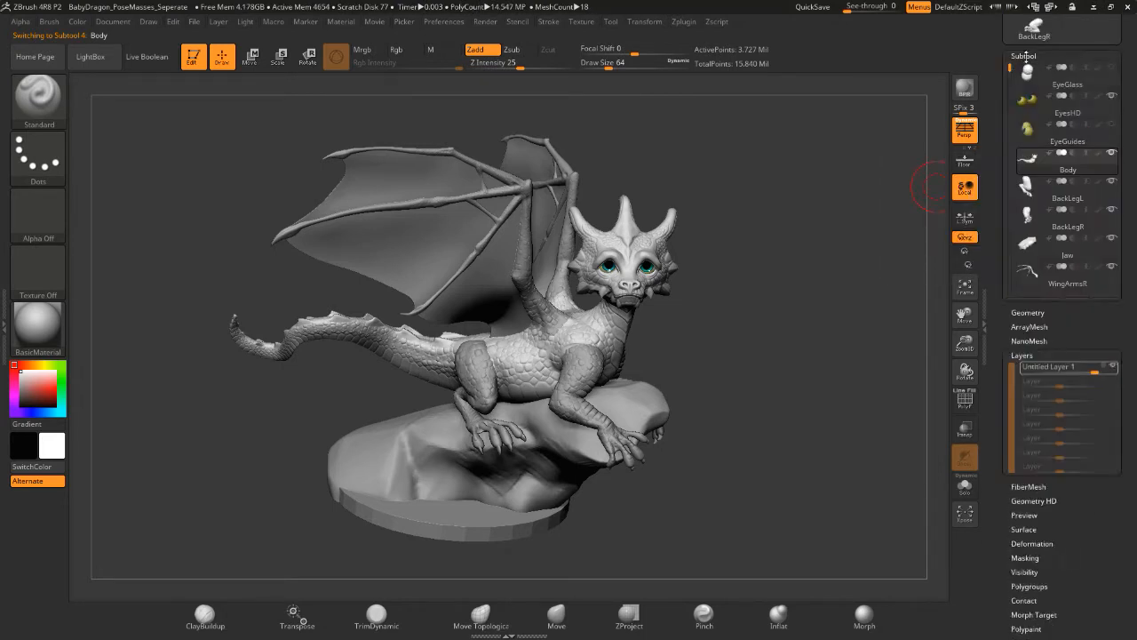
left_click(1050, 197)
left_click(1023, 608)
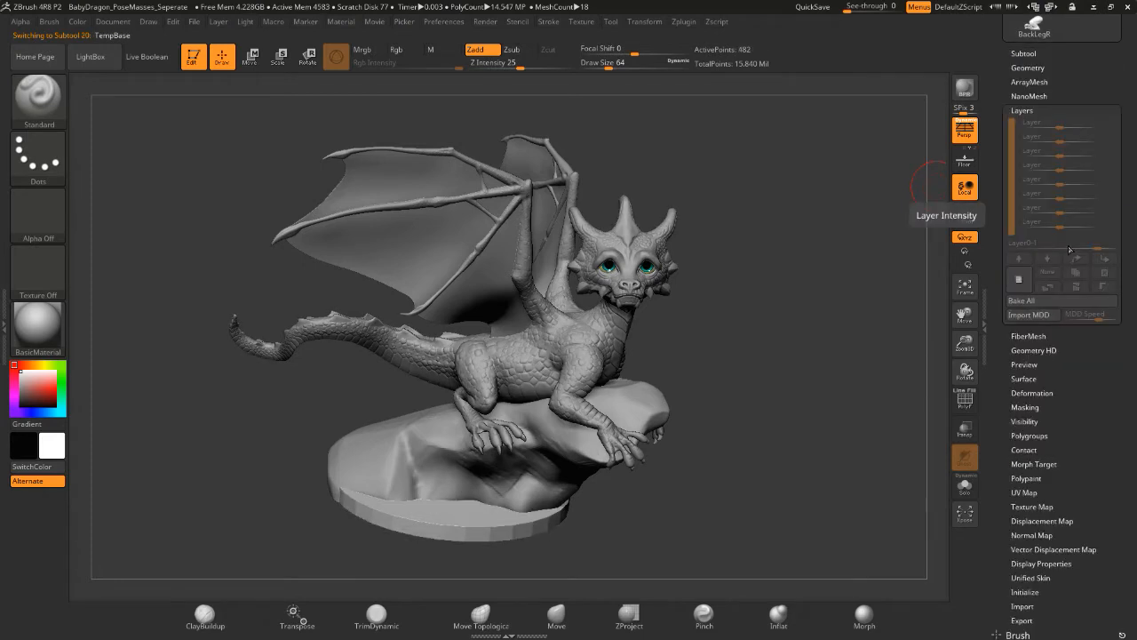
- Turn on polypaint display for all of the dragon's subtools from the Body entry
left_click(1022, 54)
left_click_drag(1011, 197, 1008, 86)
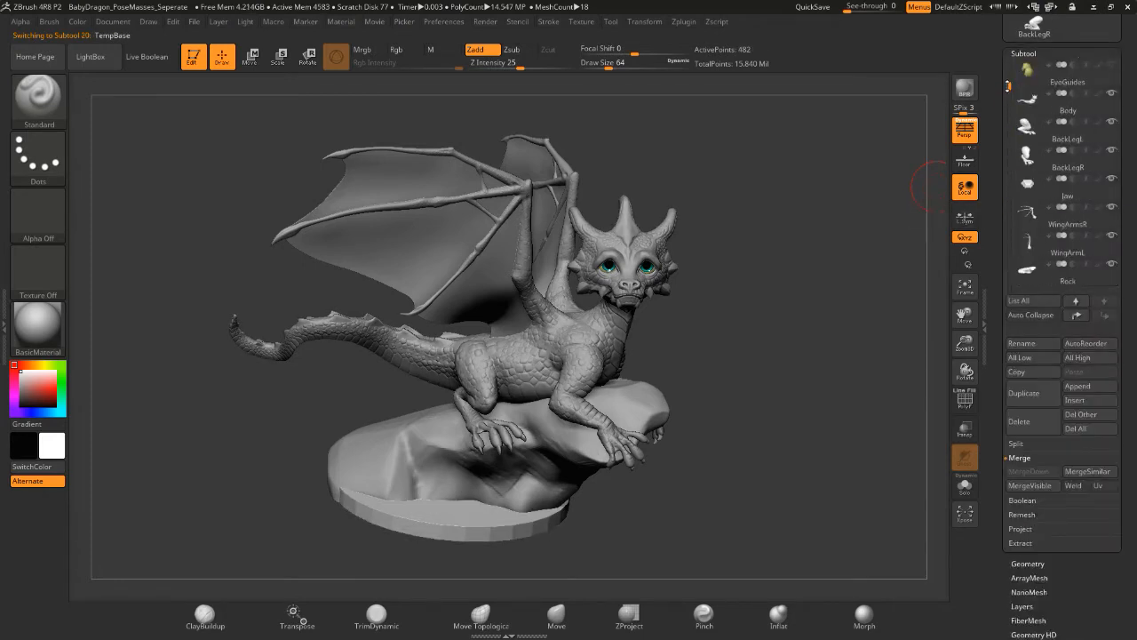
left_click(1102, 96)
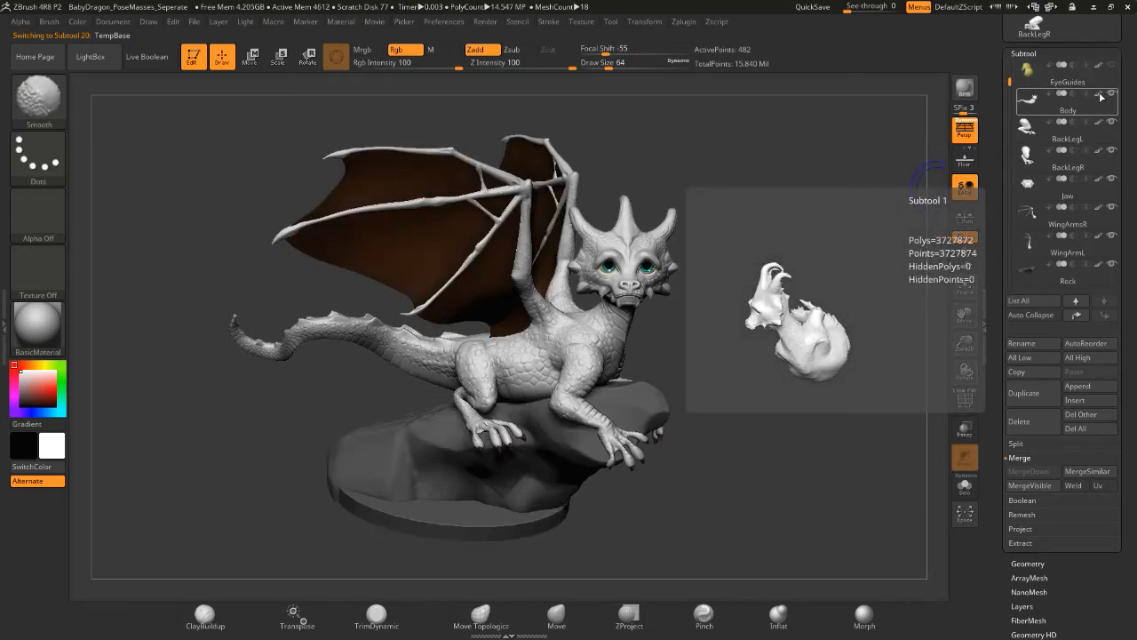
mouse_move(838, 222)
left_mouse_down()
mouse_move(885, 214)
mouse_move(762, 218)
mouse_move(836, 224)
left_mouse_up()
- Select the Body subtool and turn on its BodyColor texture map
left_click(1057, 110)
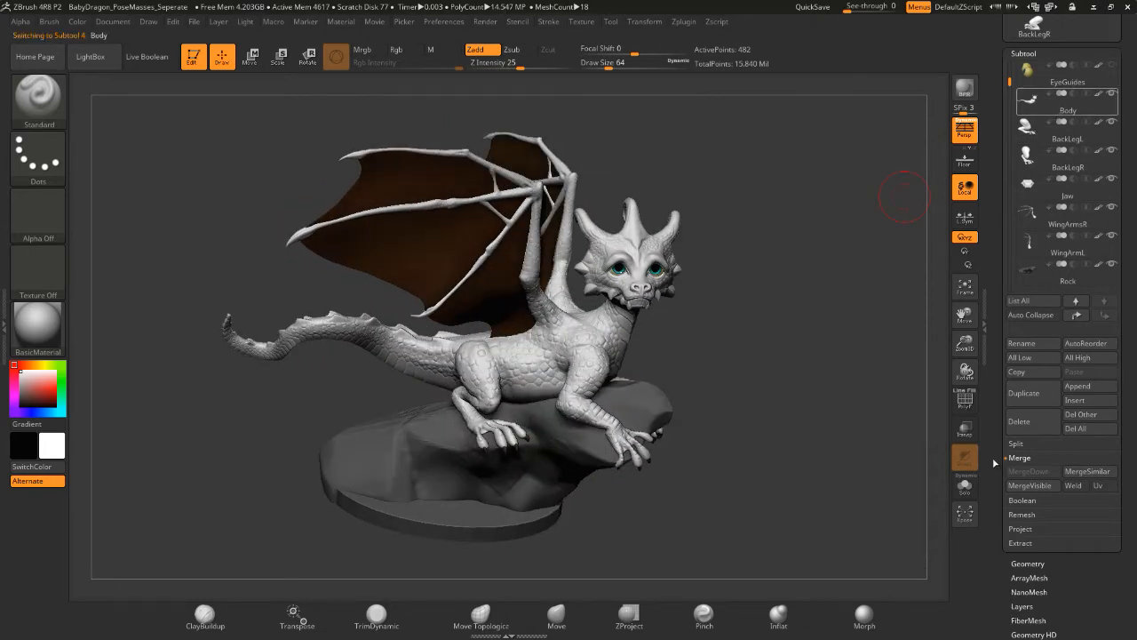
left_click_drag(991, 463, 999, 356)
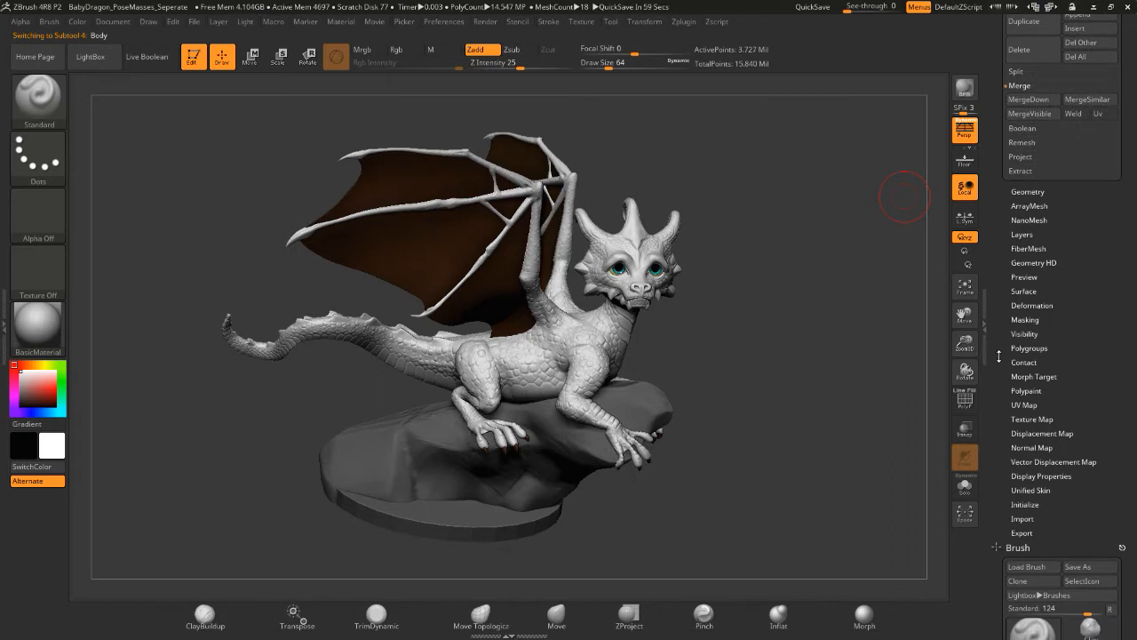
mouse_move(1040, 414)
left_mouse_down()
mouse_move(1004, 249)
mouse_move(1005, 178)
mouse_move(1000, 212)
left_mouse_up()
left_click(1078, 175)
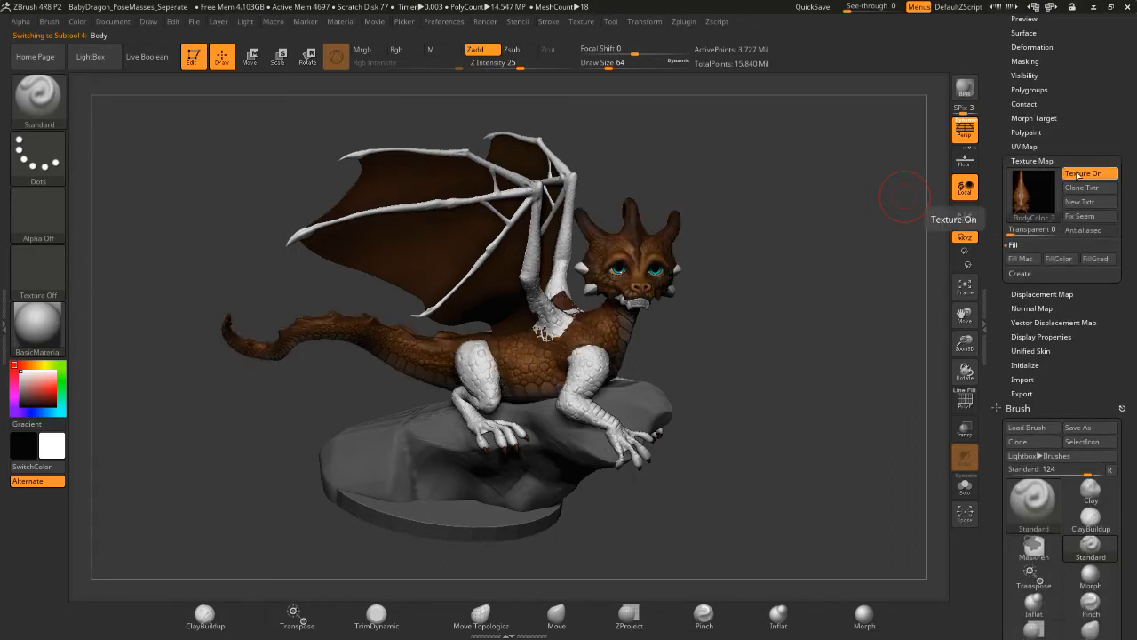
- Enable Rgb draw mode and convert the Body's texture map into polypaint
left_click_drag(996, 91, 996, 115)
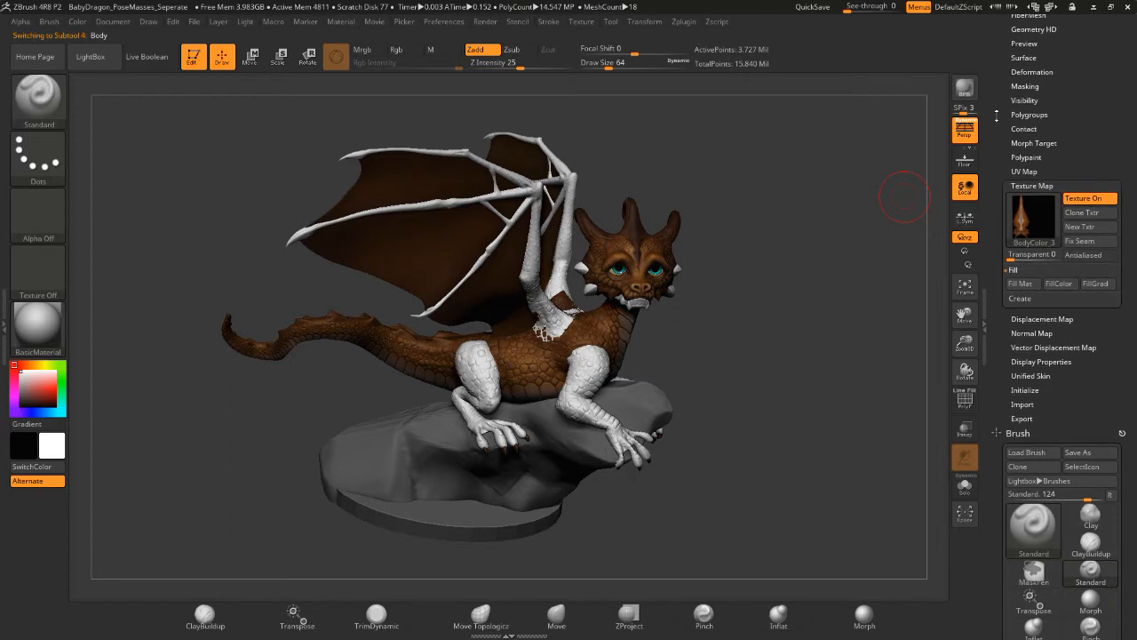
left_click(1022, 157)
left_click(1035, 185)
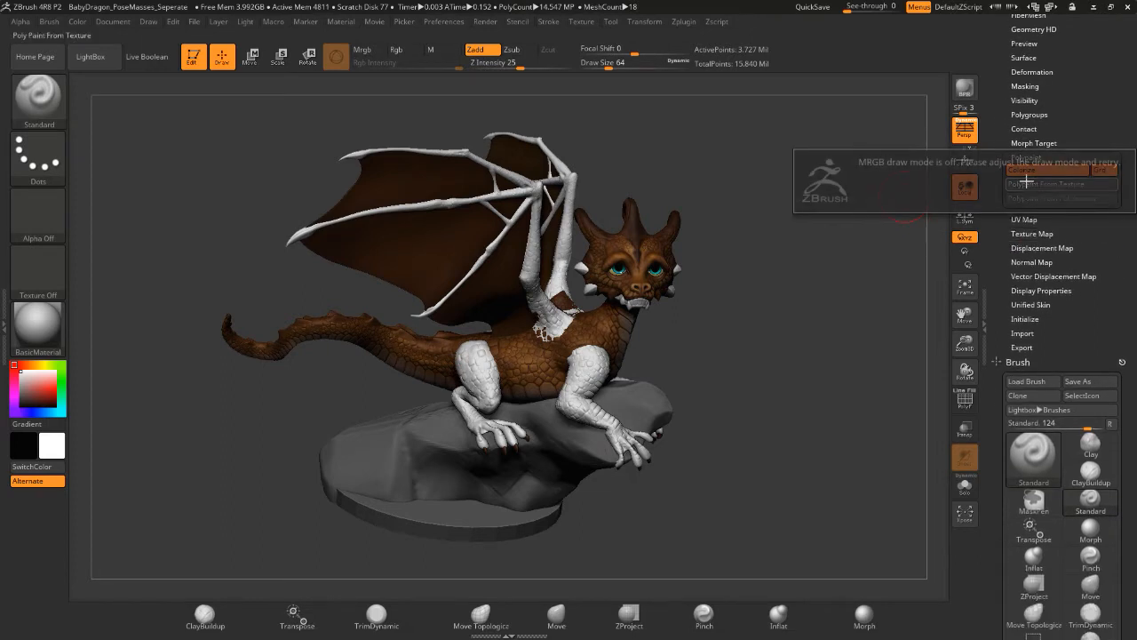
left_click(396, 50)
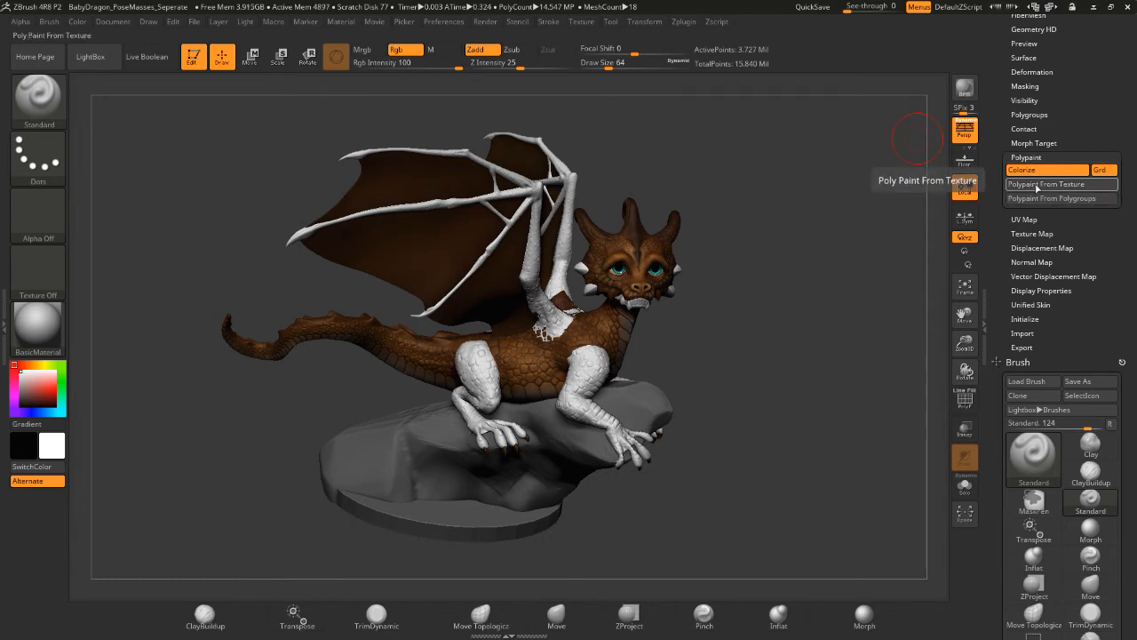
- Check the Body subtool's subdivision levels in its Geometry settings
left_click_drag(1005, 49, 1002, 242)
left_click(1023, 89)
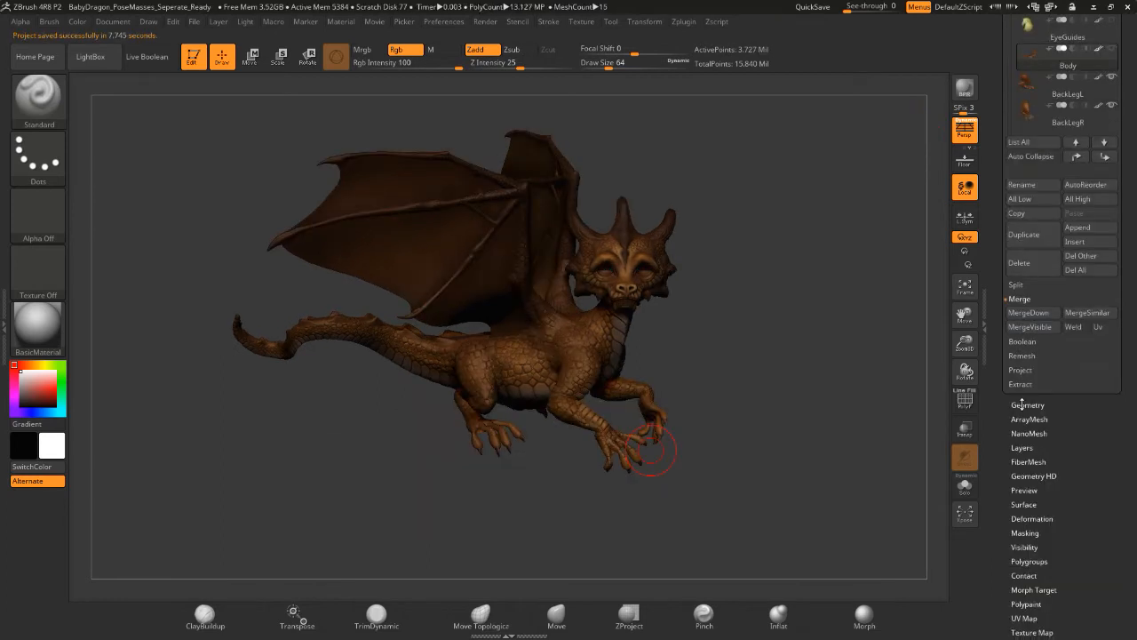
left_click(1014, 404)
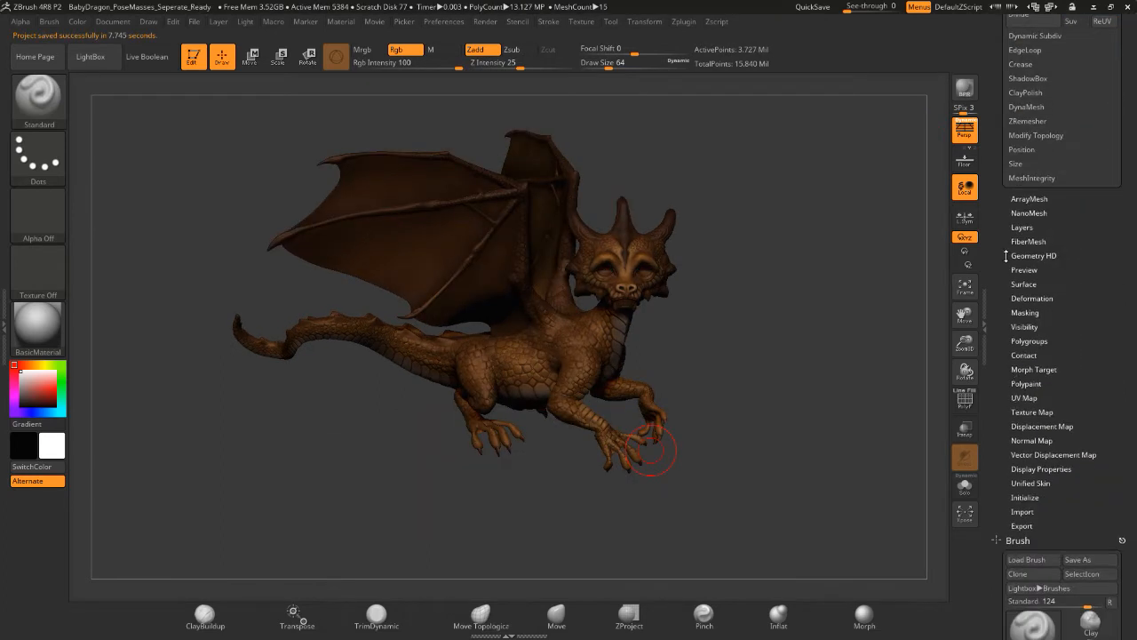
left_click_drag(1007, 256, 996, 386)
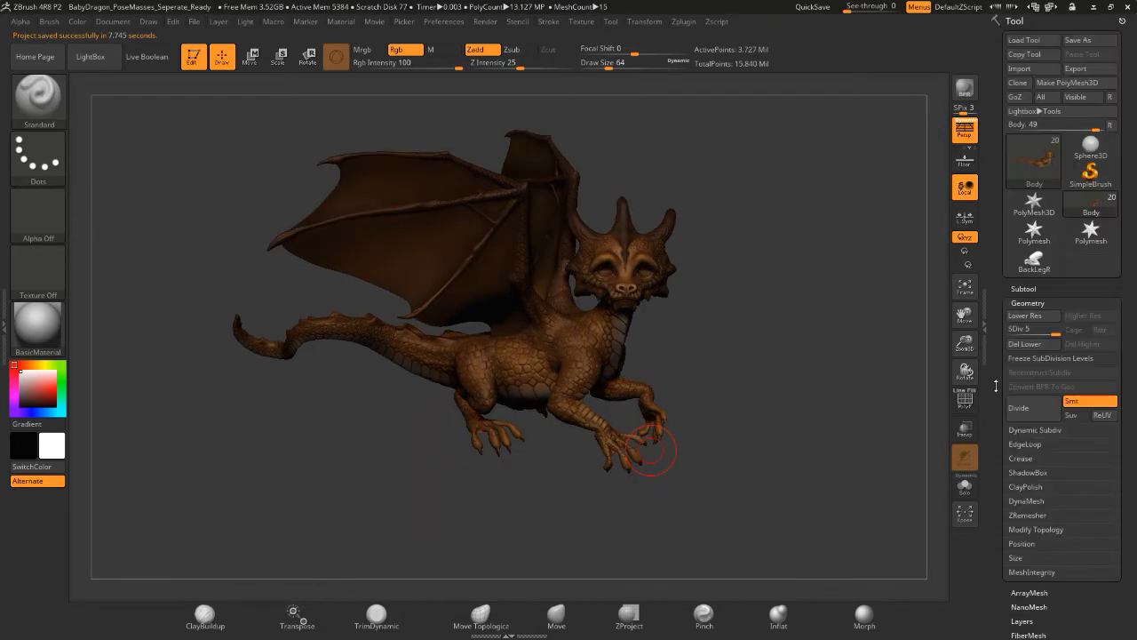
- Merge the visible dragon subtools into a new tool and merge the separate dragon parts down into the Body subtool
left_click(1022, 288)
left_click_drag(996, 351, 1001, 276)
left_click_drag(995, 418, 999, 324)
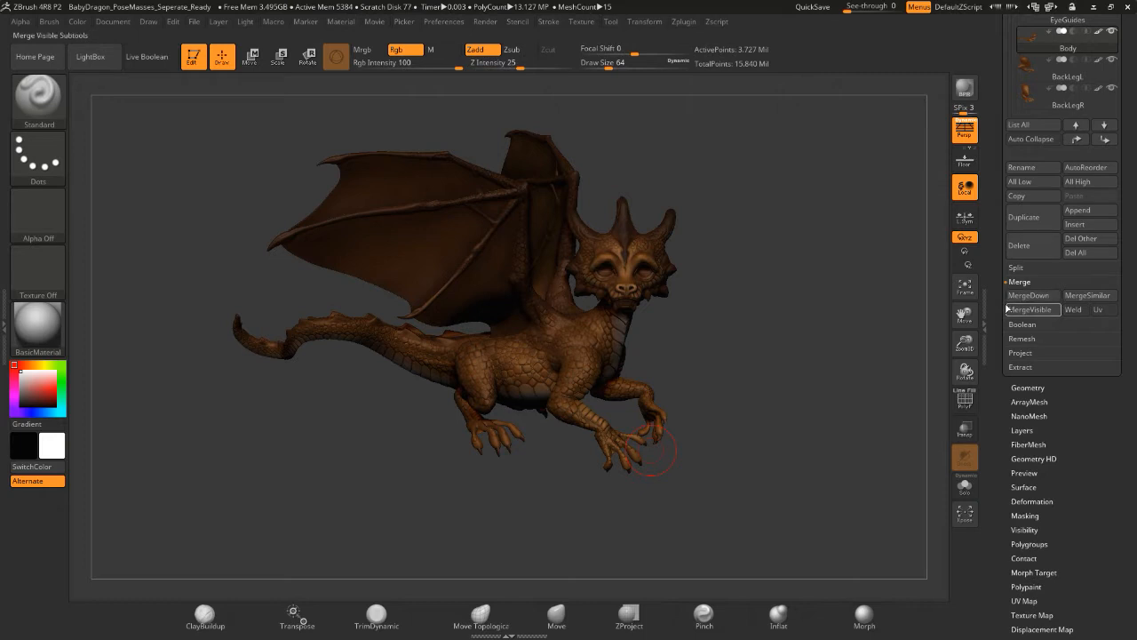
left_click(1029, 310)
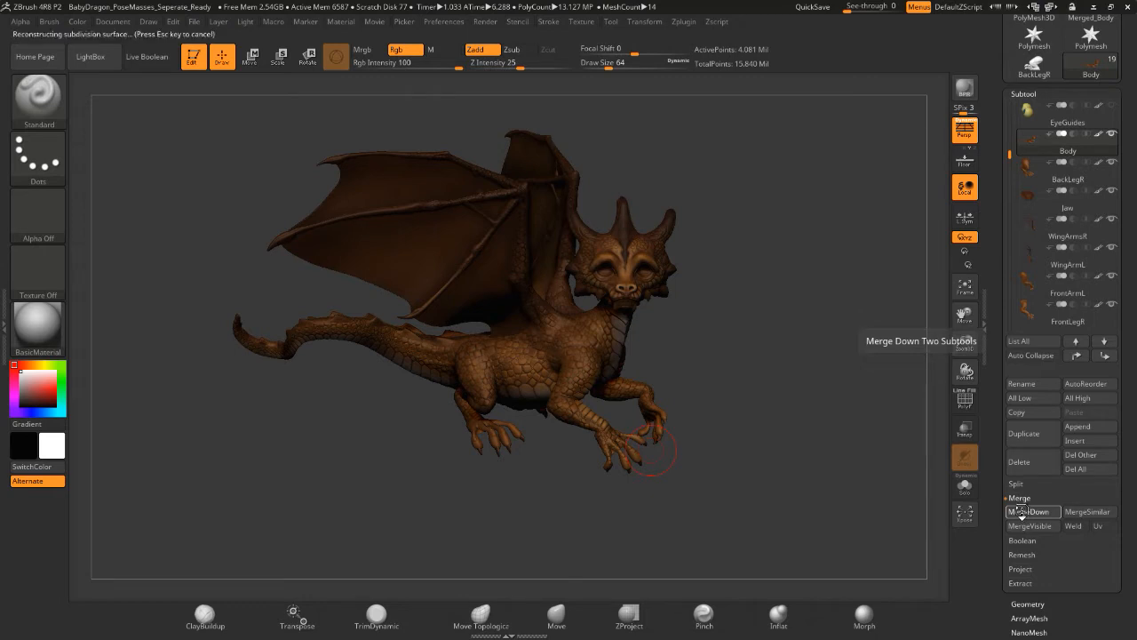
left_click_drag(820, 315, 818, 339)
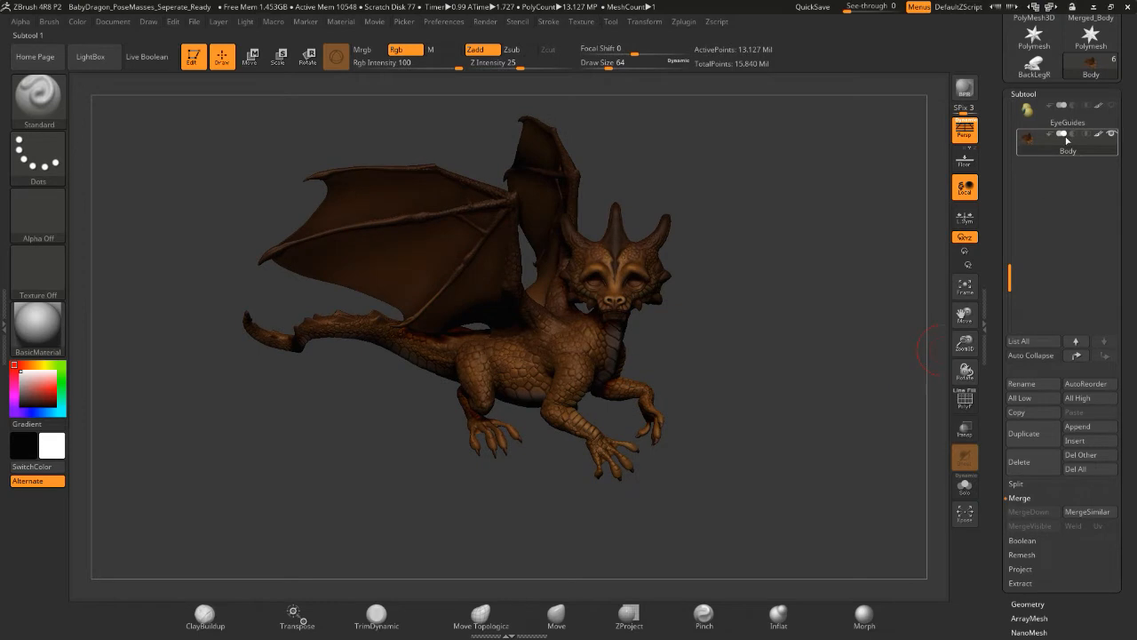
- Examine the merged Body with its polypaint hidden and polygroups displayed, especially where the limbs and wings meet the torso, then restore the polypaint display
left_click(1100, 138)
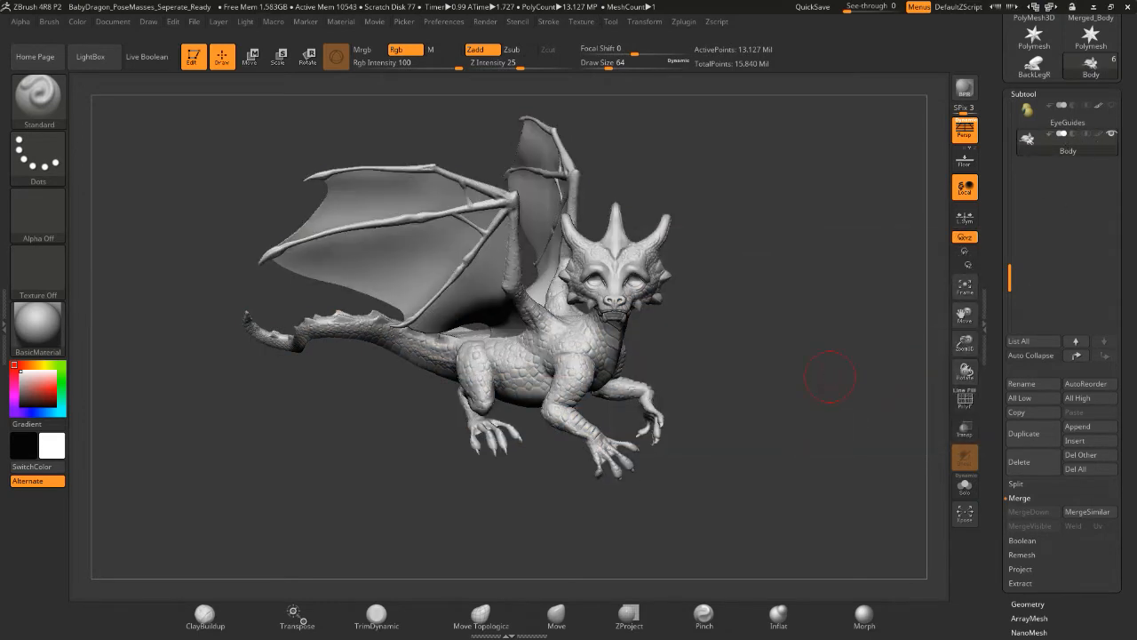
left_click_drag(833, 380, 875, 410)
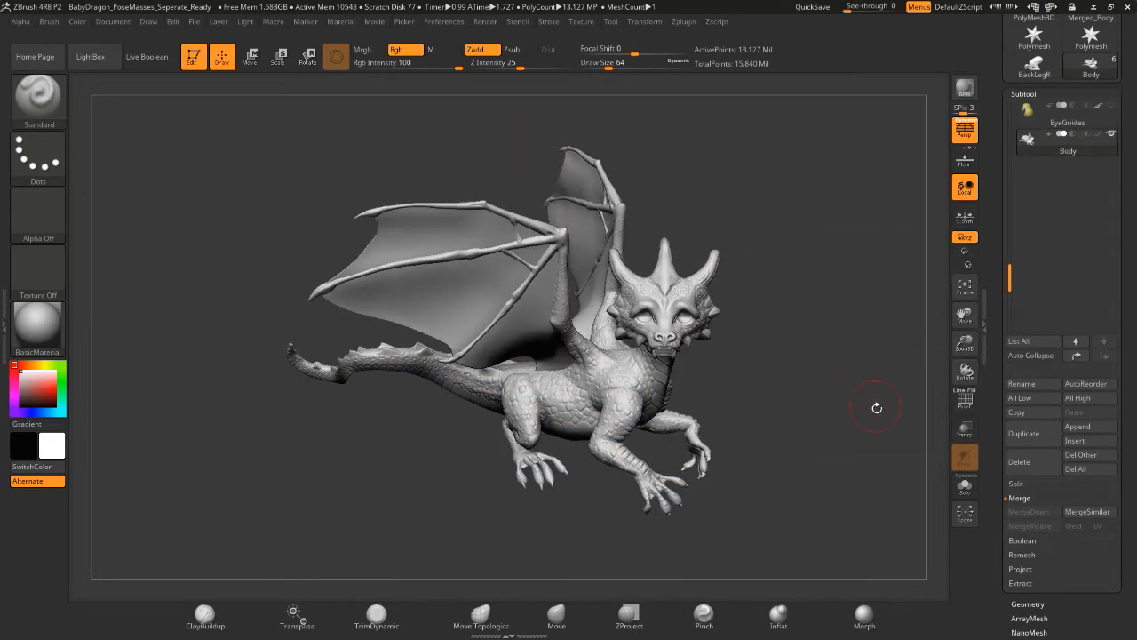
left_click(965, 400)
left_click_drag(860, 408, 942, 372, "alt")
left_click(965, 400)
mouse_move(863, 380)
left_mouse_down()
mouse_move(782, 396)
mouse_move(862, 385)
mouse_move(812, 423)
mouse_move(826, 516)
left_mouse_up()
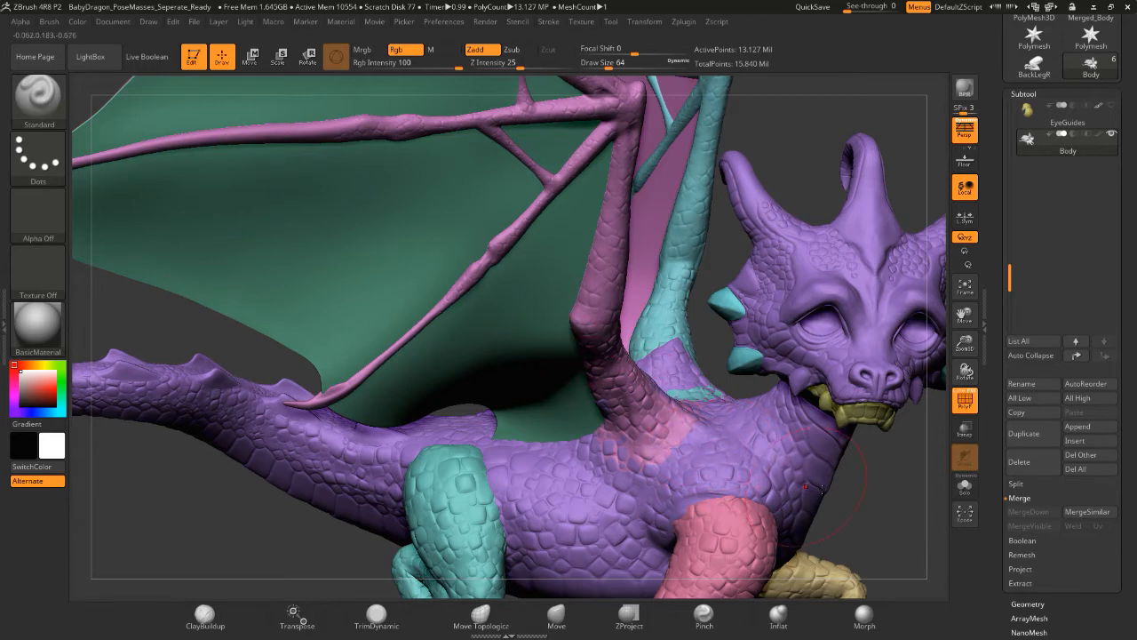
left_click_drag(858, 496, 647, 398, "alt")
left_click_drag(761, 384, 835, 397)
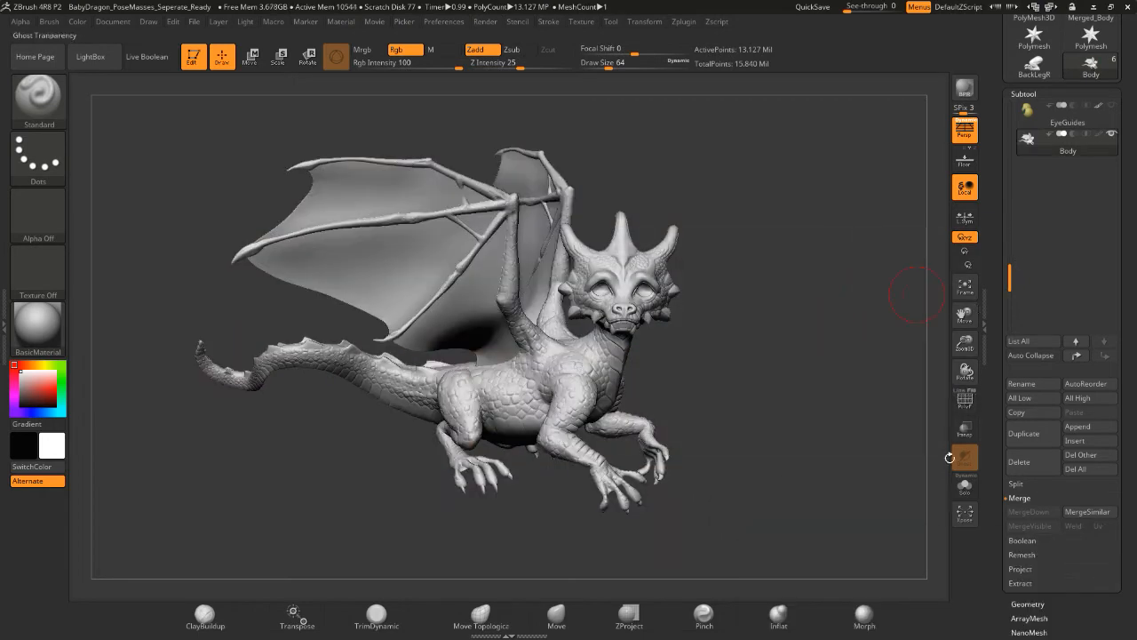
left_click(965, 401)
left_click_drag(850, 392, 850, 397)
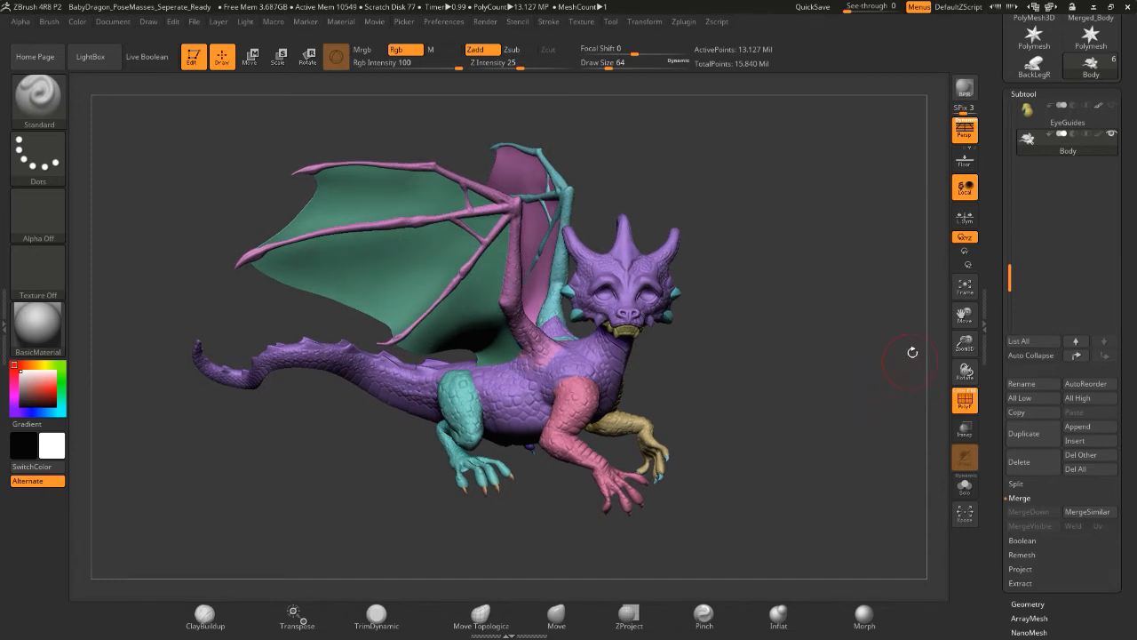
left_click(965, 402)
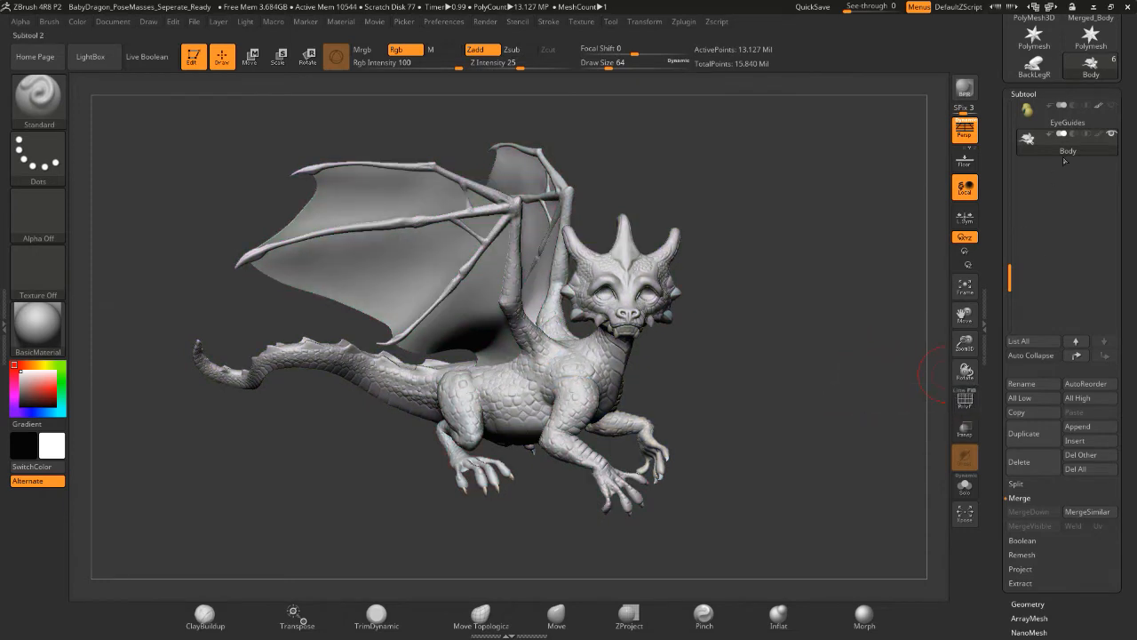
left_click(1098, 135)
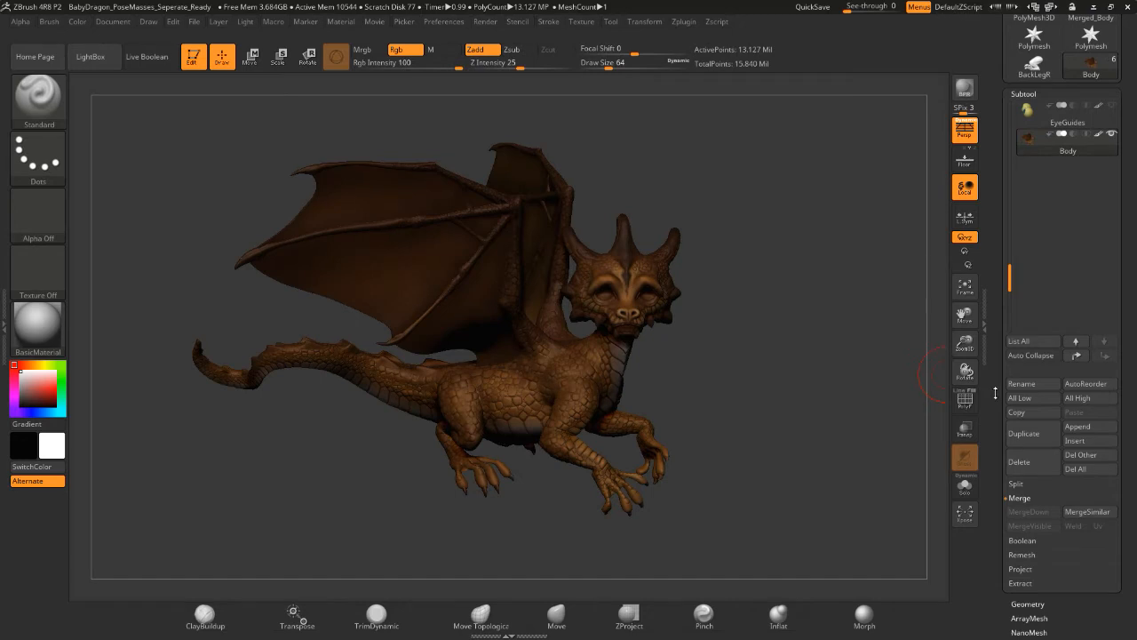
- Duplicate the merged Body subtool
left_click_drag(995, 393, 992, 365)
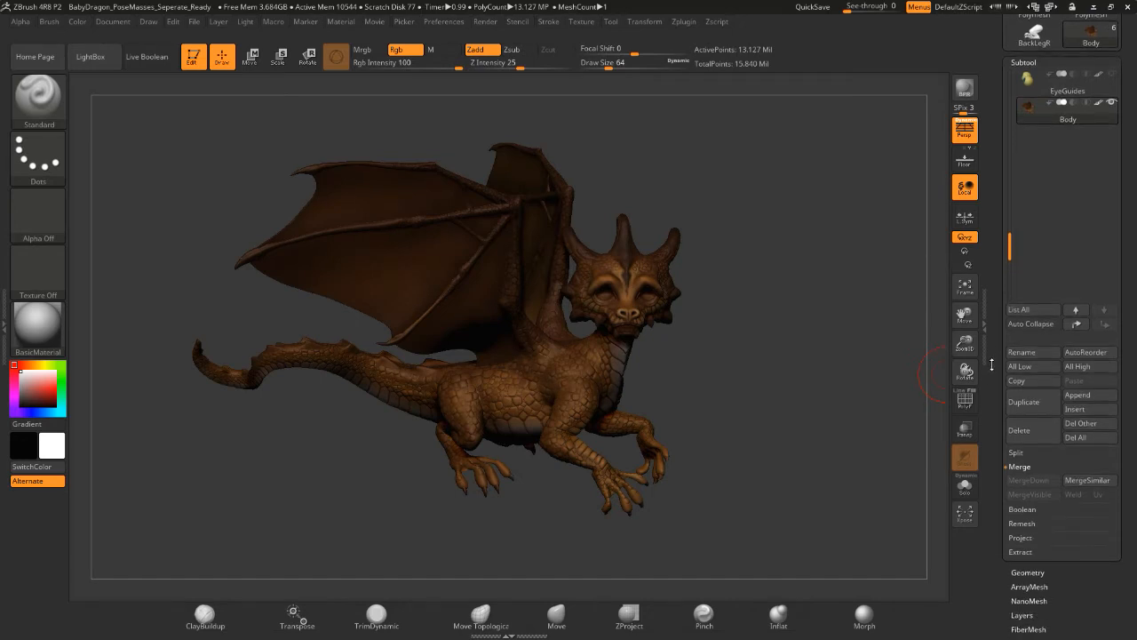
left_click(1019, 405)
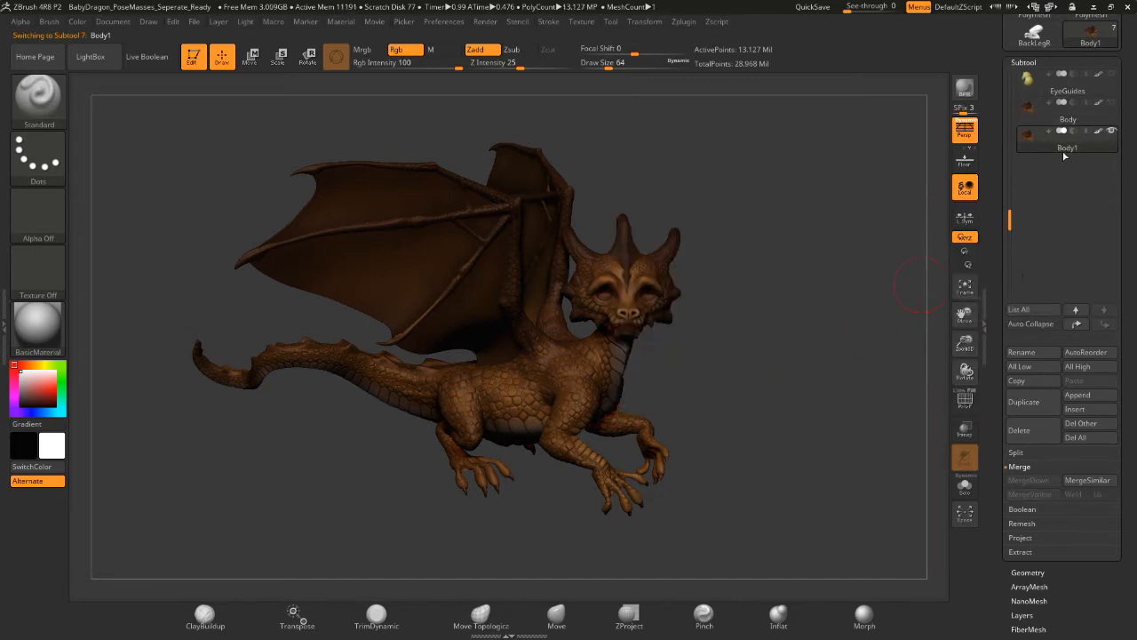
left_click_drag(991, 413, 998, 308)
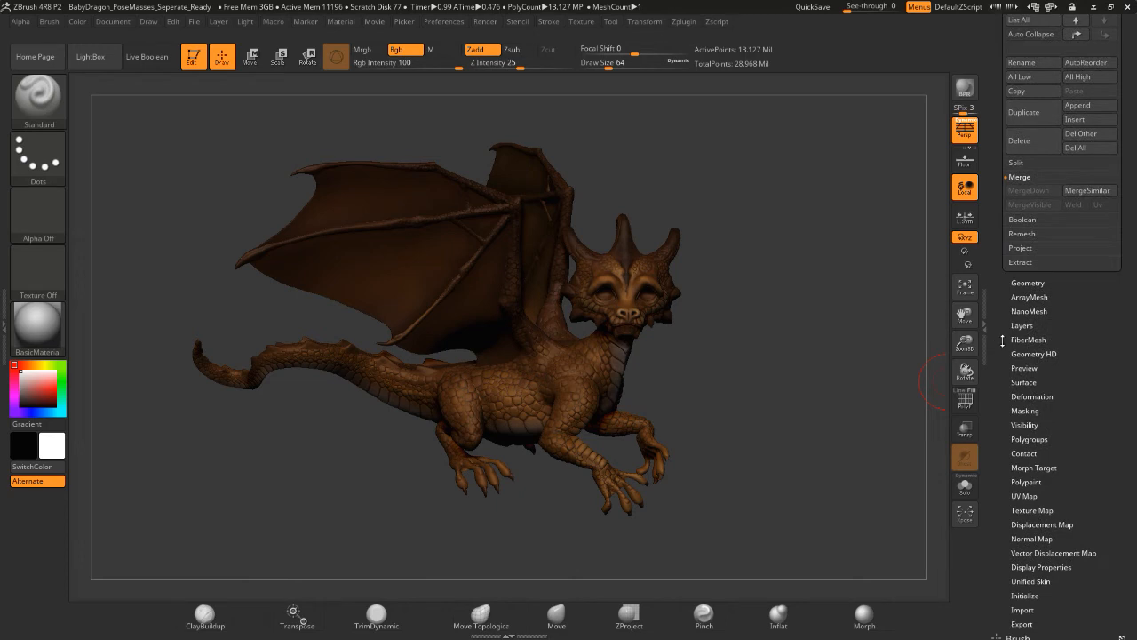
mouse_move(1008, 296)
left_mouse_down()
mouse_move(1005, 231)
mouse_move(1002, 313)
left_mouse_up()
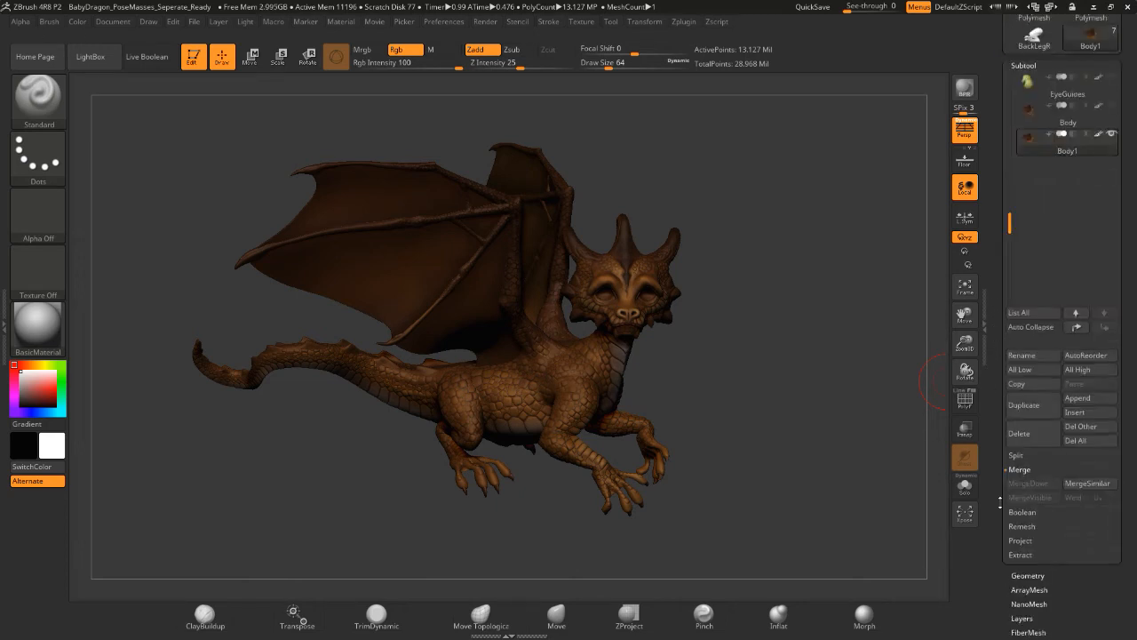
left_click_drag(993, 526, 1012, 536)
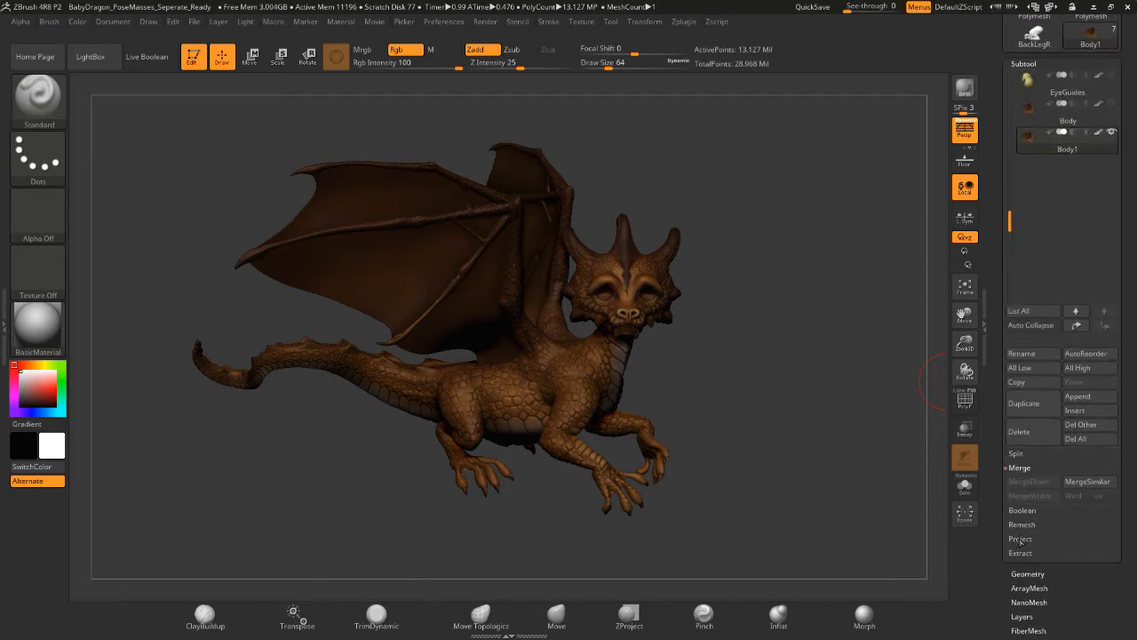
- Rename the duplicated body subtool as BodyDynamesh
left_click(1019, 467)
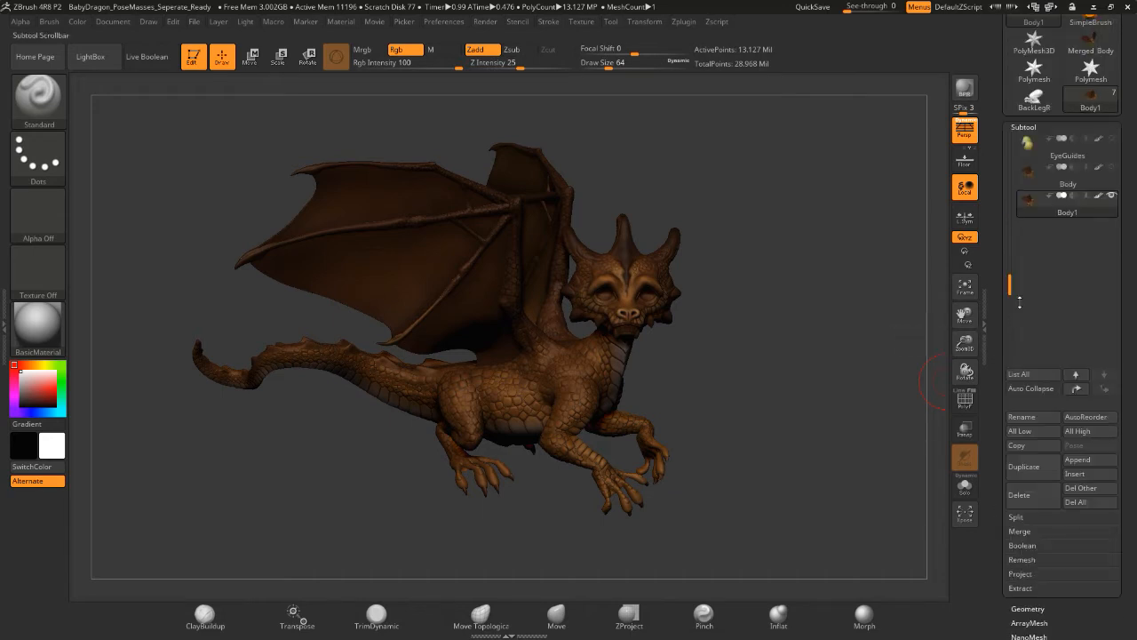
left_click(1027, 419)
type("Body")
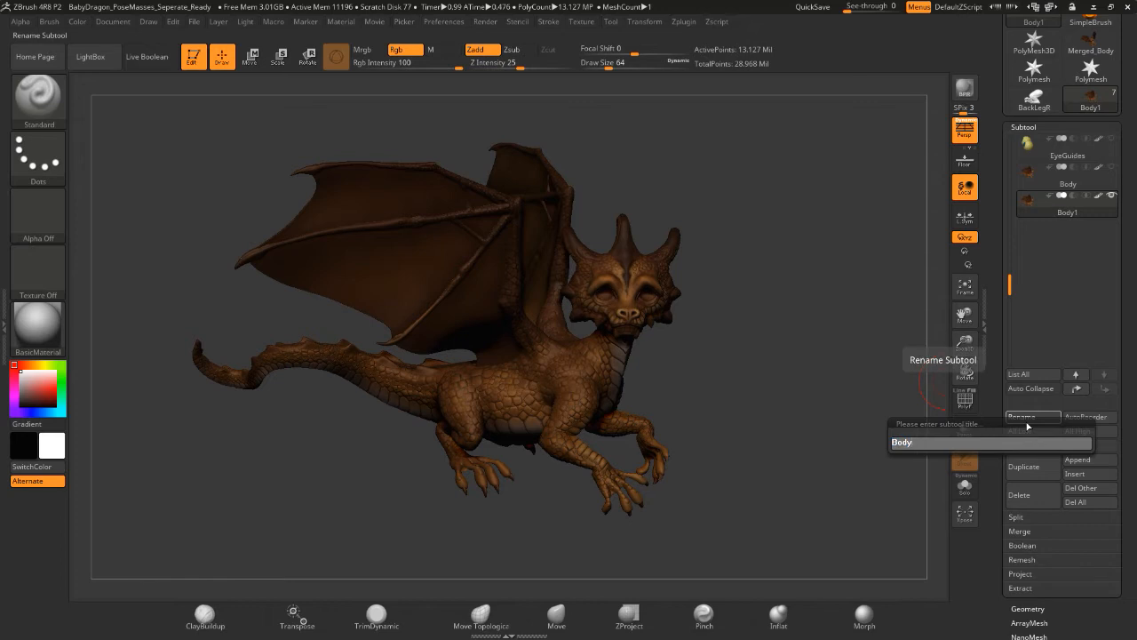
type("Dynamesh")
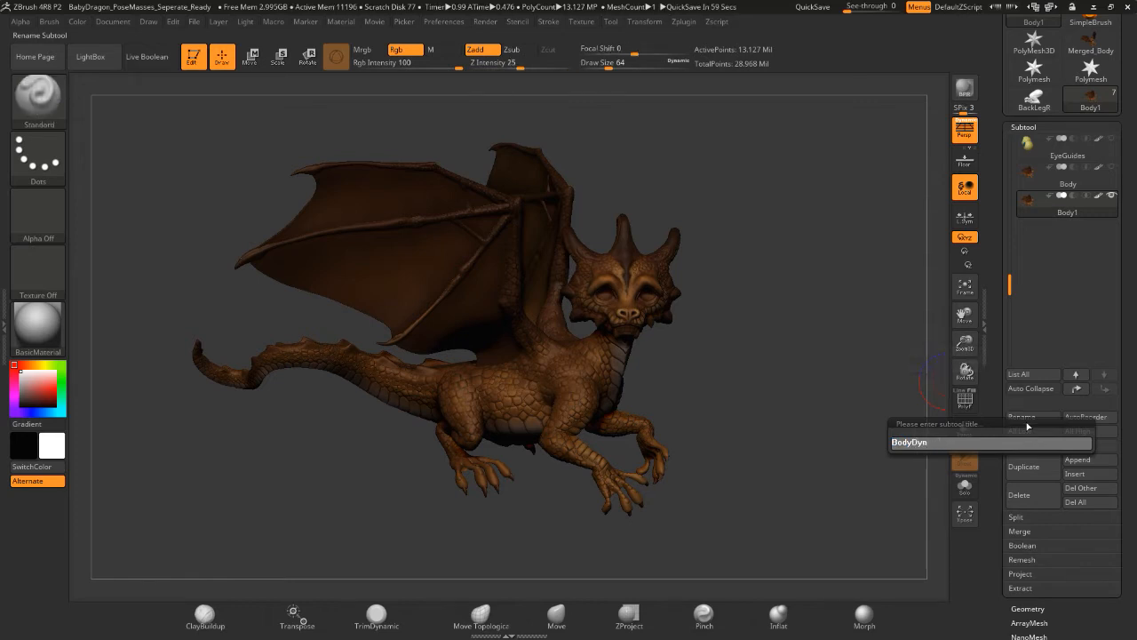
key("Return")
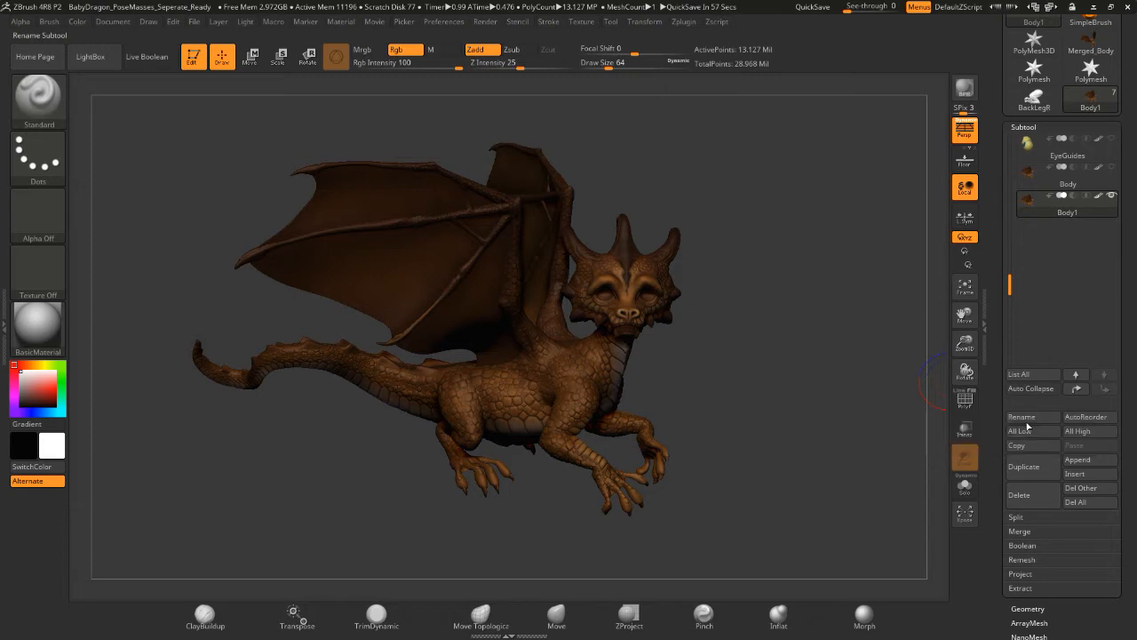
- Rename the original Body subtool as BodyProject and move it below BodyDynamesh in the subtool order
left_click(1045, 186)
left_click(1035, 417)
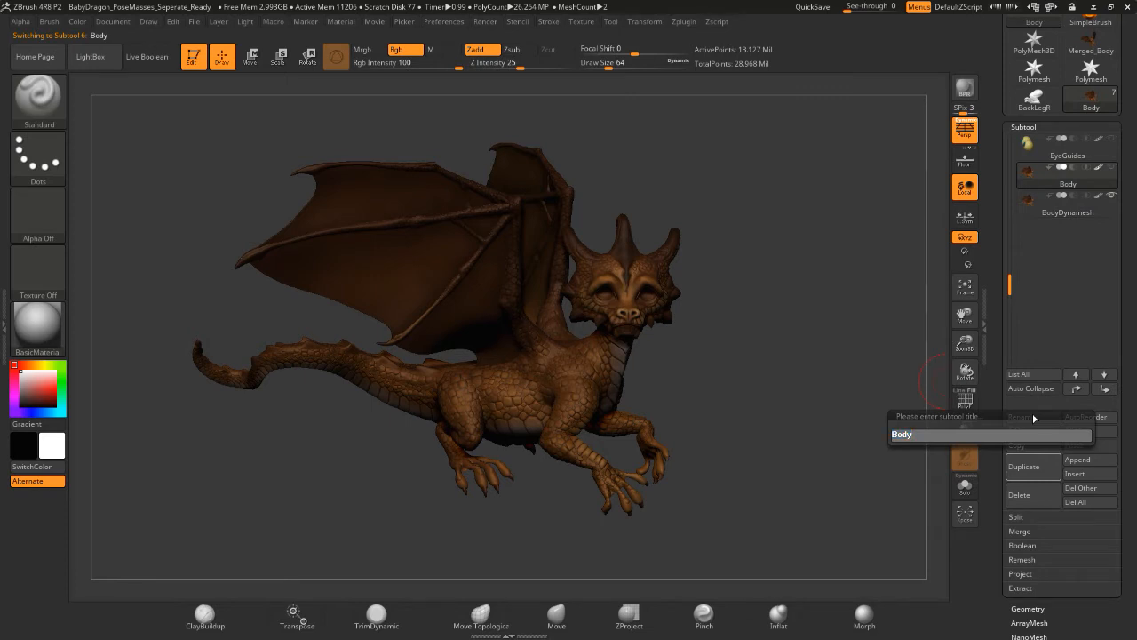
key("shift")
type("Project")
key("Return")
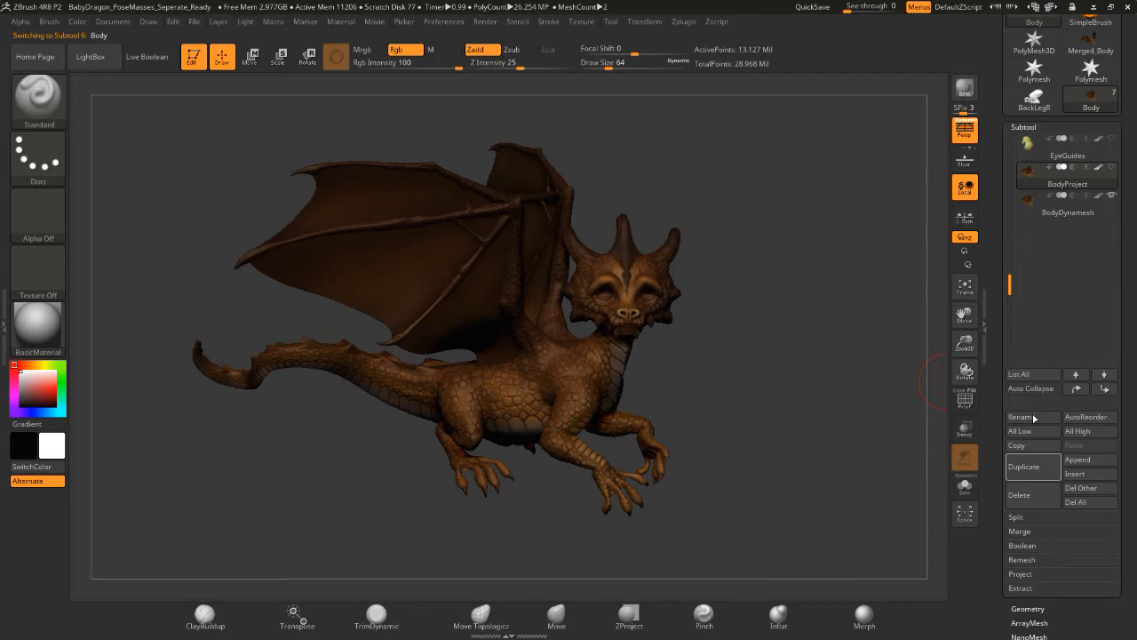
left_click(1106, 388)
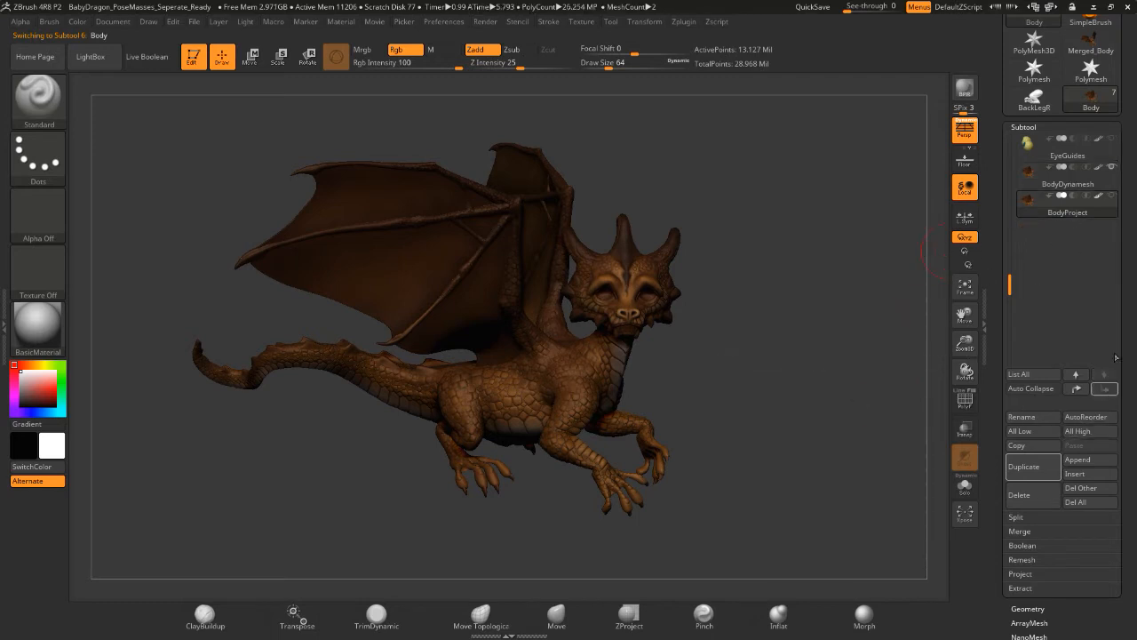
- Select the BodyDynamesh subtool and open its DynaMesh settings
left_click(1077, 177)
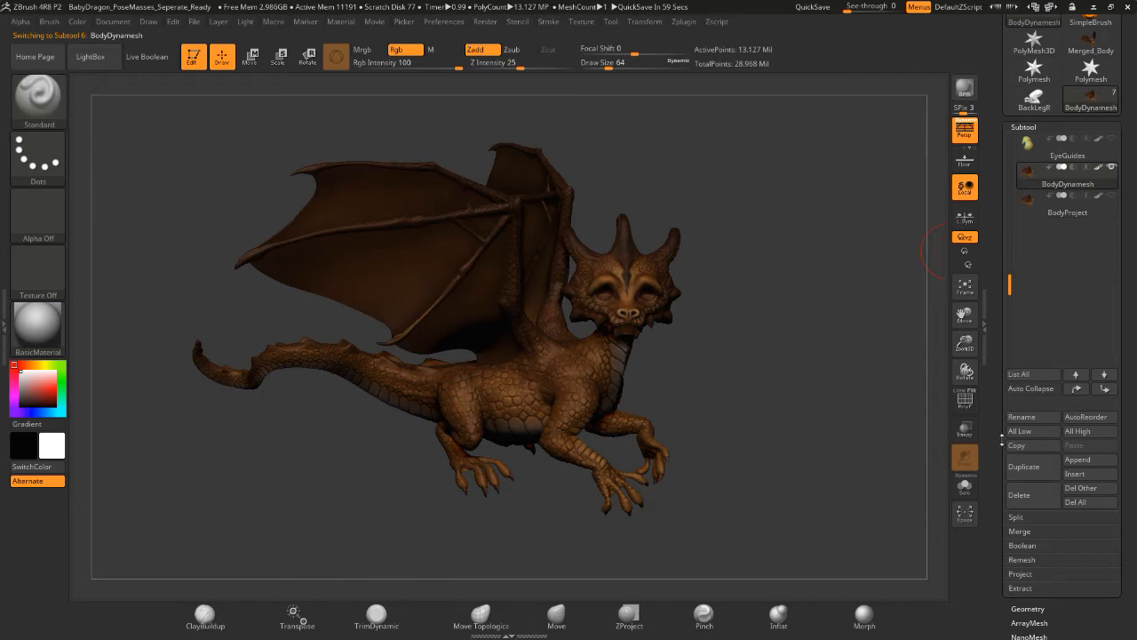
scroll(1001, 439, "down", 5)
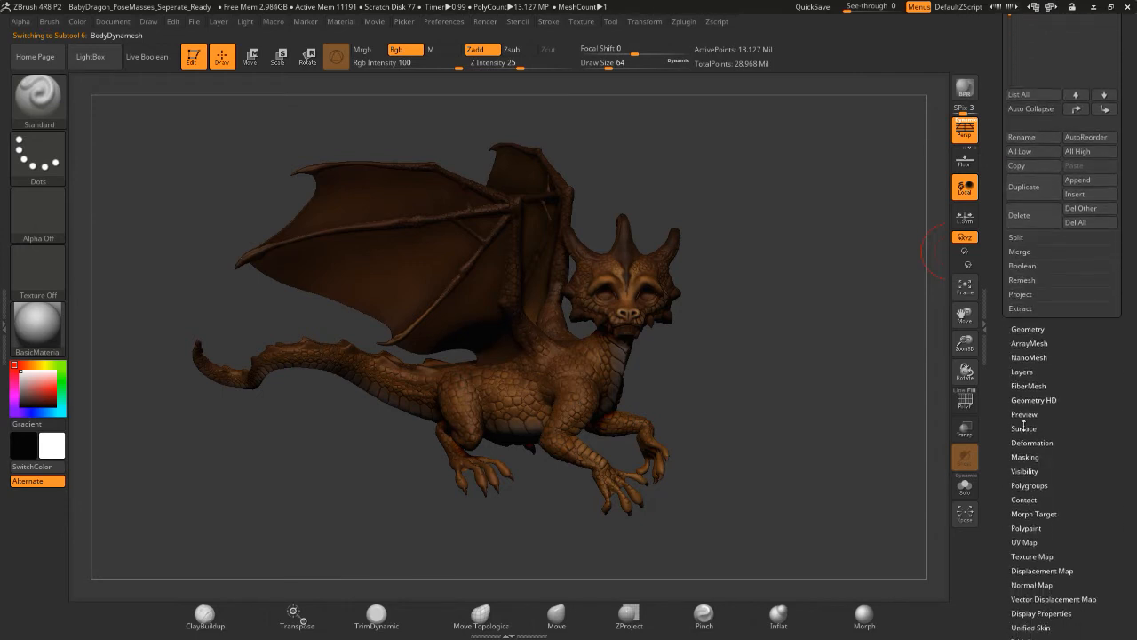
left_click(1028, 329)
scroll(1005, 411, "down", 2)
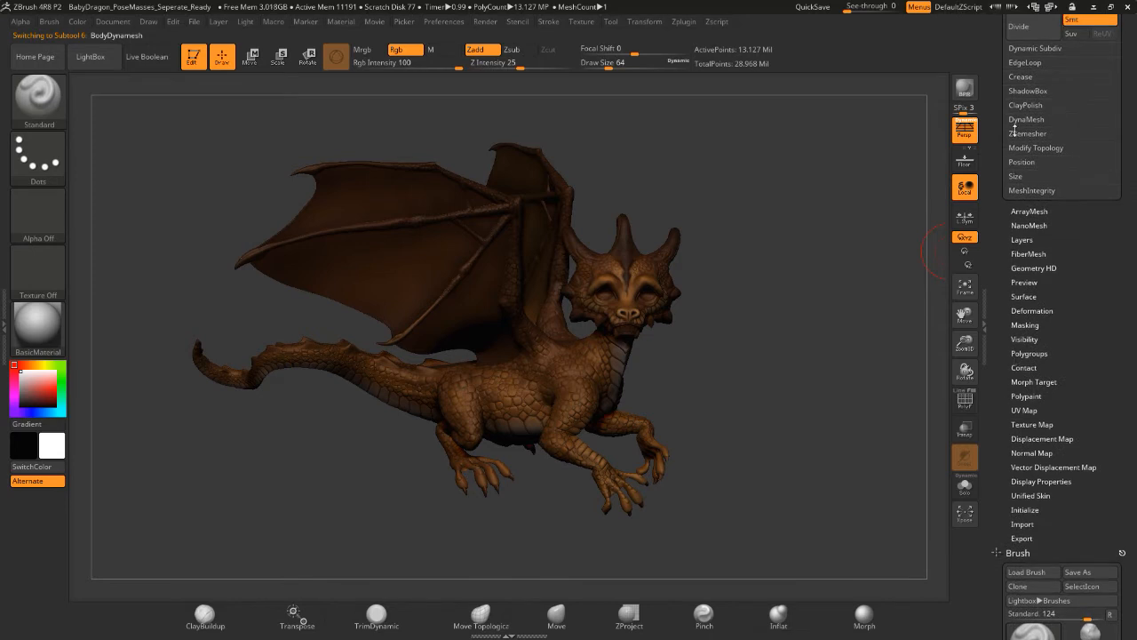
left_click(1019, 127)
scroll(1044, 284, "up", 3)
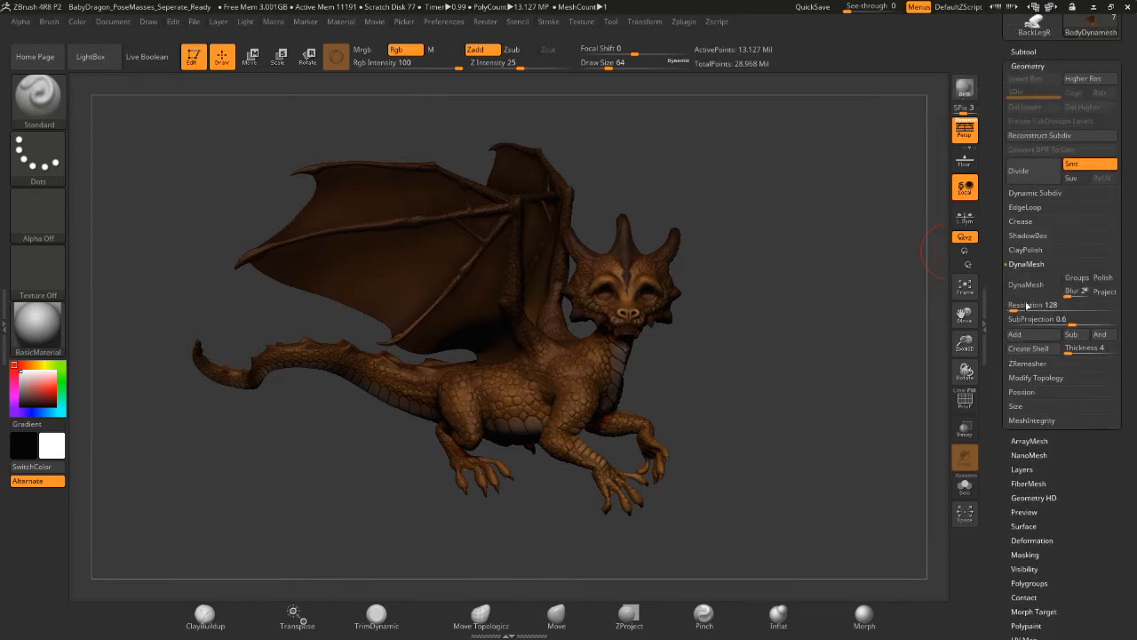
- Try to DynaMesh the BodyDynamesh subtool at a resolution of 2048, and undo the remesh
left_click(1048, 305)
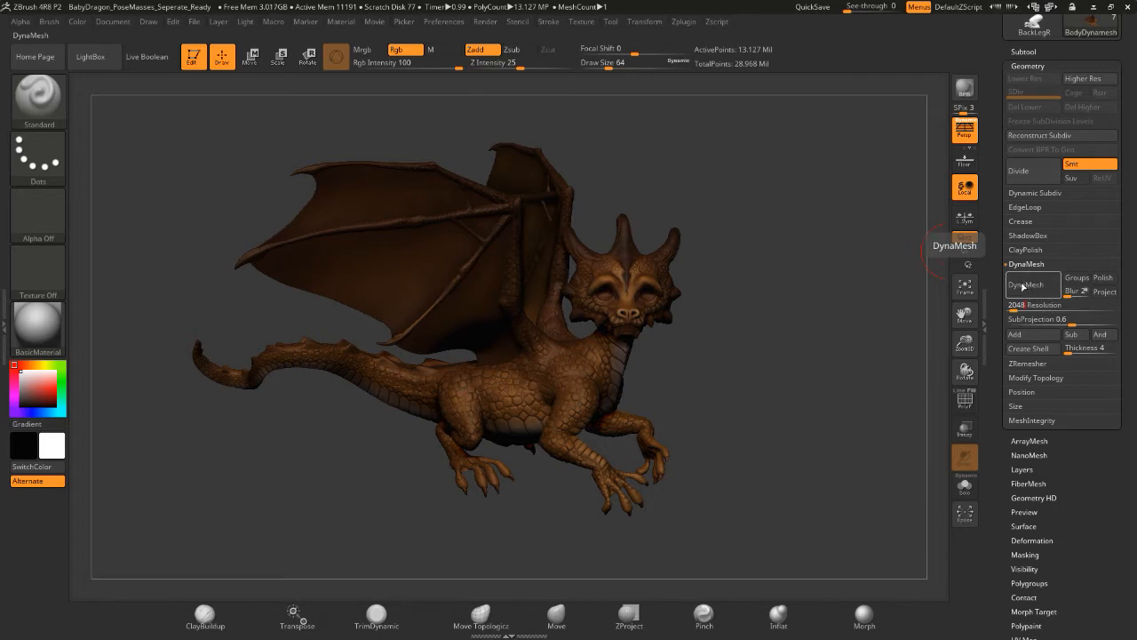
left_click(1023, 286)
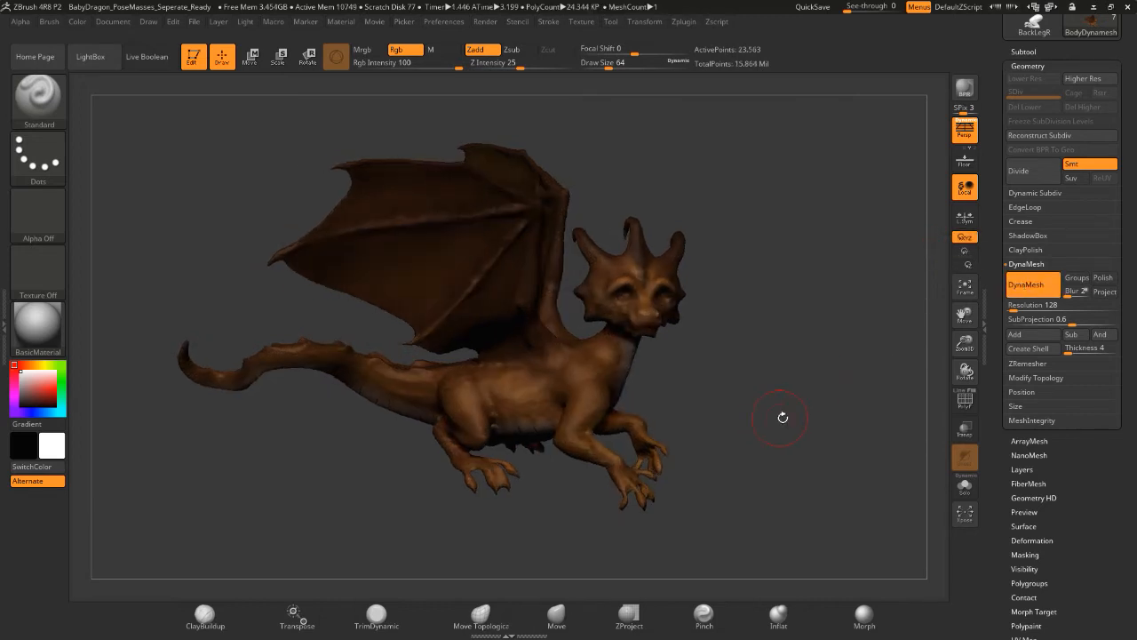
key("ctrl")
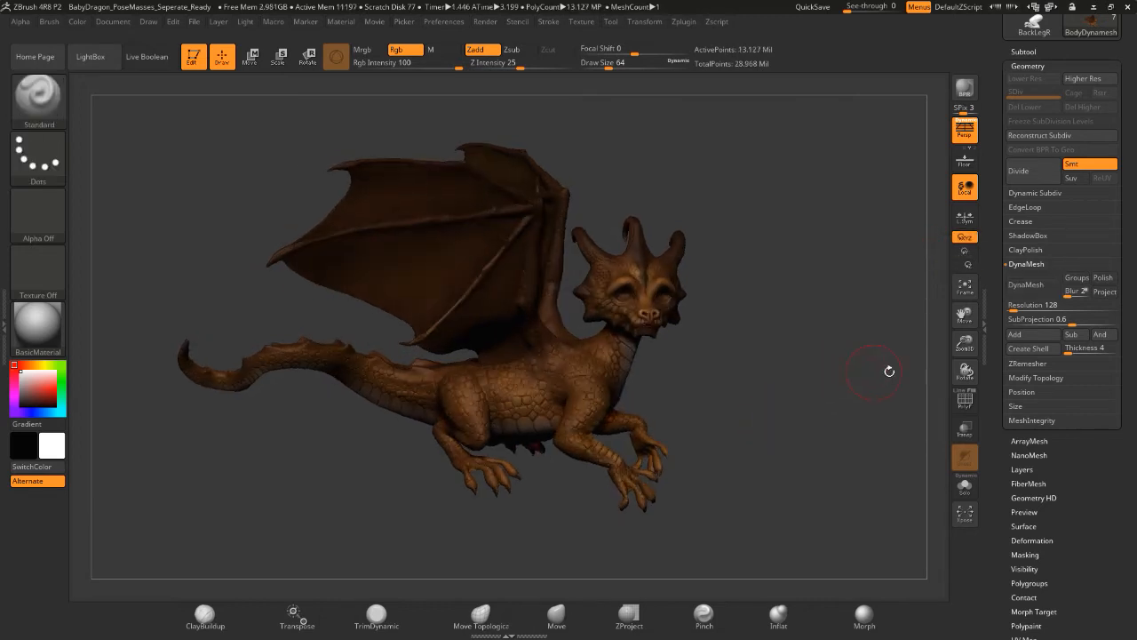
- Set the DynaMesh resolution to 2048 and DynaMesh the BodyDynamesh subtool into a single fused mesh
left_click(1021, 307)
type("2048")
key("Return")
left_click(1022, 284)
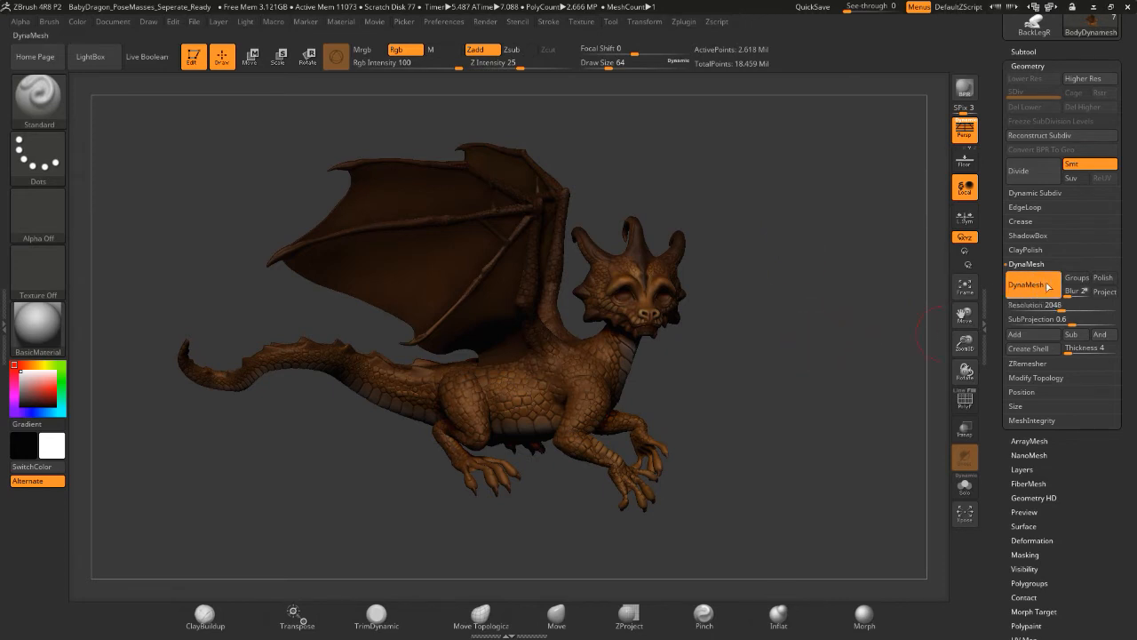
- Turn off the polypaint display of BodyDynamesh to expose the remeshed surface
left_click_drag(873, 388, 843, 393)
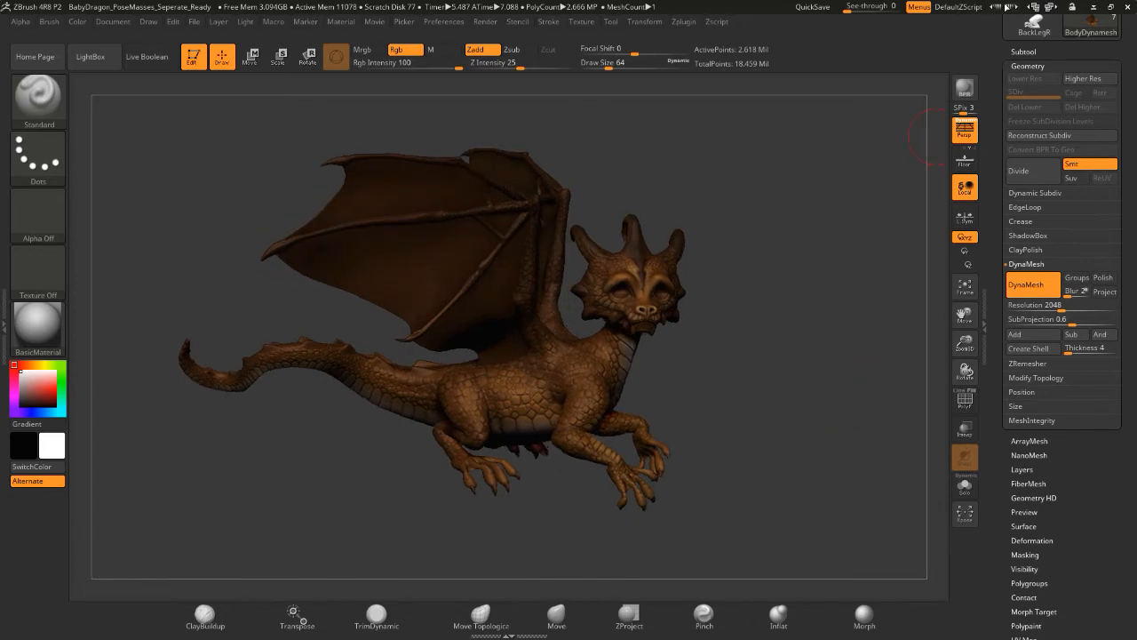
left_click(1024, 52)
left_click(1100, 93)
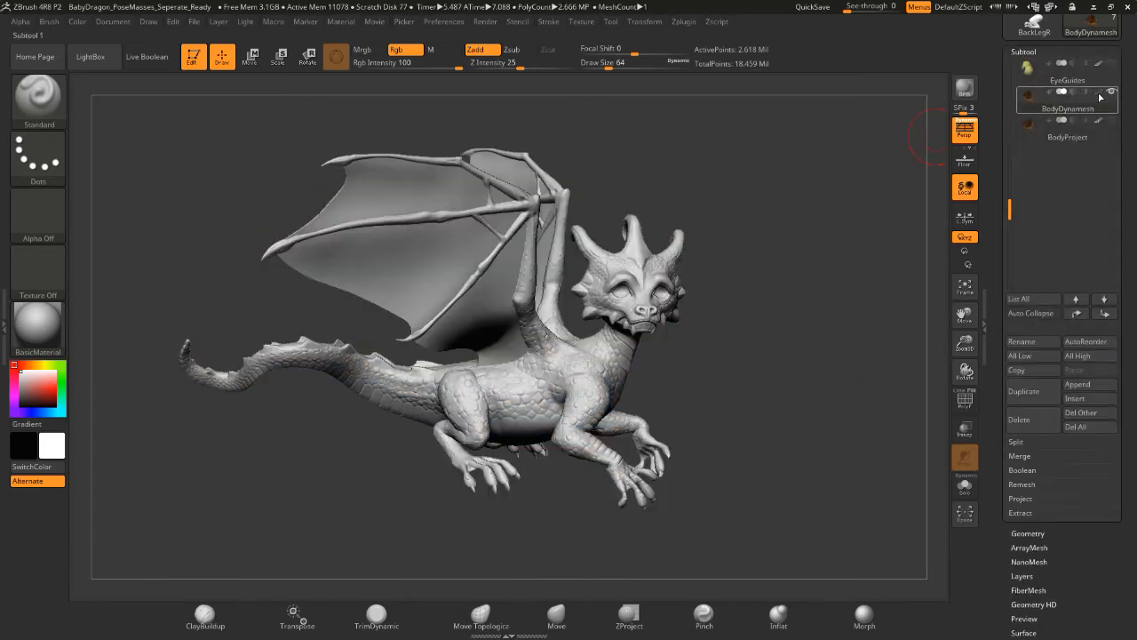
- Examine the DynaMeshed dragon's scales and mesh density up close with the wireframe shown, and check the subtool's polygon count
left_click_drag(761, 339, 827, 403, "alt")
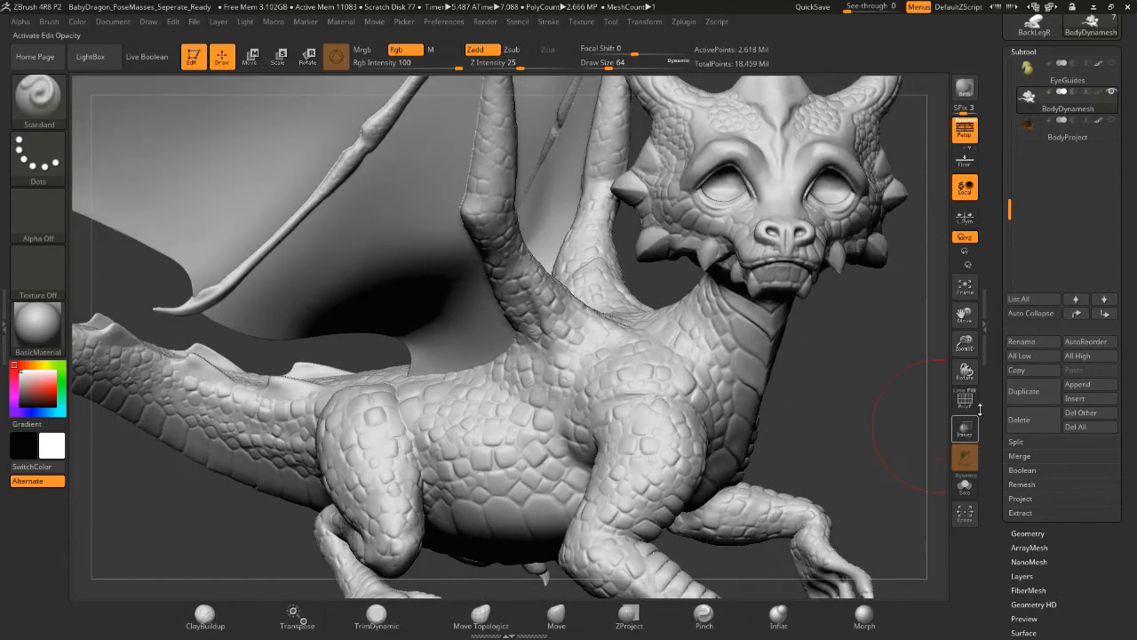
left_click(971, 404)
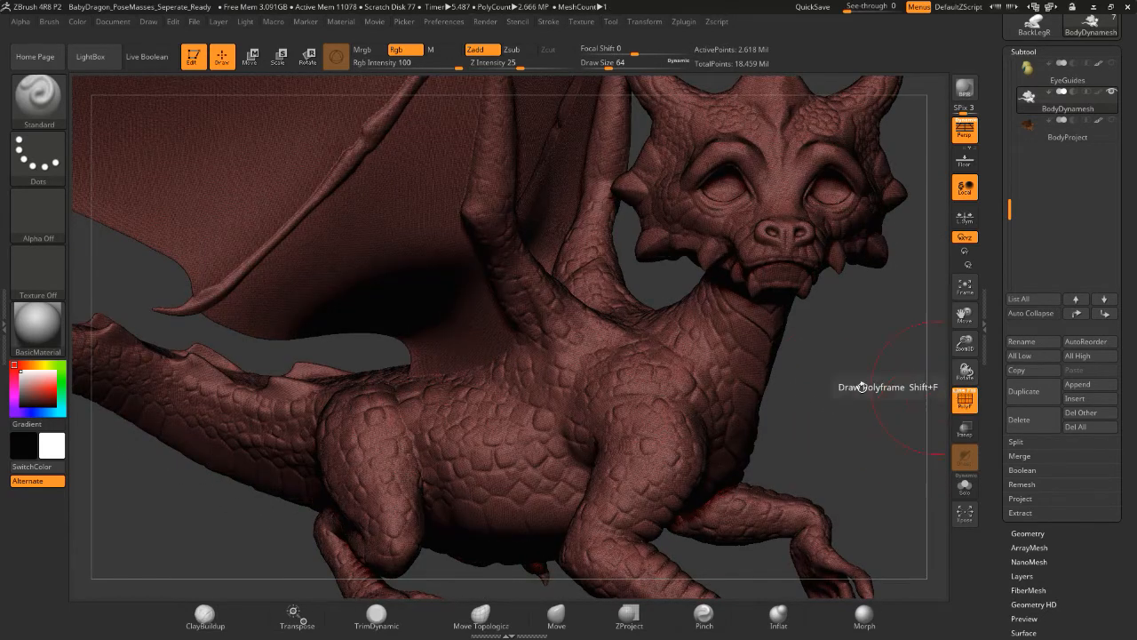
mouse_move(854, 391)
left_mouse_down()
mouse_move(841, 456)
mouse_move(861, 396)
left_mouse_up()
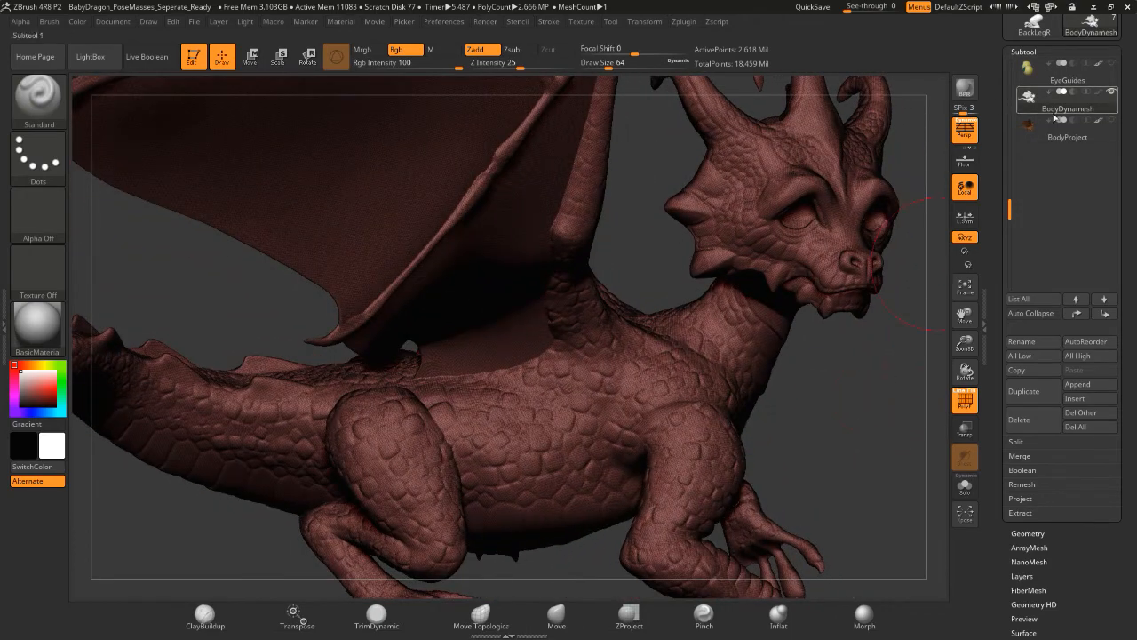
mouse_move(1056, 116)
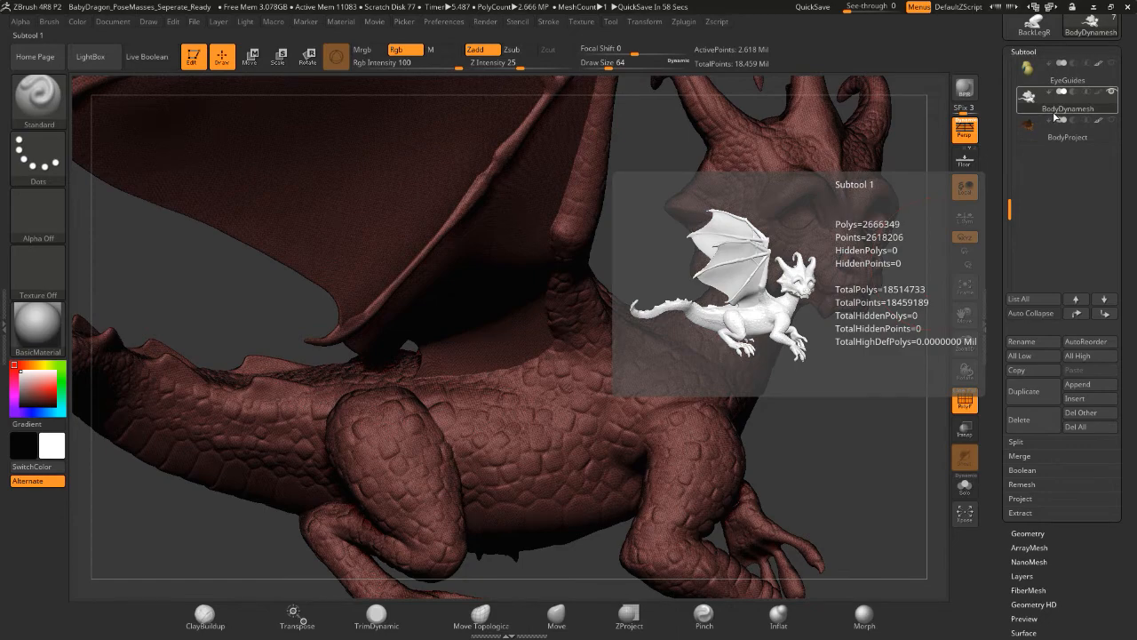
mouse_move(852, 437)
left_mouse_down("alt")
mouse_move(813, 414)
mouse_move(798, 387)
mouse_move(853, 450)
left_mouse_up("alt")
left_click(965, 401)
left_click_drag(889, 379, 854, 383)
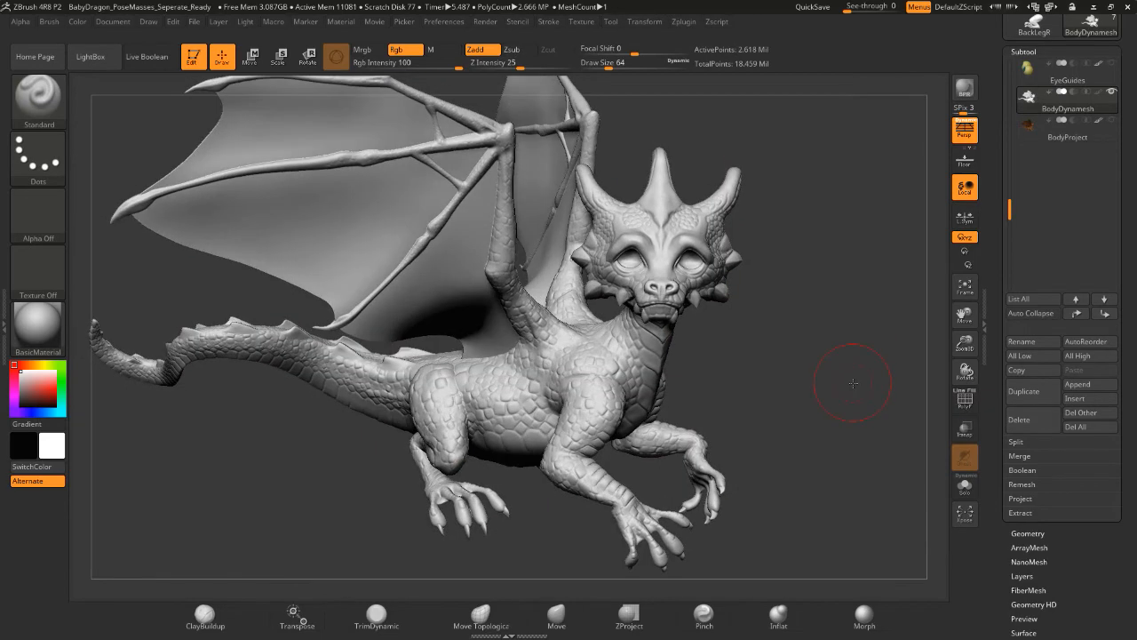
key("f")
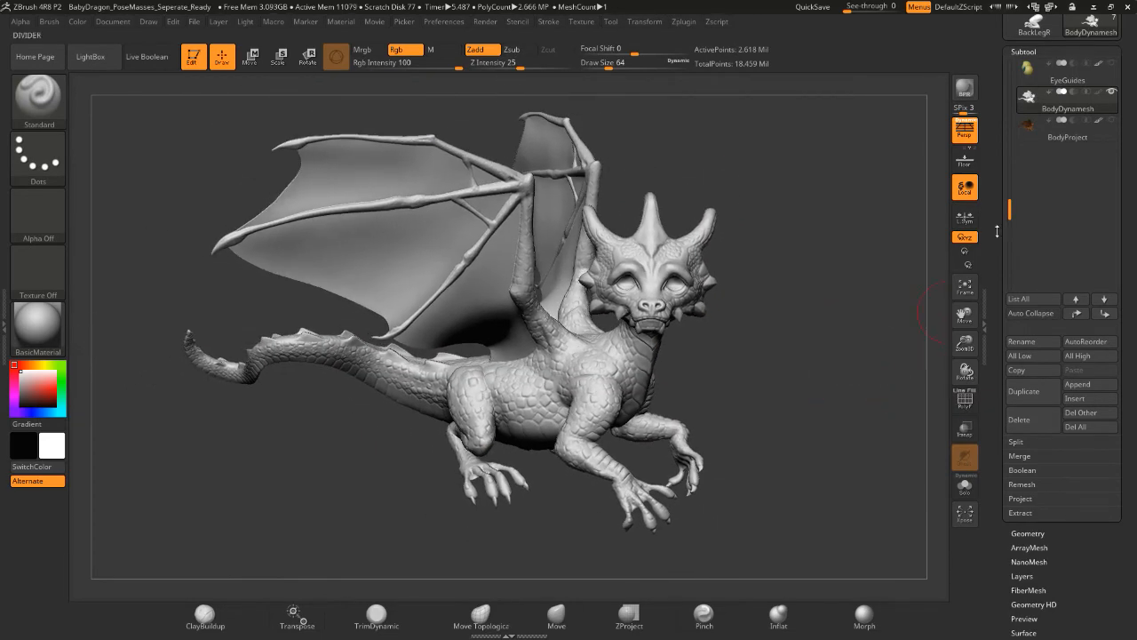
- Turn the polypaint display of BodyDynamesh back on, duplicate the subtool and place the copy above the original
left_click(1100, 93)
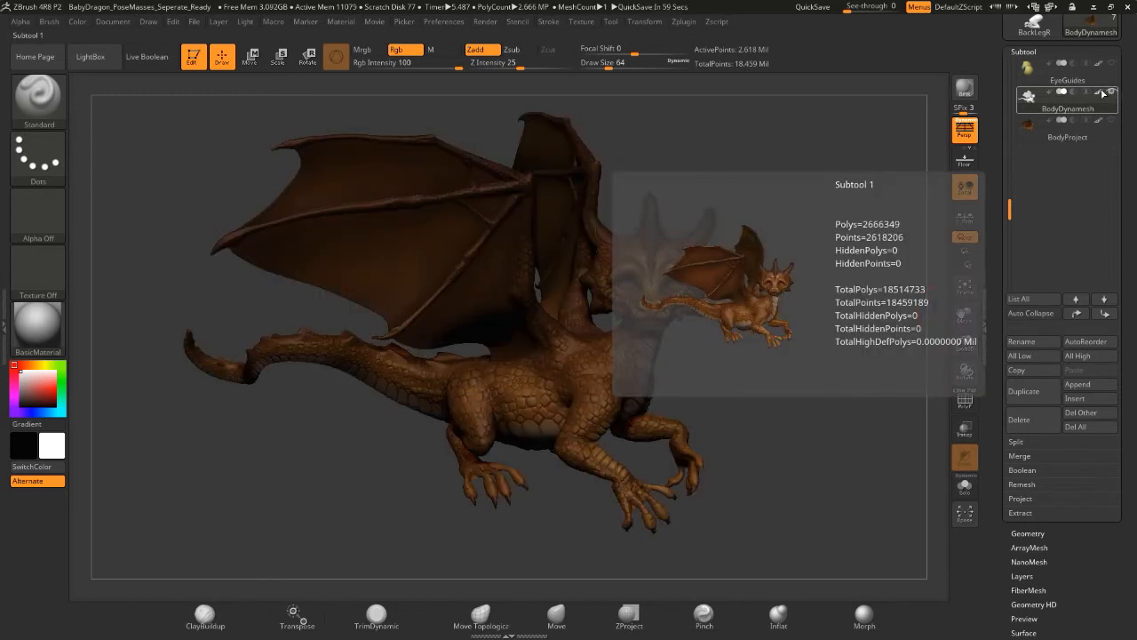
left_click(1030, 400)
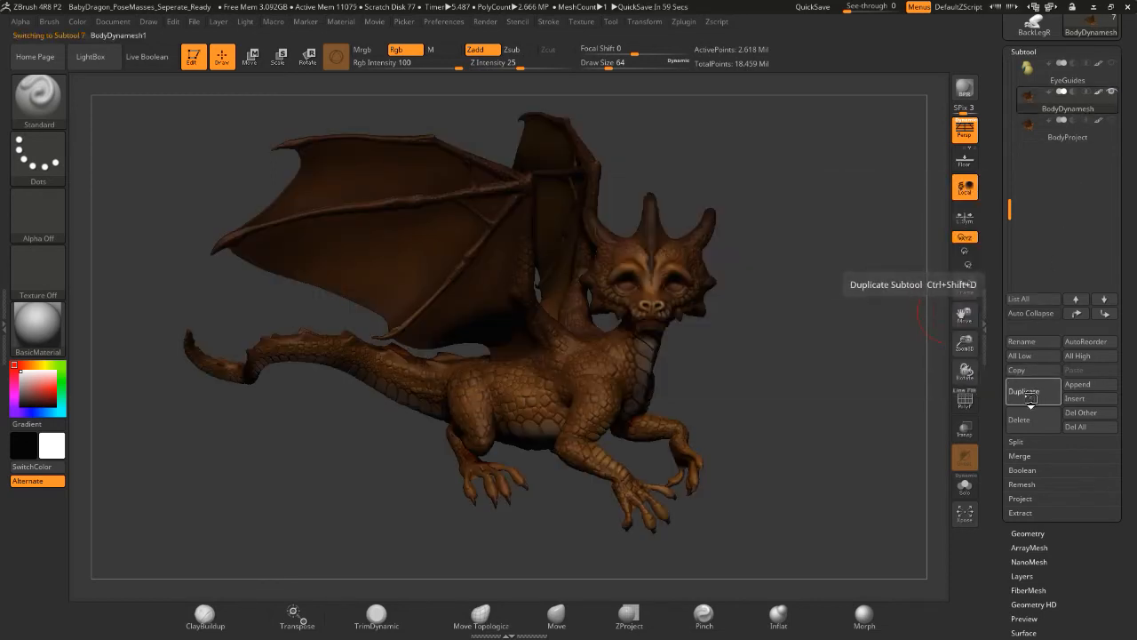
left_click(1076, 313)
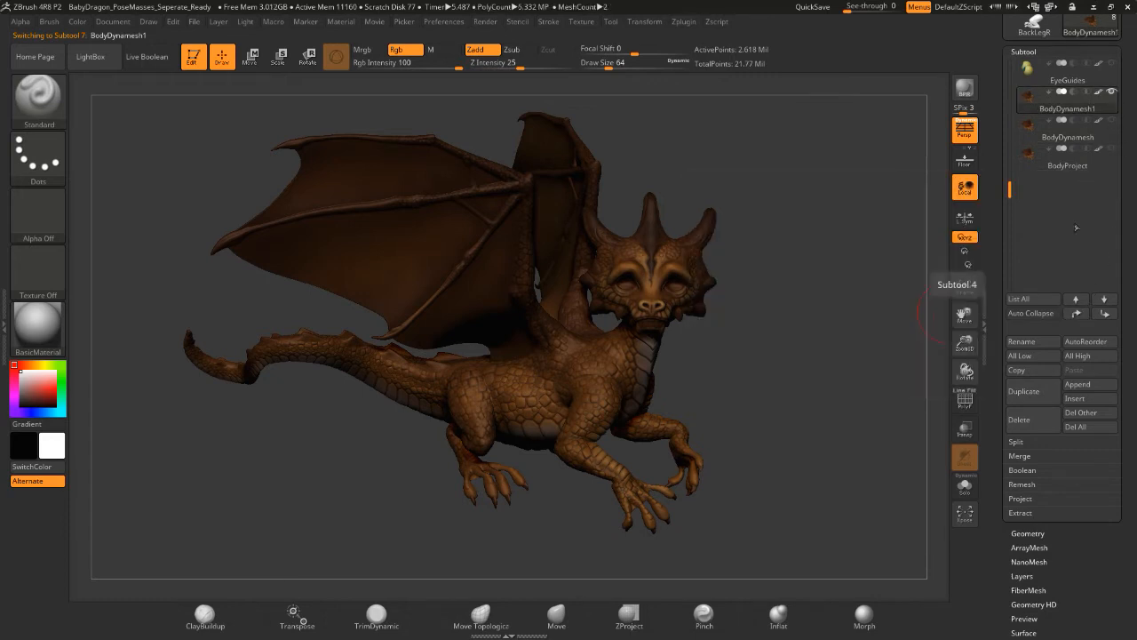
- Rename the duplicated subtool as BodyZRemesh
left_click(1021, 342)
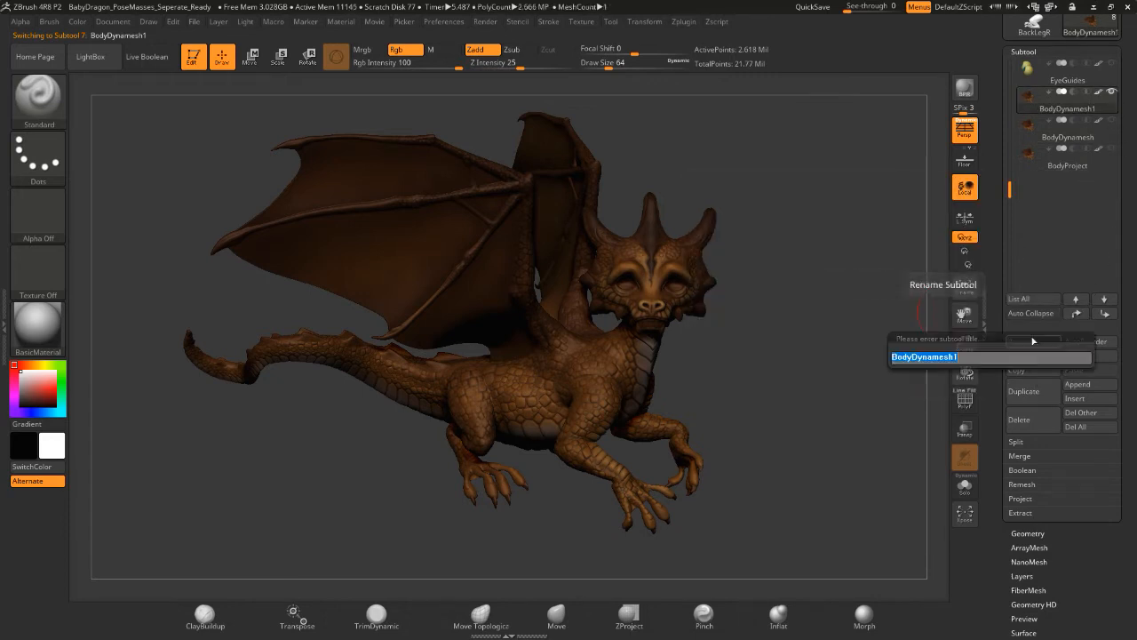
key("BackSpace")
key("BackSpace")
key("BackSpace")
key("BackSpace")
key("BackSpace")
type("ZRemesh")
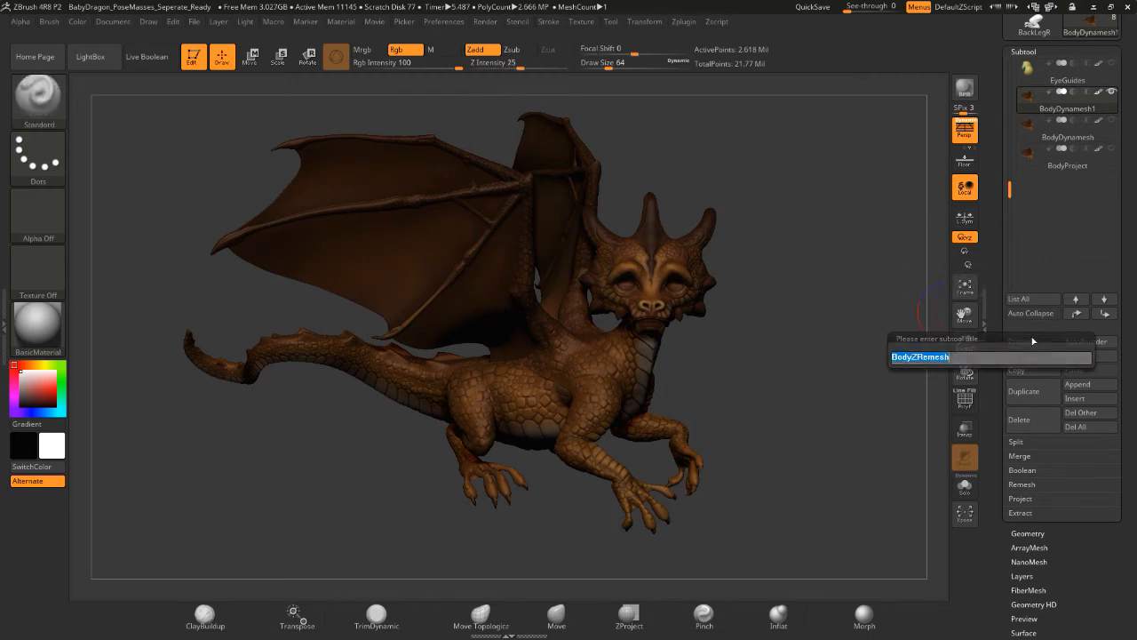
key("Return")
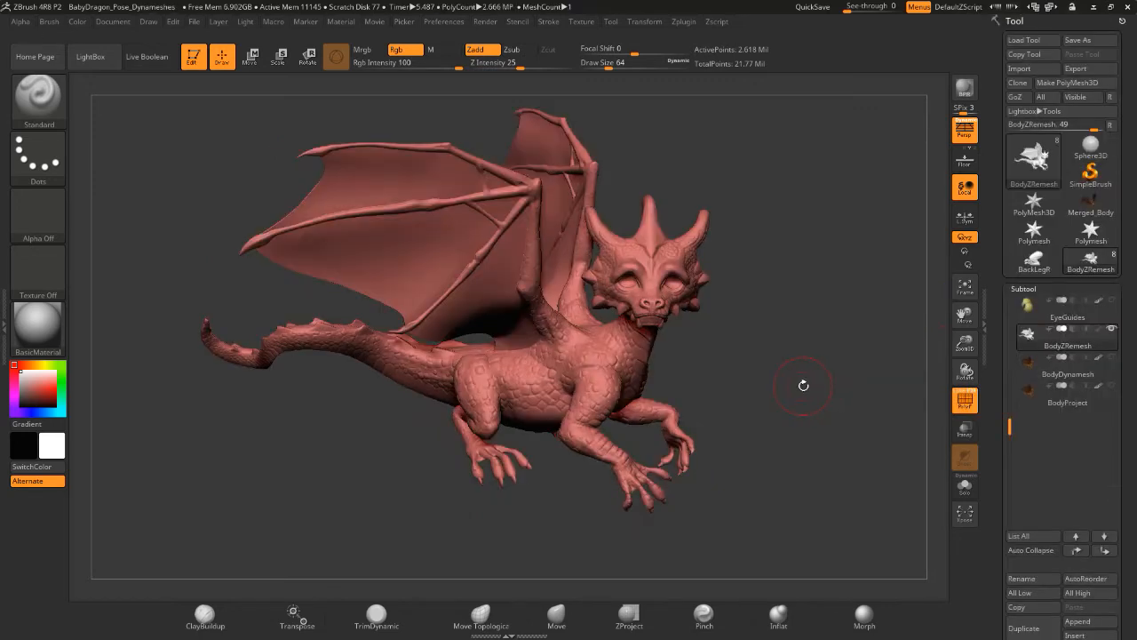
- Show the wireframe of BodyZRemesh and turn off its DynaMesh mode
mouse_move(803, 385)
left_mouse_down()
mouse_move(807, 415)
mouse_move(881, 399)
left_mouse_up()
left_click(962, 395)
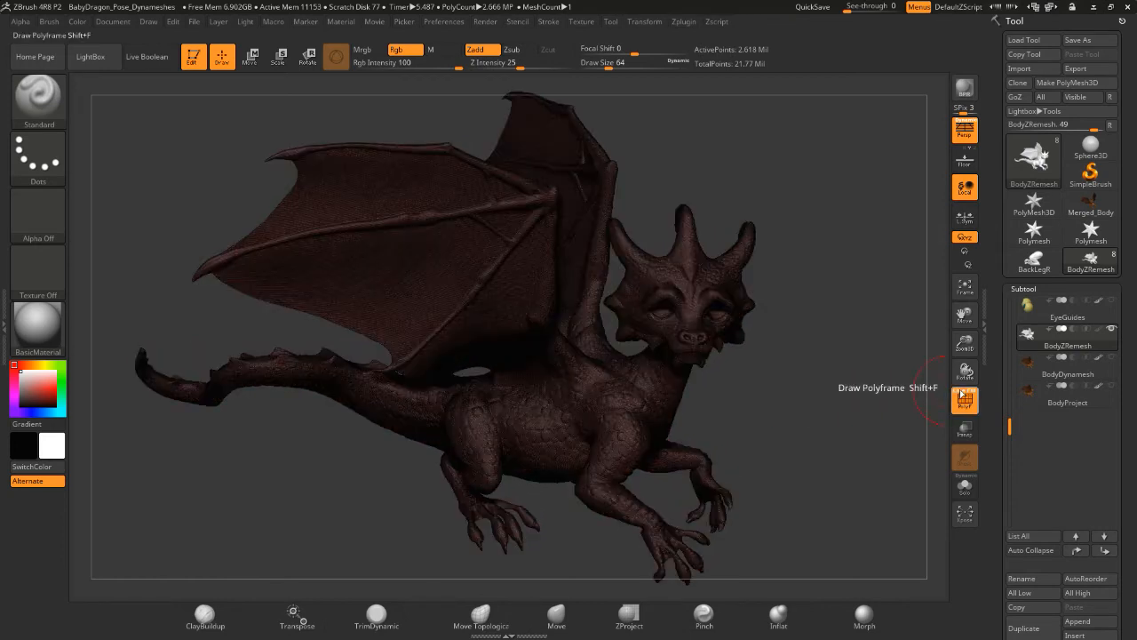
left_click_drag(994, 455, 996, 319)
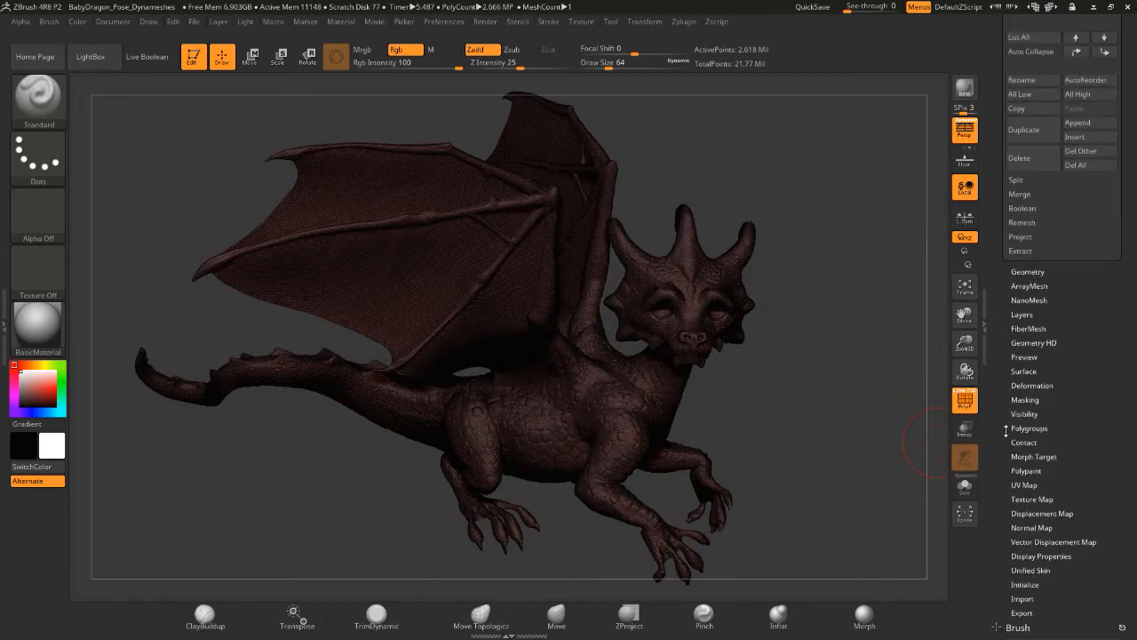
left_click(1028, 270)
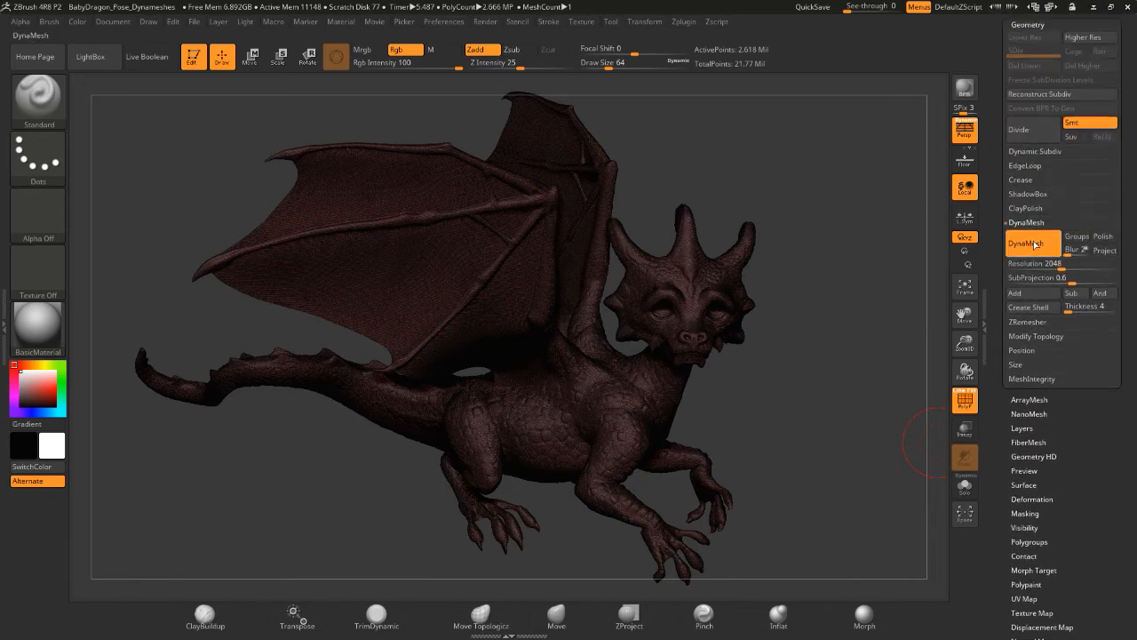
left_click(1029, 246)
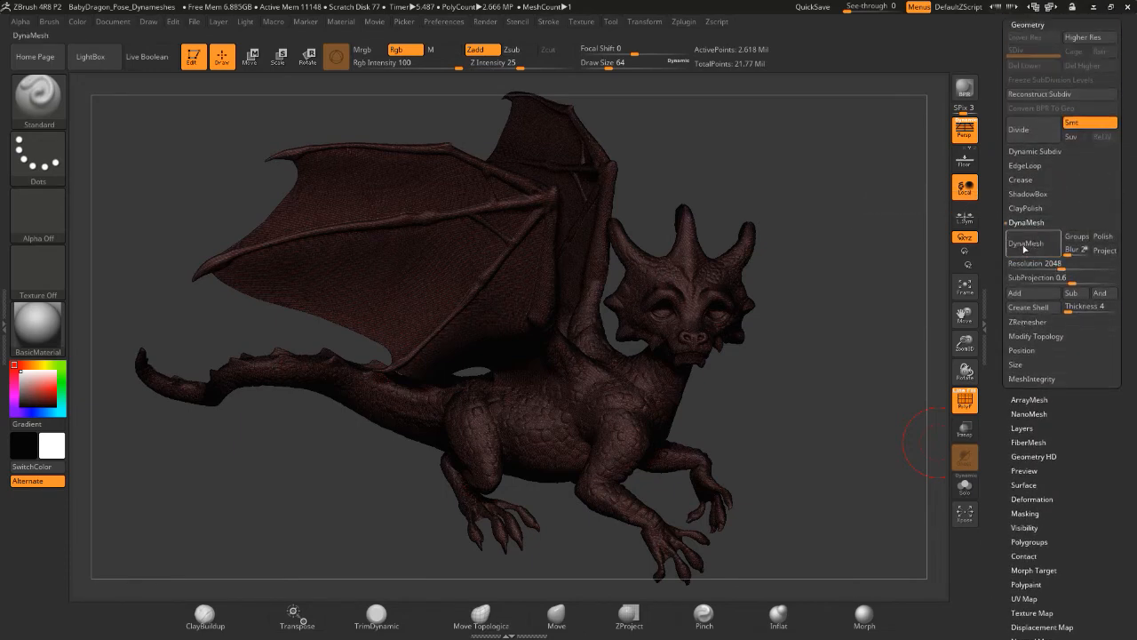
- ZRemesh the BodyZRemesh subtool with a target polygons count of 5
left_click(1027, 322)
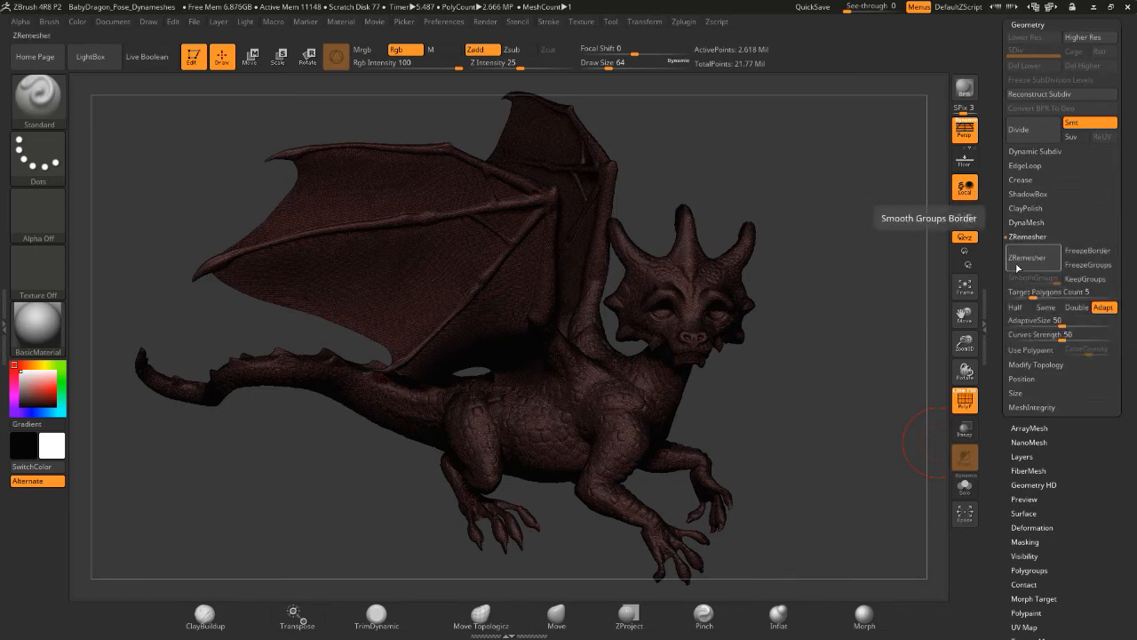
left_click_drag(1003, 280, 1003, 320)
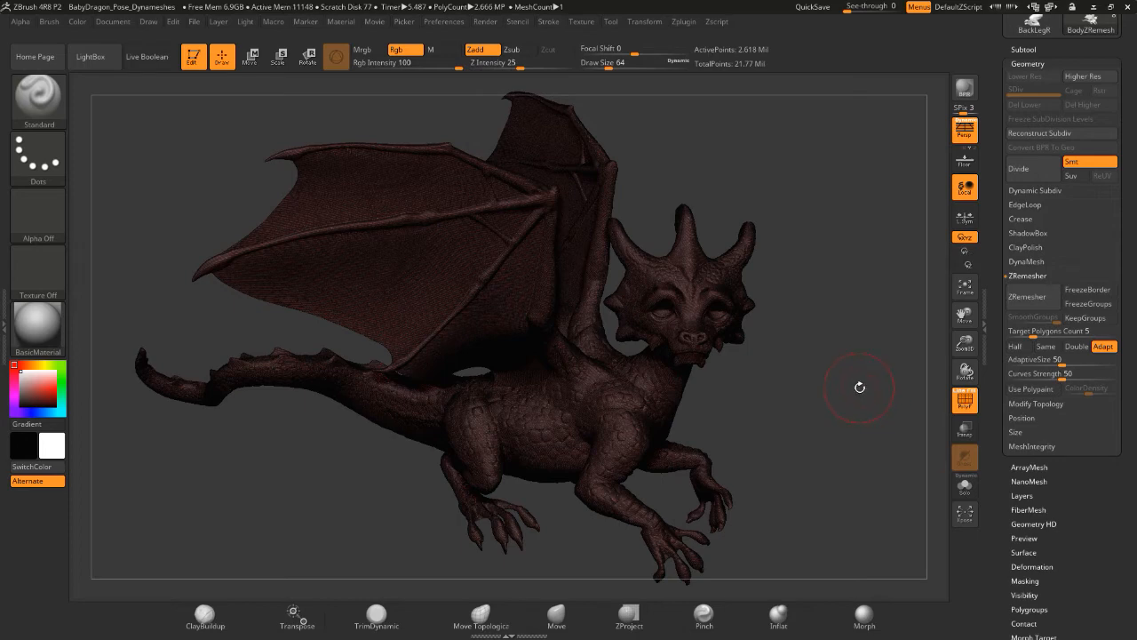
mouse_move(860, 387)
left_mouse_down()
mouse_move(848, 396)
mouse_move(851, 385)
left_mouse_up()
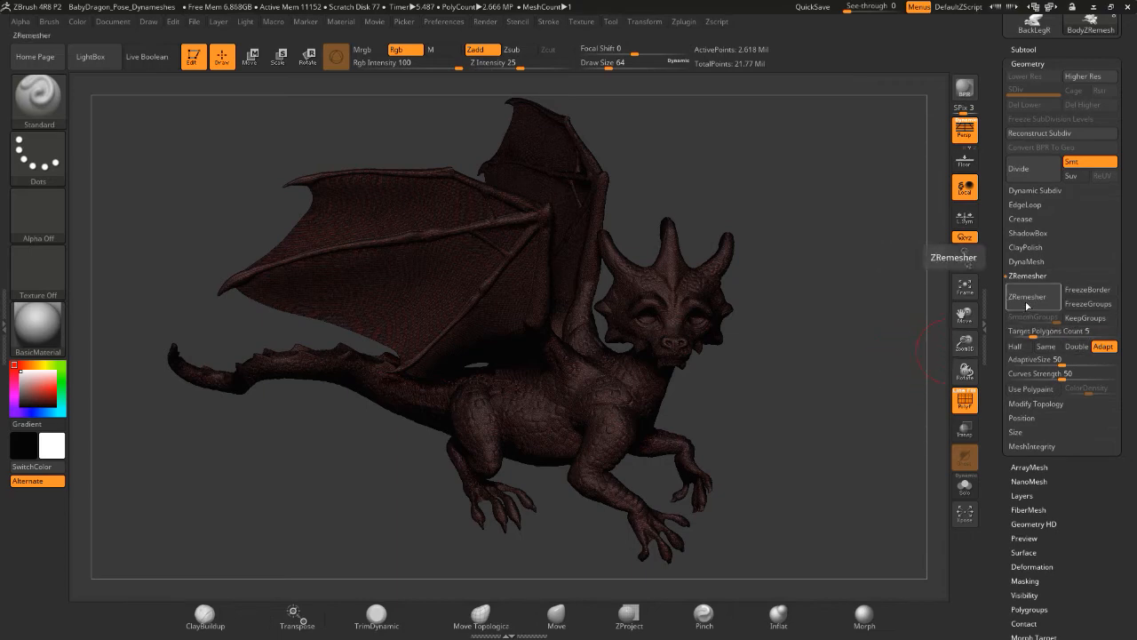
left_click(1027, 304)
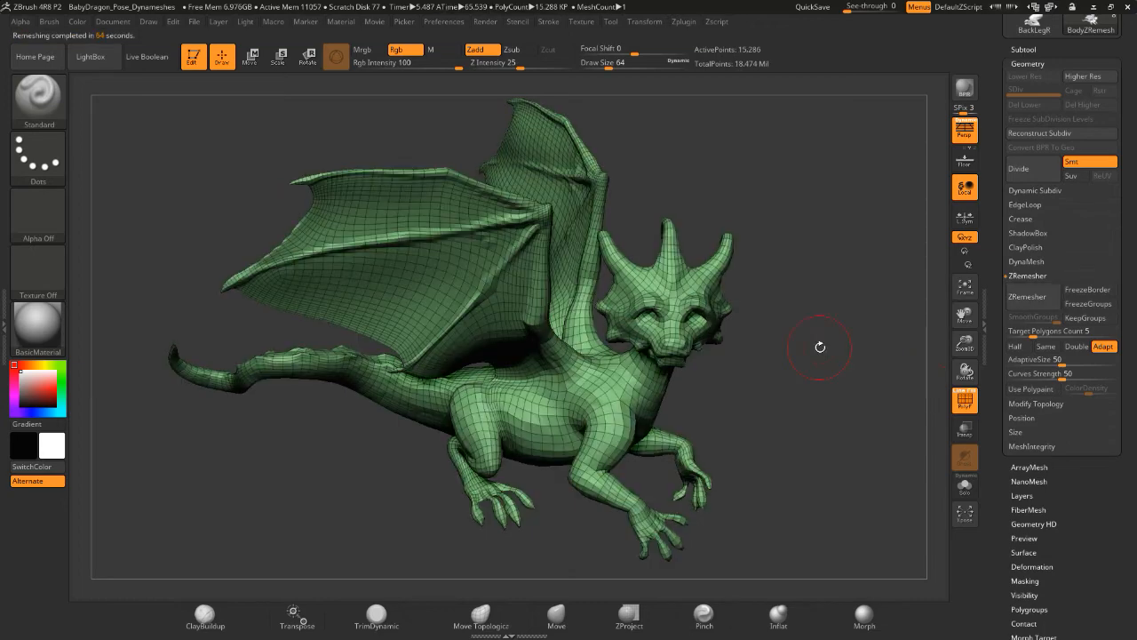
- Examine the remeshed topology around the dragon's head, wings and body, and check it against the other subtools
mouse_move(832, 419)
left_mouse_down()
mouse_move(831, 404)
mouse_move(840, 418)
left_mouse_up()
left_click_drag(840, 419, 786, 349)
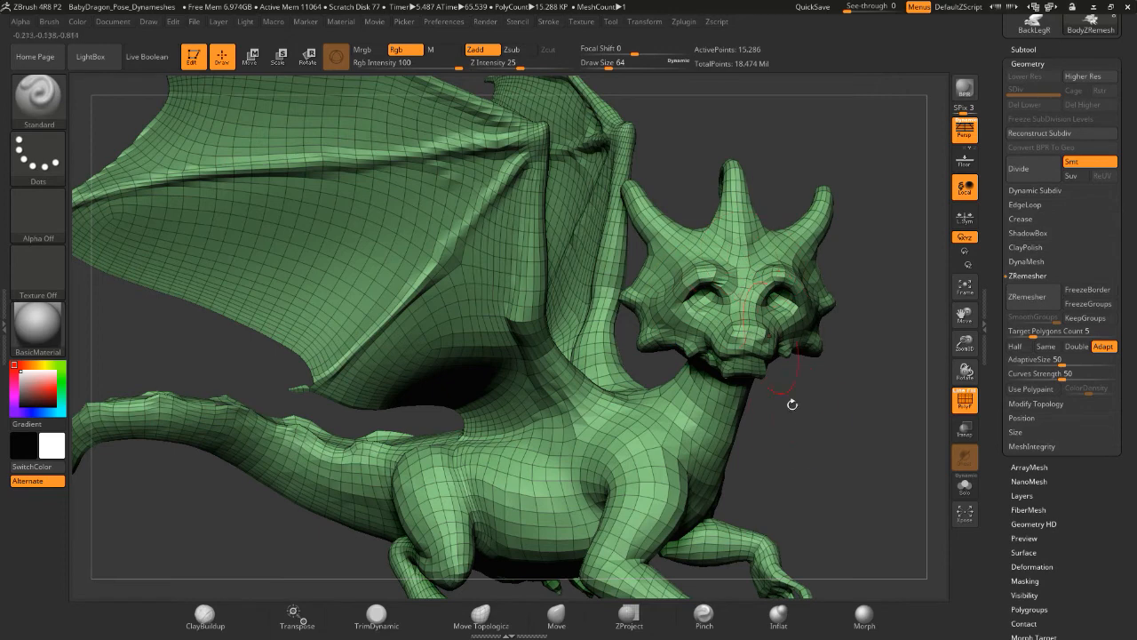
left_click_drag(807, 438, 806, 270, "alt")
left_click_drag(795, 391, 787, 424)
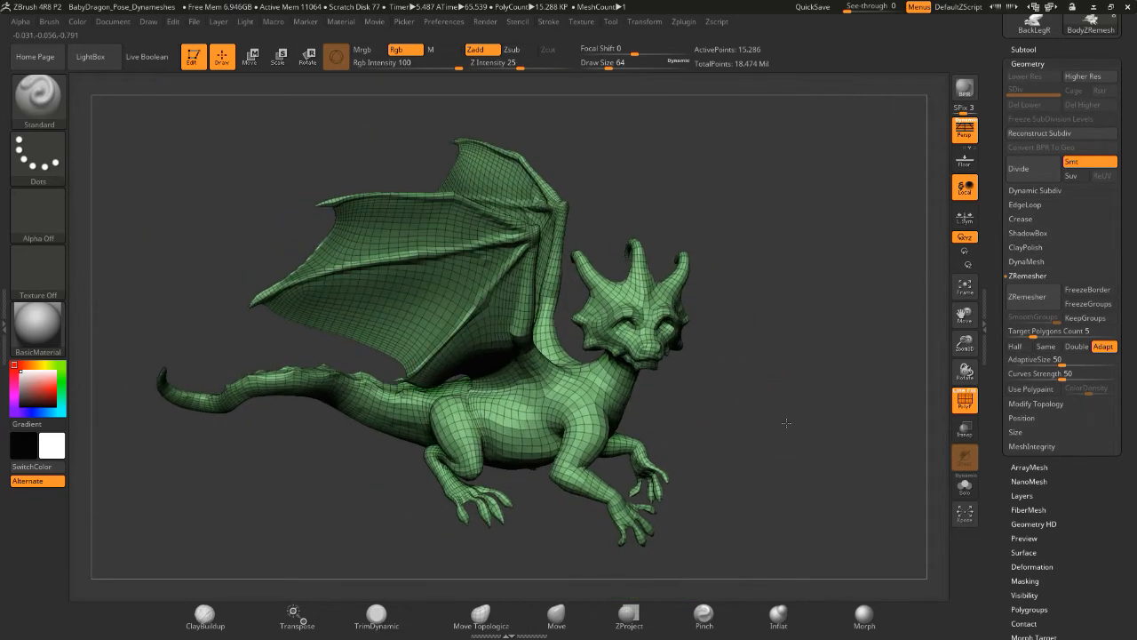
left_click(1023, 49)
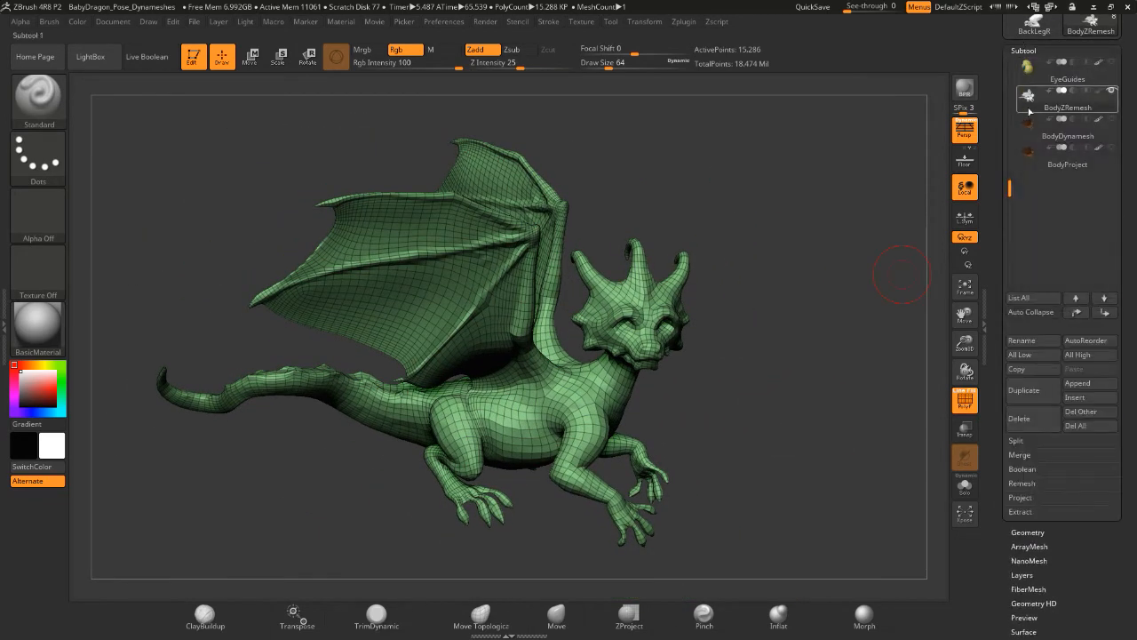
mouse_move(1030, 111)
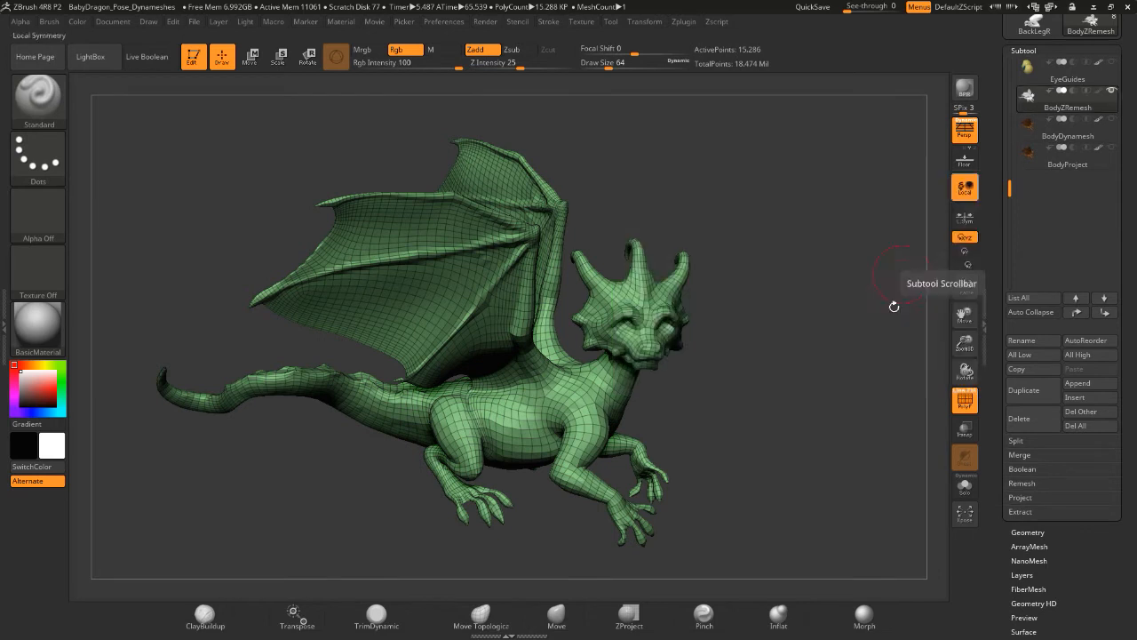
left_click_drag(845, 404, 842, 394)
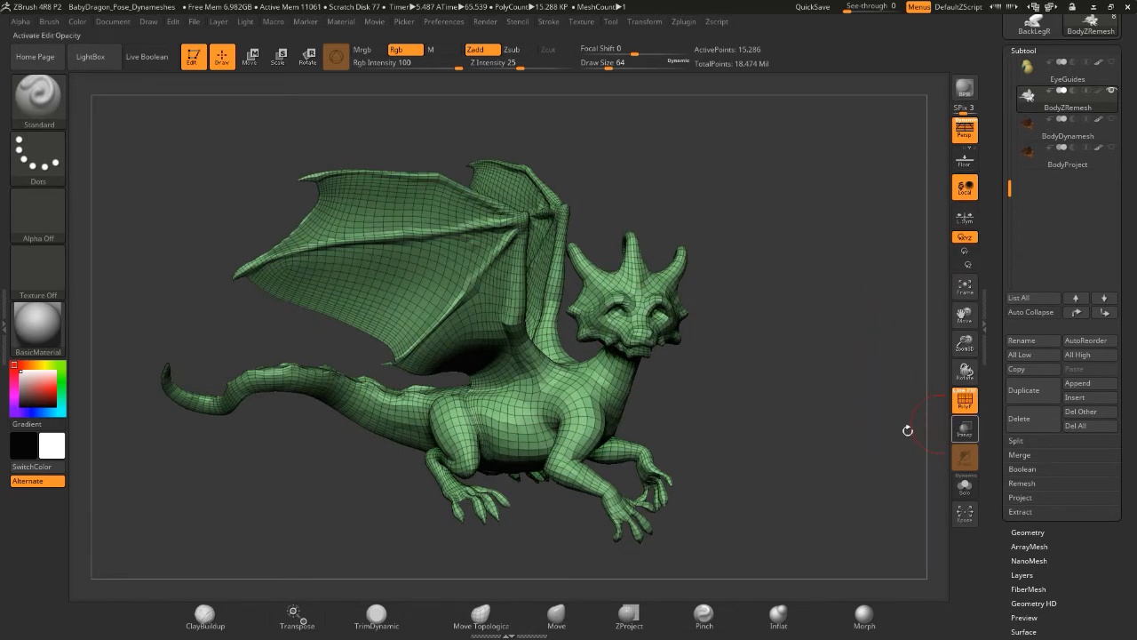
- Undo the ZRemesher pass on the BodyZRemesh subtool
scroll(995, 365, "down", 3)
left_click_drag(995, 364, 996, 345)
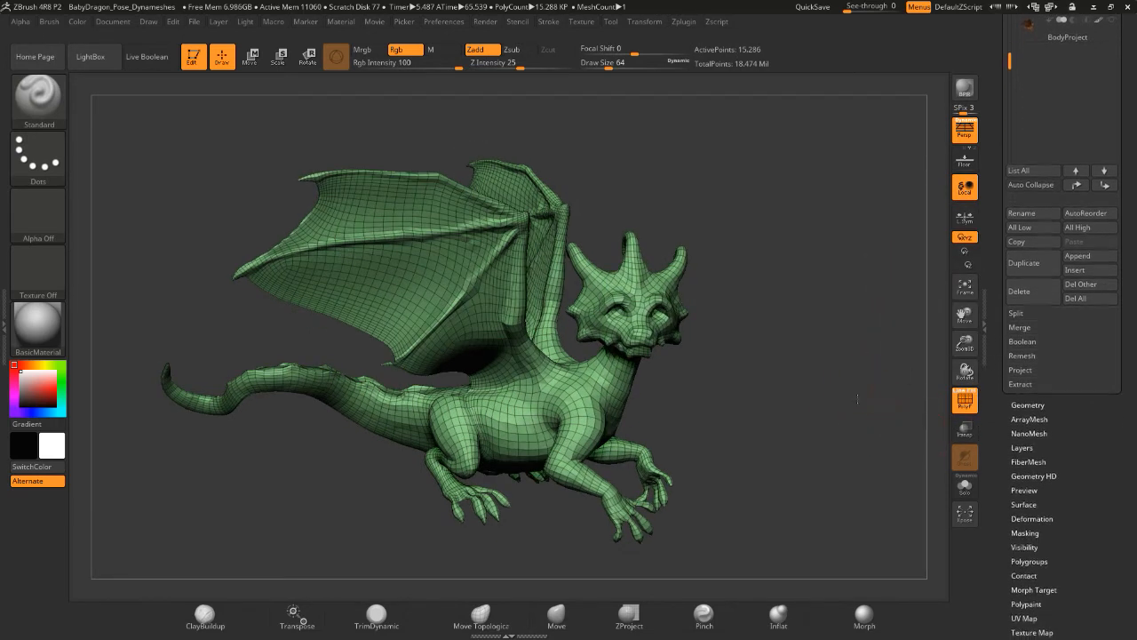
left_click_drag(859, 373, 854, 399)
left_click_drag(1000, 421, 995, 443)
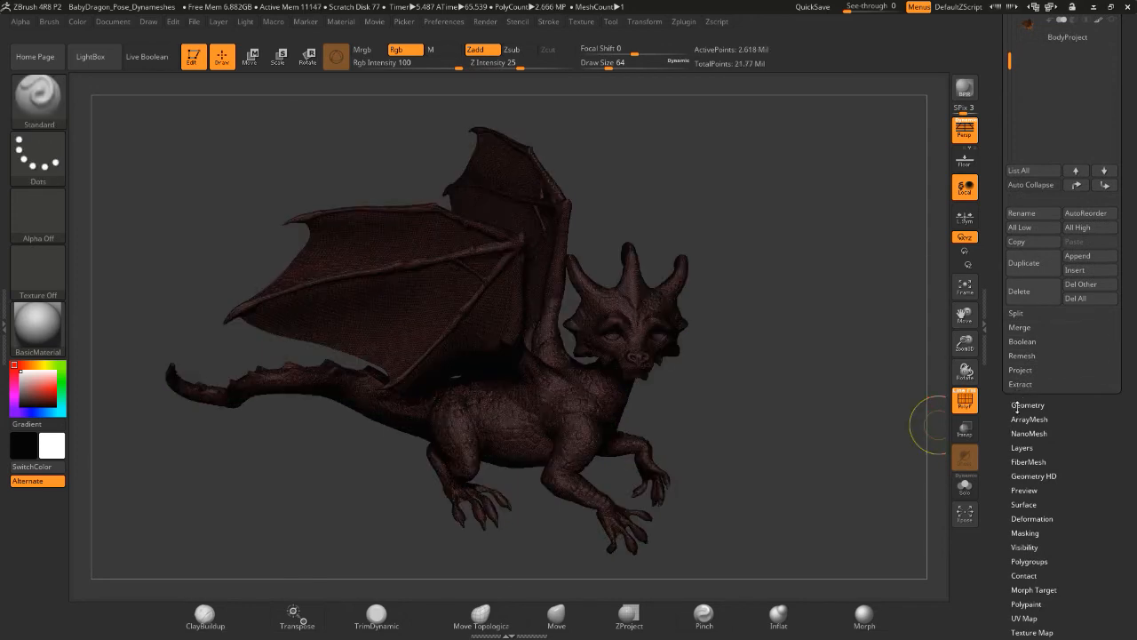
- Set the target polygons count to 10 and ZRemesh the BodyZRemesh subtool
left_click(1015, 406)
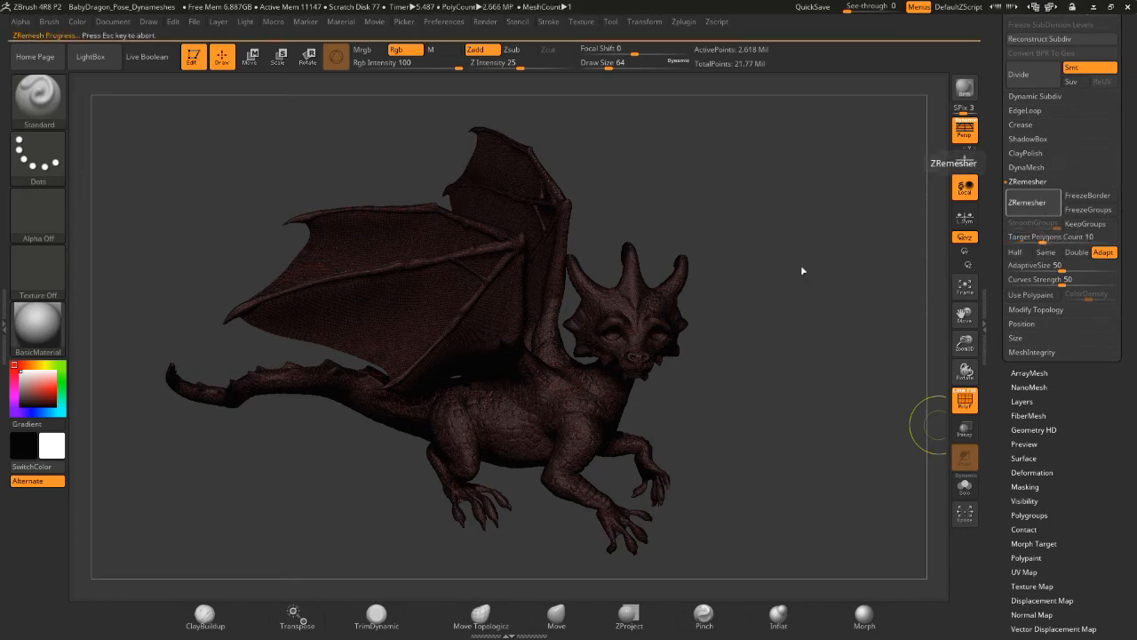
left_click_drag(812, 312, 834, 443)
left_click_drag(731, 502, 813, 439)
- Divide the BodyZRemesh mesh twice to reach three subdivision levels, and view the smoothed dragon
left_click_drag(993, 153, 1001, 230)
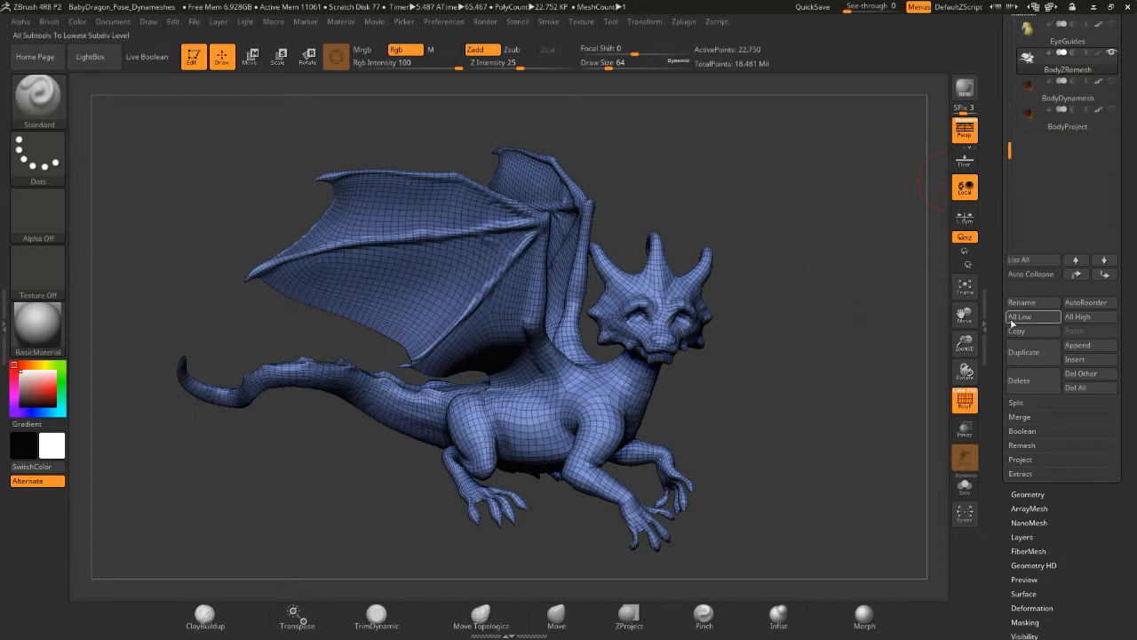
left_click_drag(1000, 336, 1007, 309)
left_click(1022, 415)
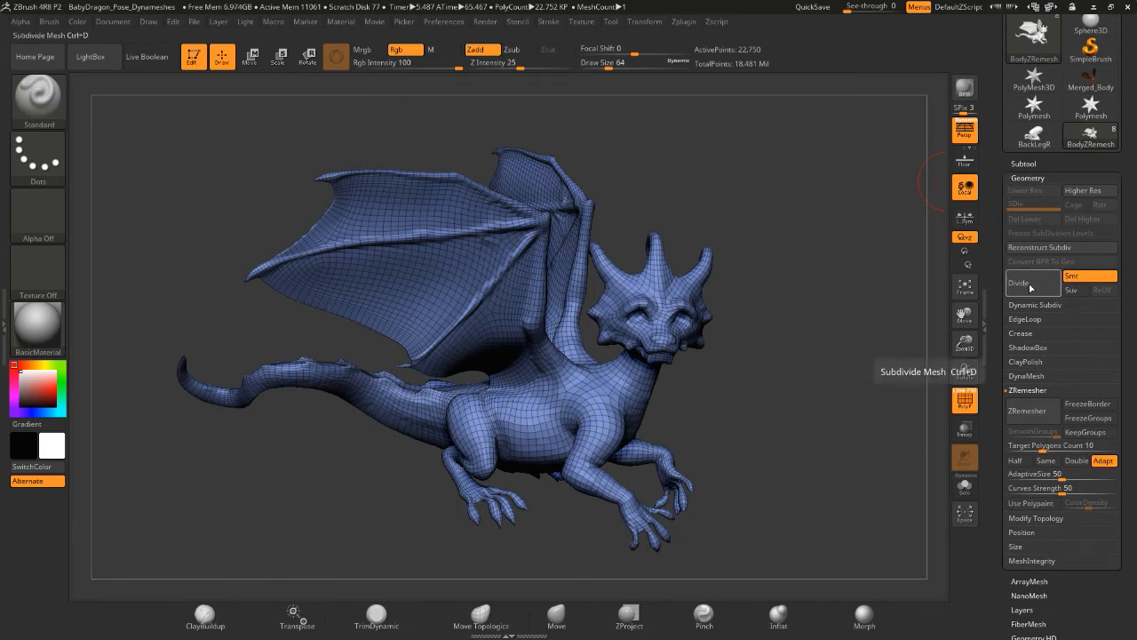
left_click(1030, 284)
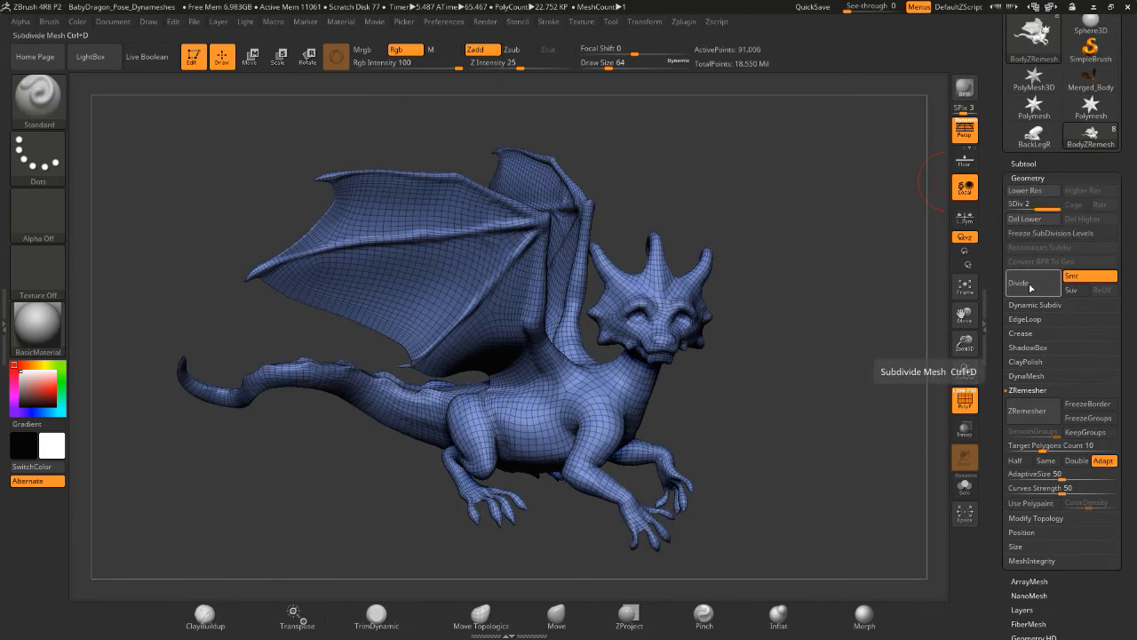
left_click(1030, 284)
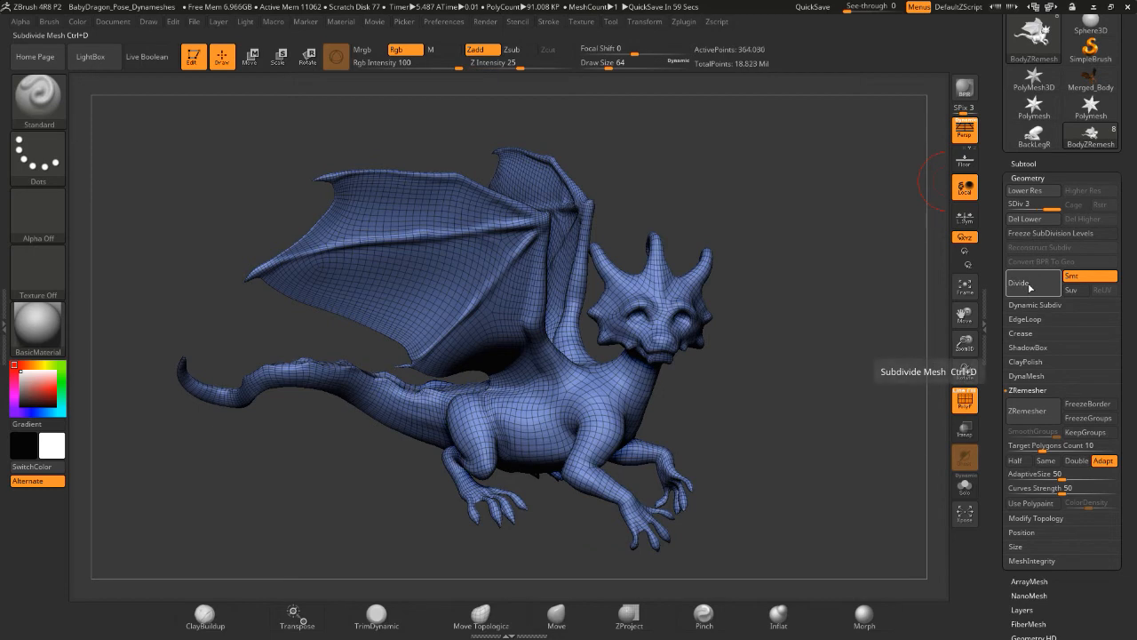
left_click(965, 400)
left_click_drag(853, 405, 849, 436)
left_click_drag(915, 404, 905, 341, "alt")
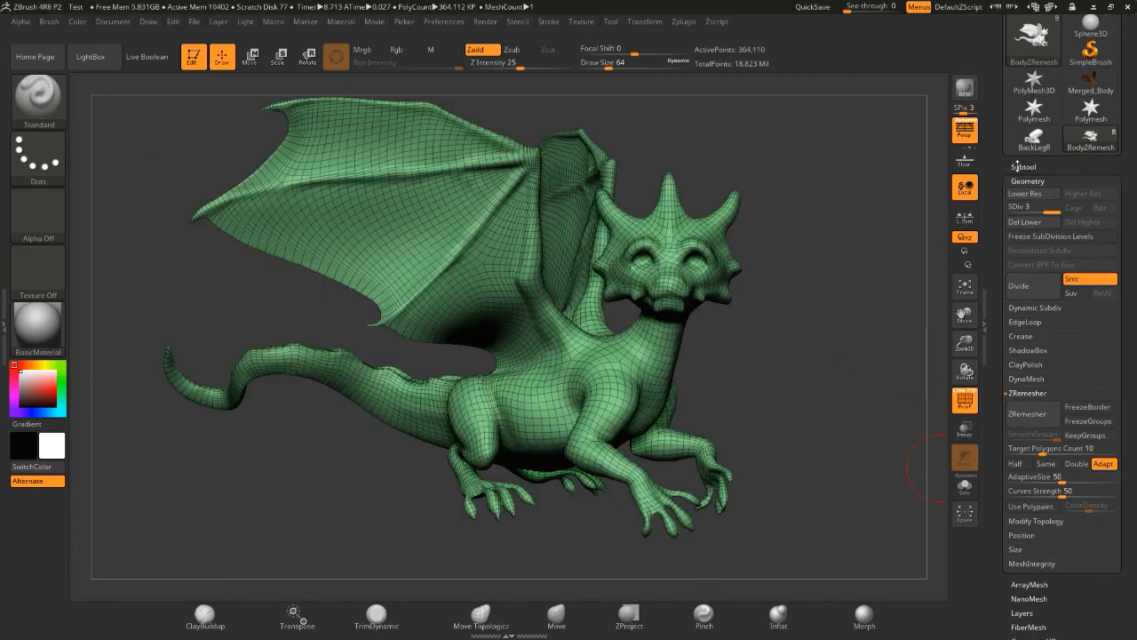
- Switch to the BodyDynamesh subtool, hide BodyZRemesh, and view the painted dragon without its wireframe
left_click(1019, 165)
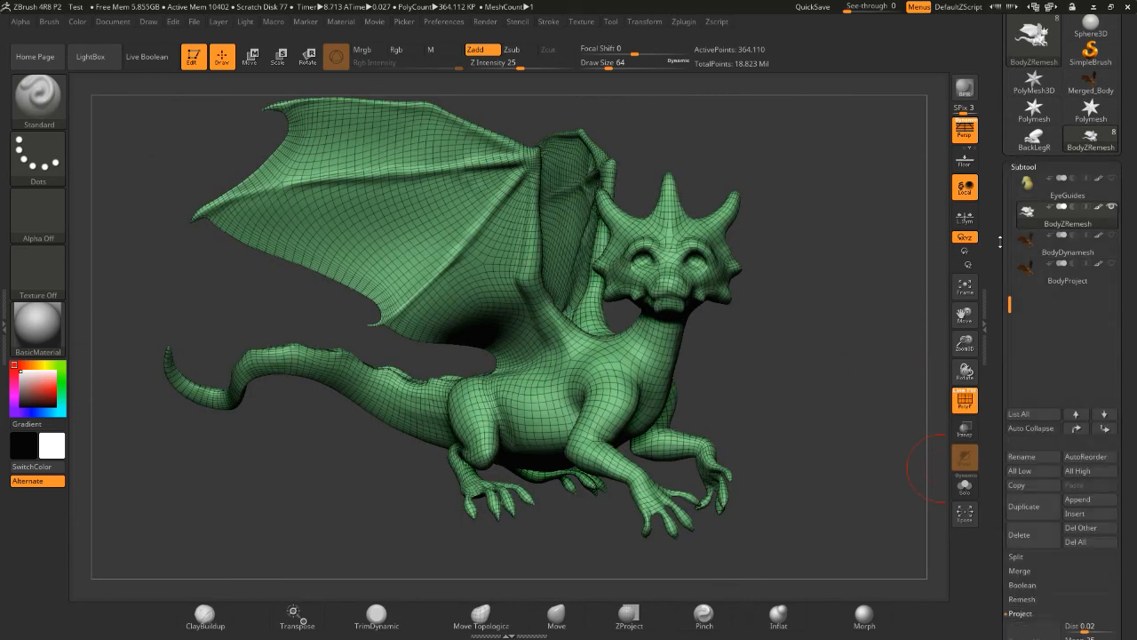
left_click(1097, 254)
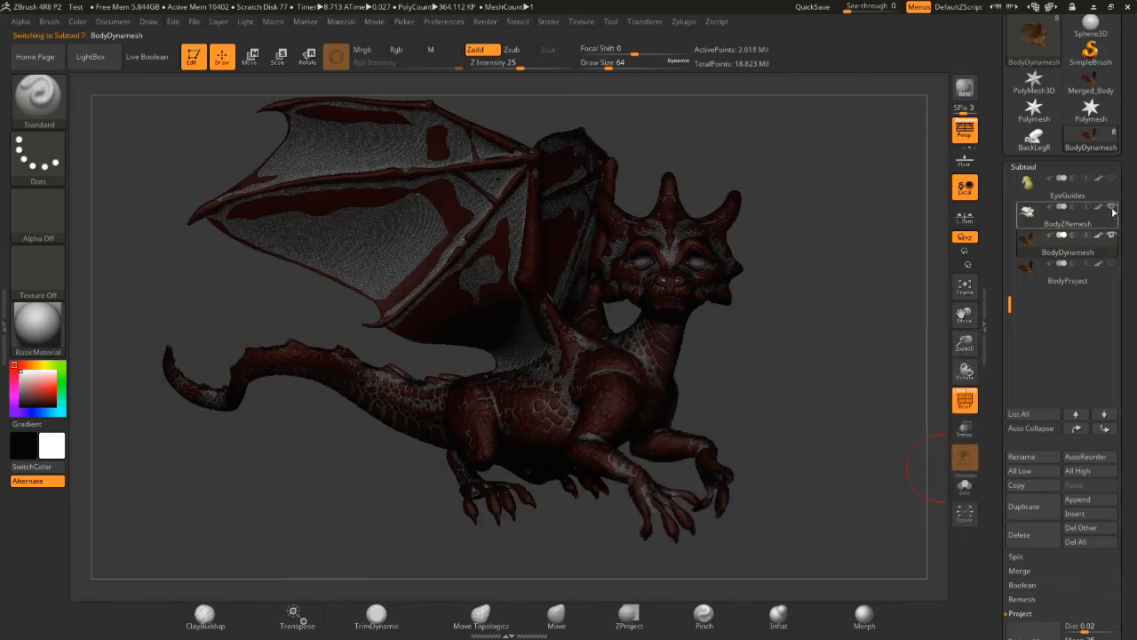
left_click(959, 392)
left_click_drag(863, 366, 879, 403)
left_click(971, 408)
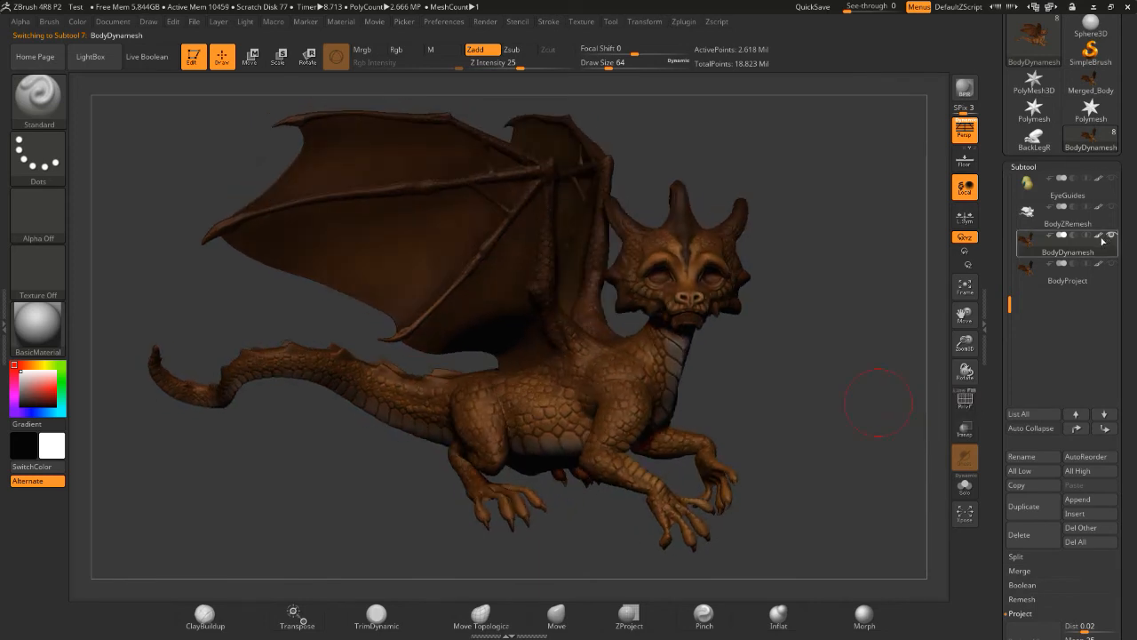
- Enable transparency, select the BodyZRemesh subtool and show it together with BodyDynamesh
left_click(965, 433)
mouse_move(1071, 233)
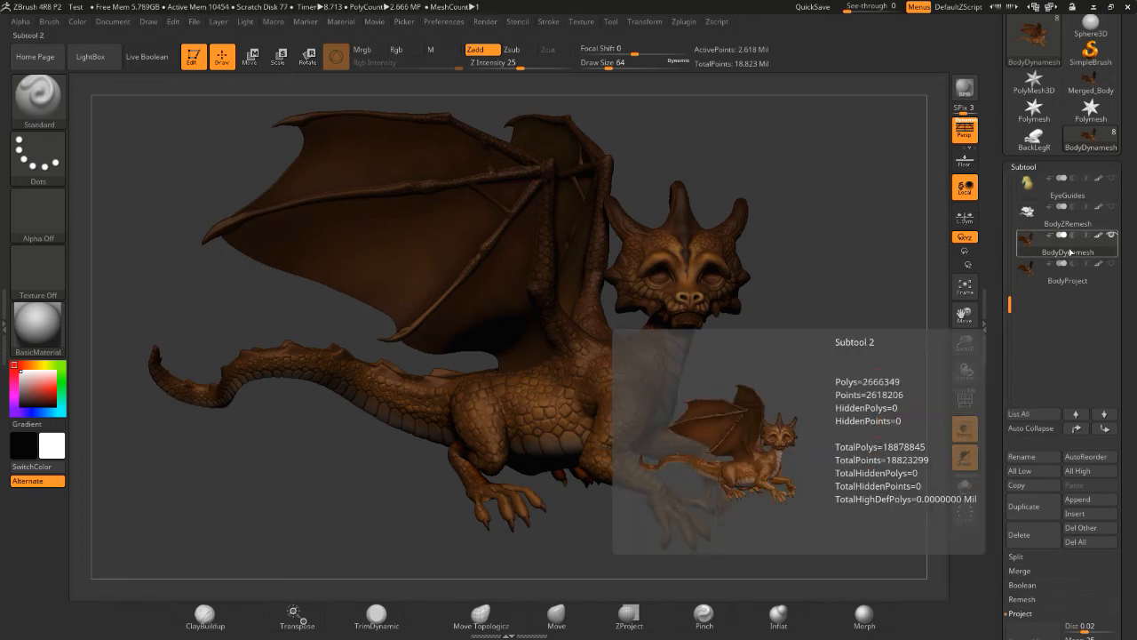
mouse_move(1051, 215)
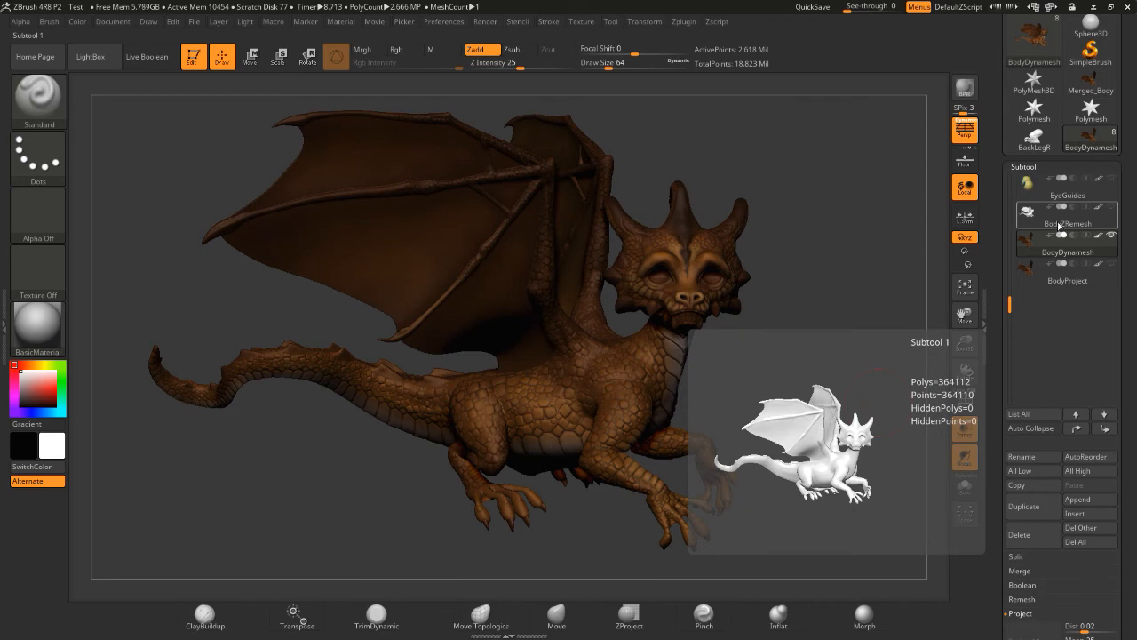
left_click(1062, 222)
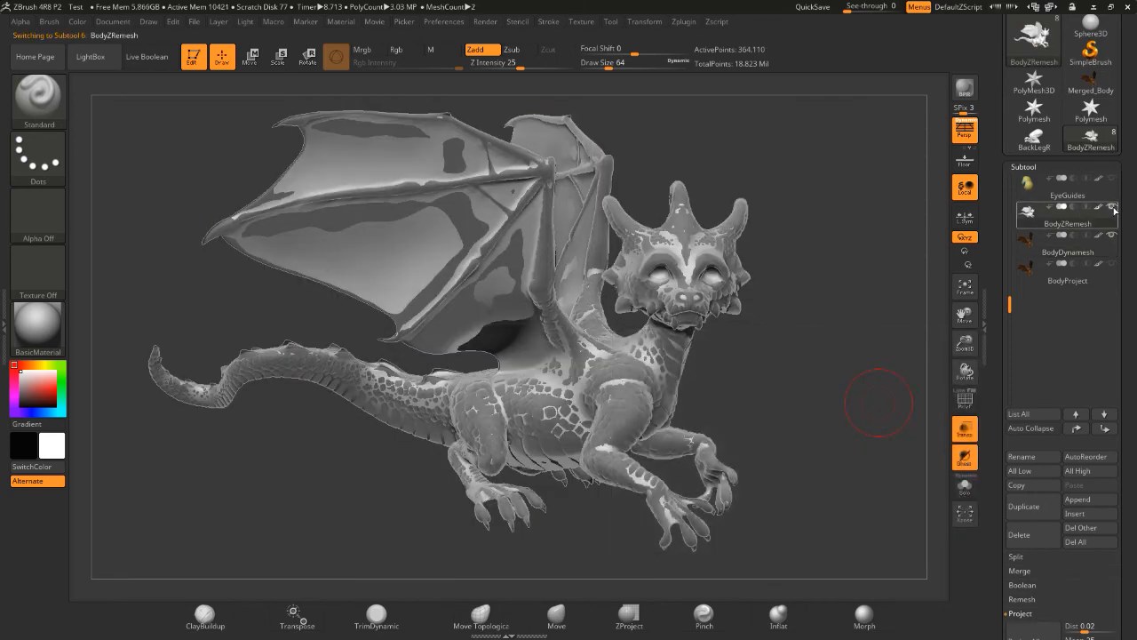
- Project all detail and colour from BodyDynamesh onto the BodyZRemesh subtool, leaving only BodyZRemesh visible
scroll(1022, 427, "down", 5)
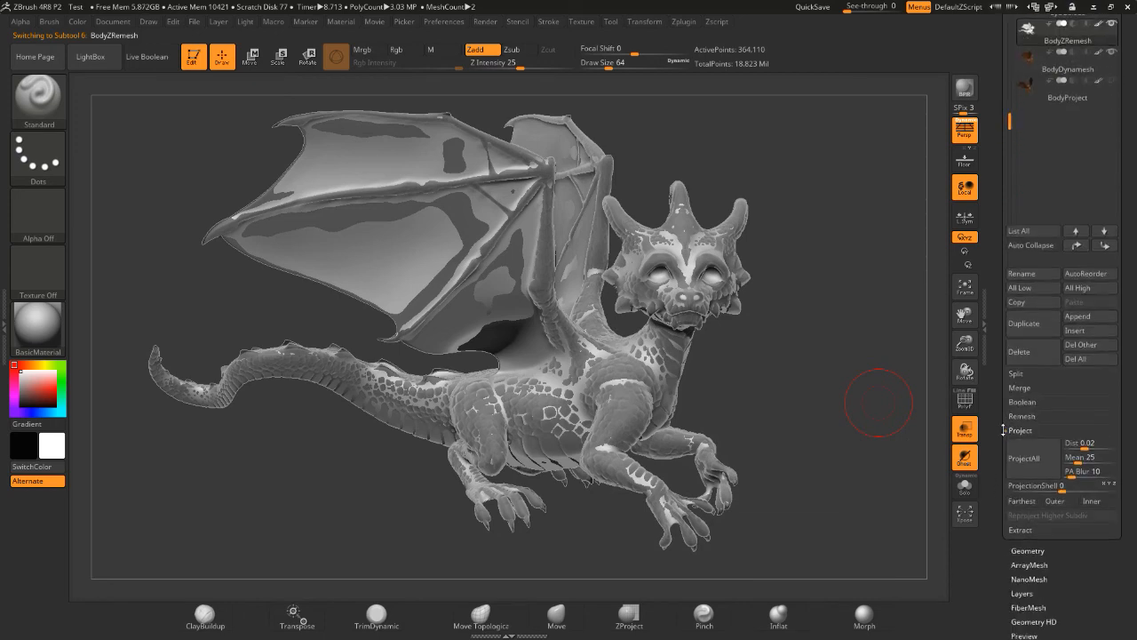
left_click(1039, 439)
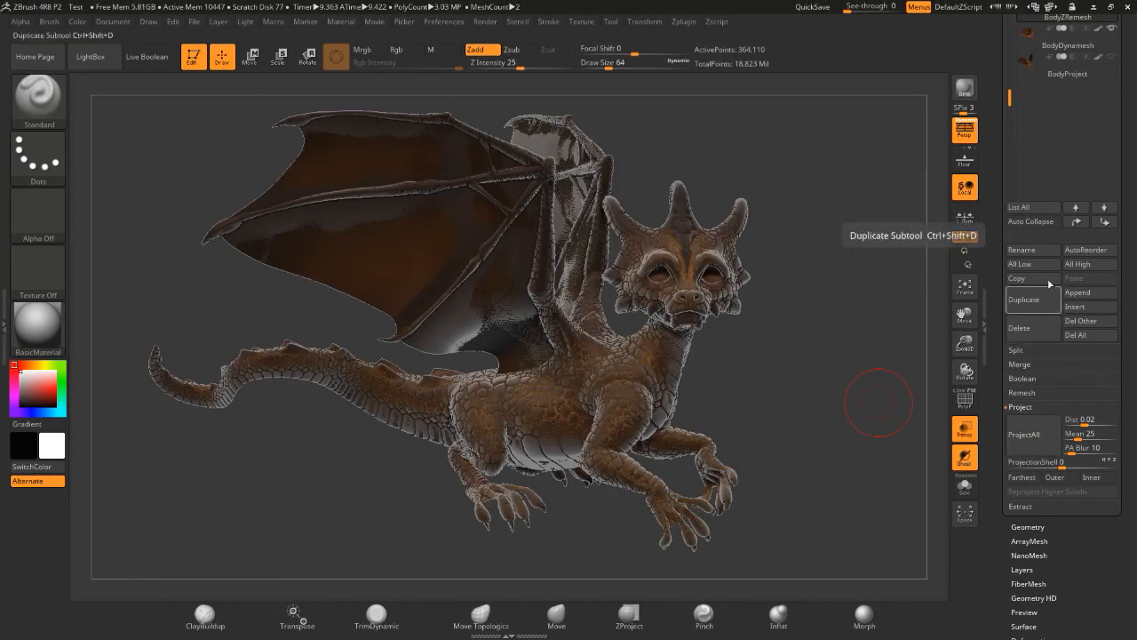
left_click_drag(999, 230, 998, 249)
left_click_drag(998, 249, 998, 351)
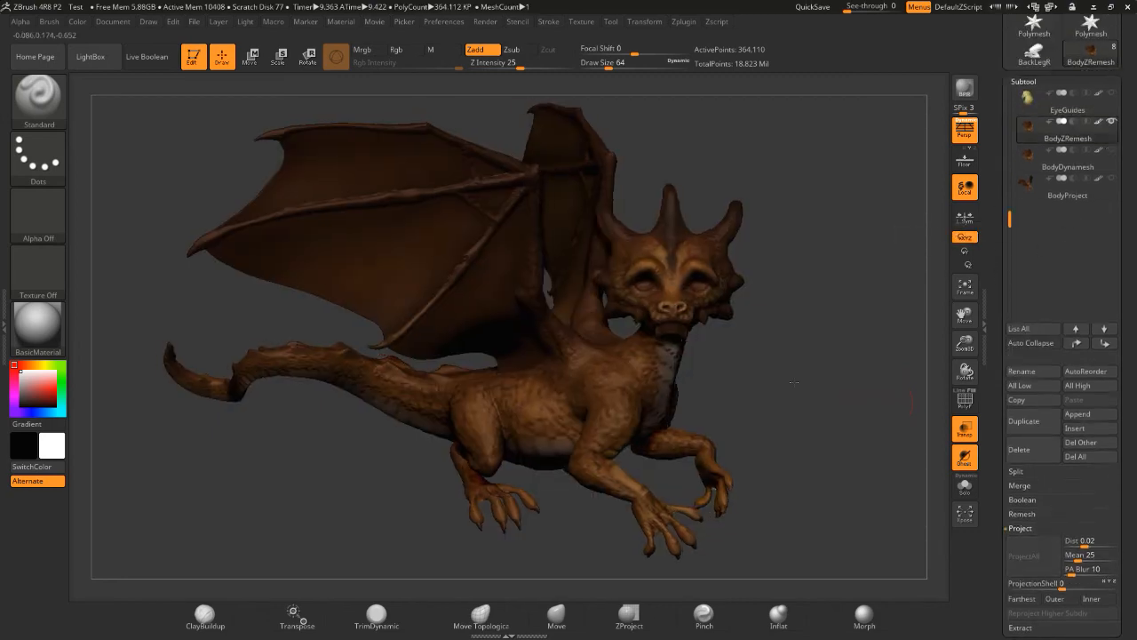
- Inspect the projected BodyZRemesh with and without its wireframe, stepping down two subdivision levels and back up
left_click_drag(842, 392, 935, 417)
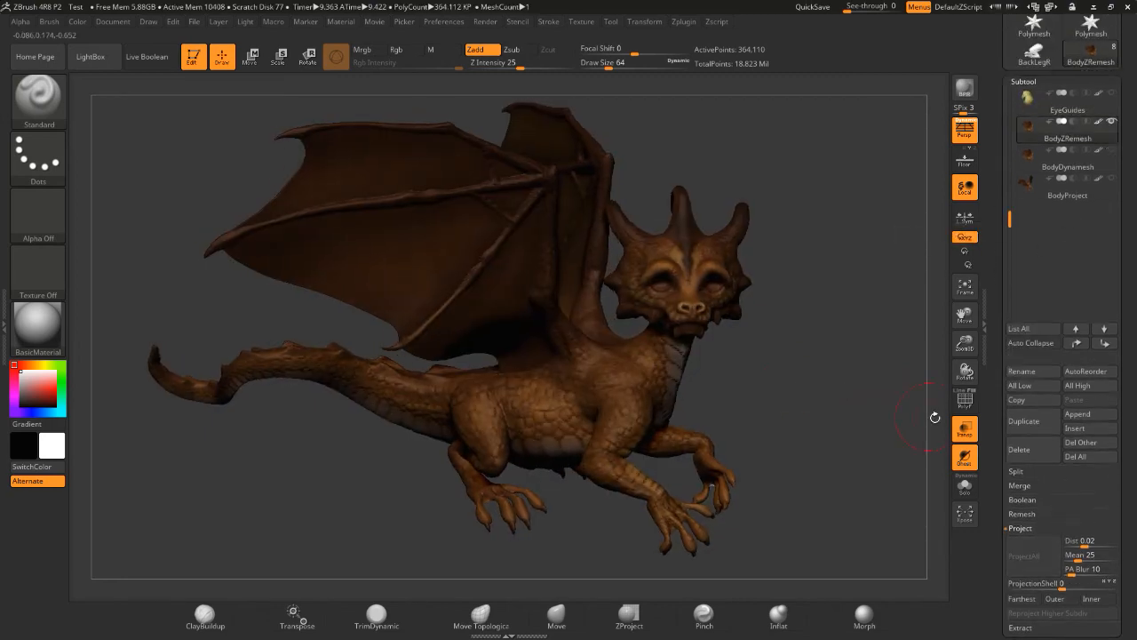
left_click(961, 401)
left_click_drag(845, 362, 603, 442, "alt")
left_click(957, 400)
left_click_drag(759, 426, 706, 392, "alt")
key("shift+d")
key("shift+d")
key("d")
key("d")
left_click_drag(801, 369, 801, 400)
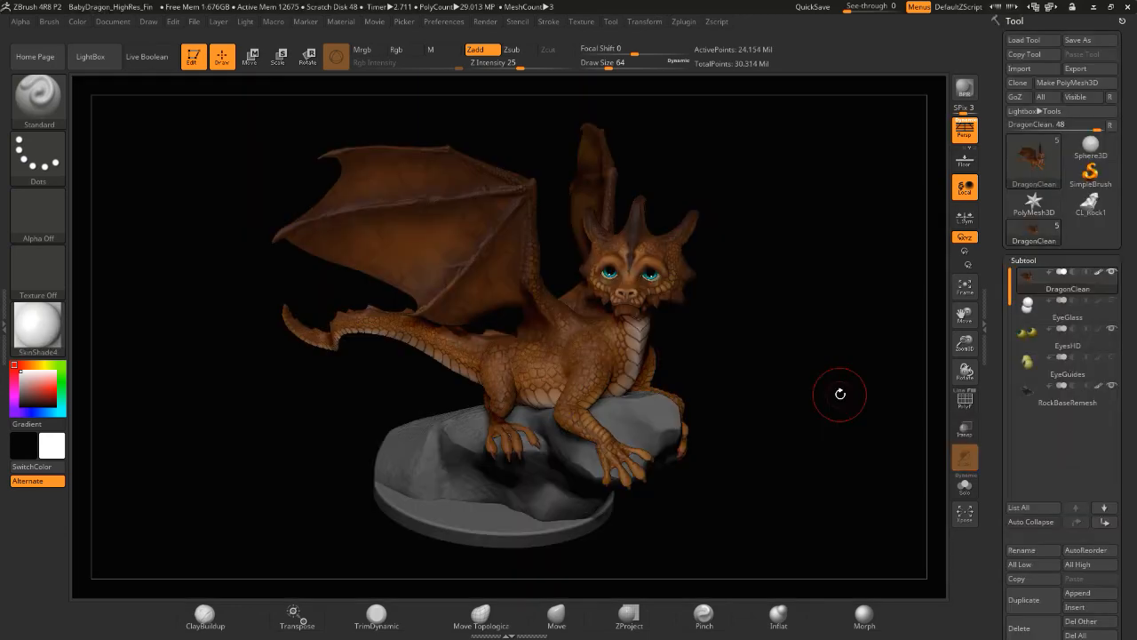
- Examine the finished DragonClean model on its rock base up close and display its wireframe
left_click_drag(827, 358, 647, 386)
left_click_drag(818, 303, 876, 403)
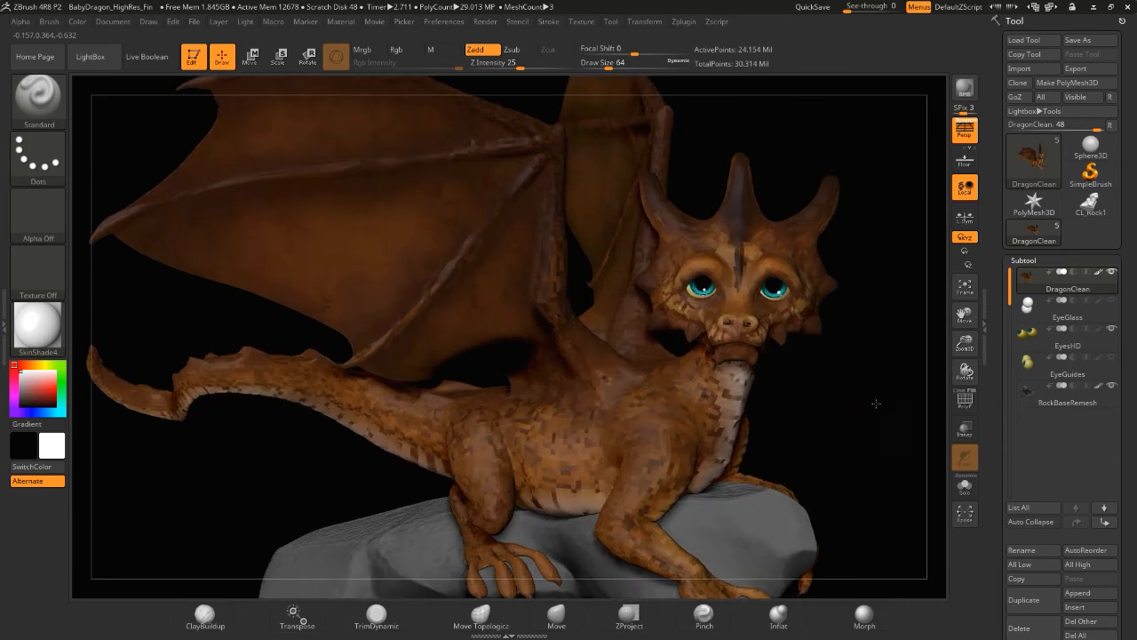
left_click(964, 399)
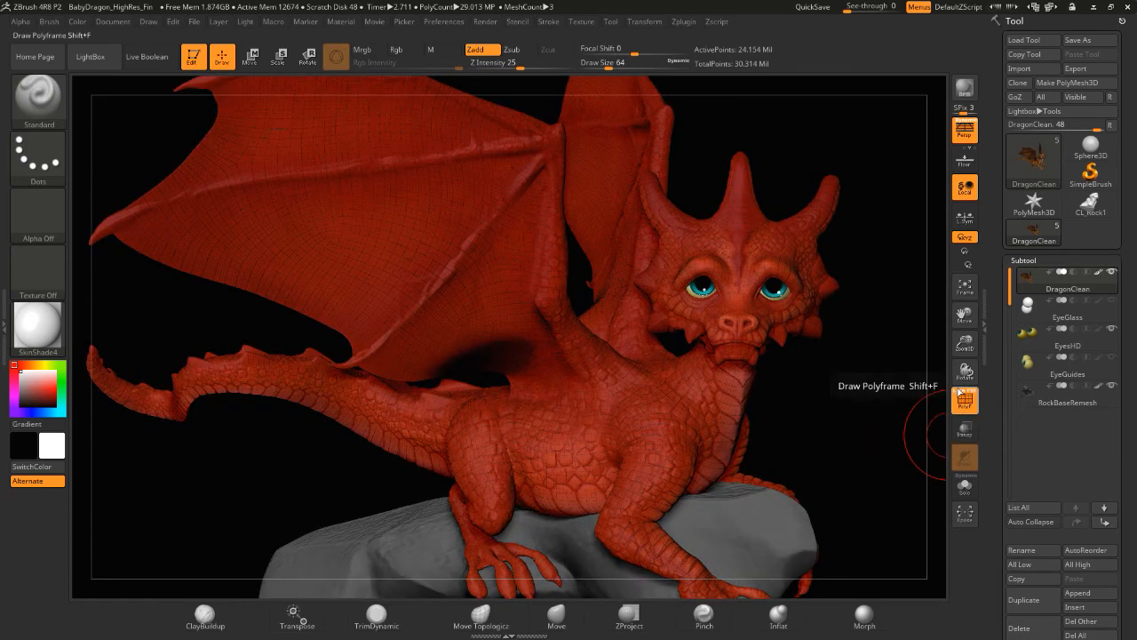
key("shift")
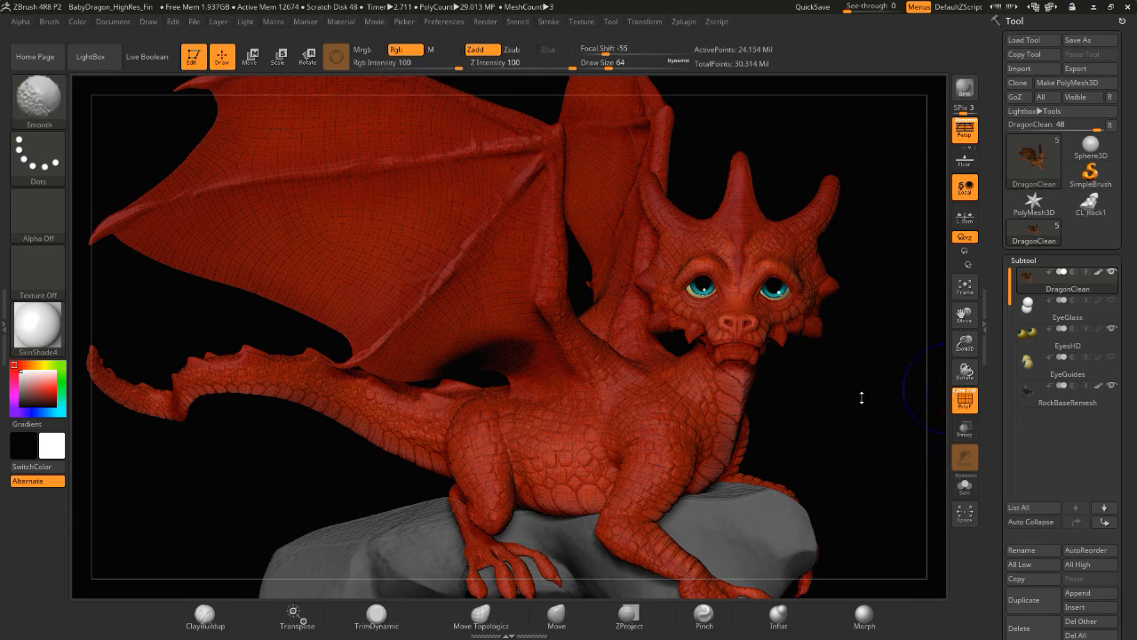
- Lower the DragonClean subtool by five subdivision levels and view its base topology across the whole figure
key("shift+d")
key("shift+d")
key("shift+d")
key("shift+d")
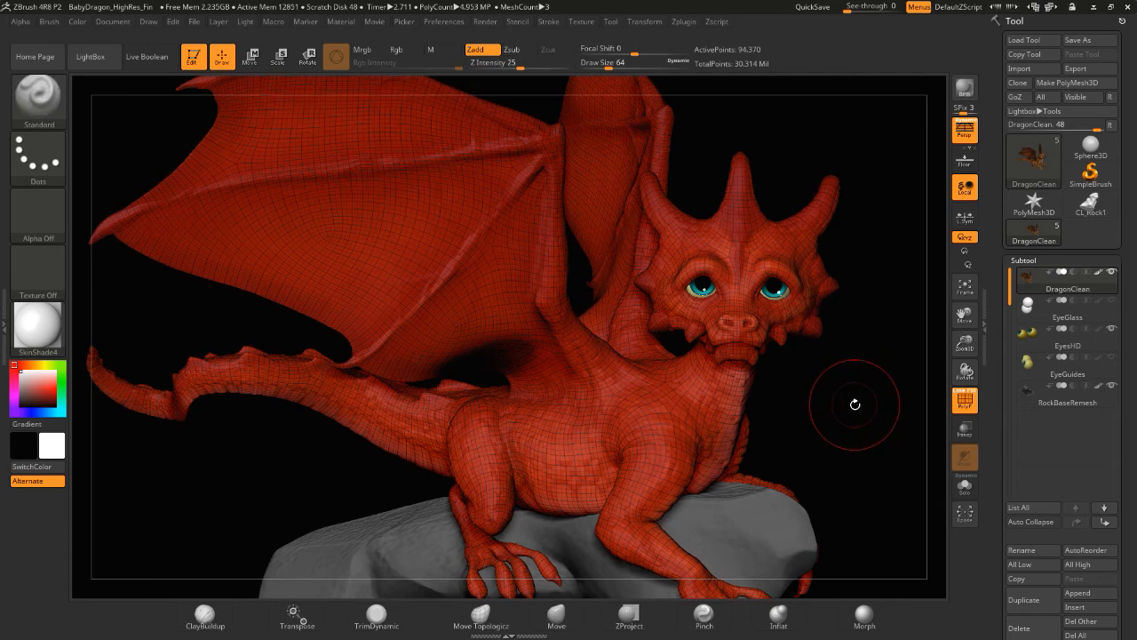
key("shift")
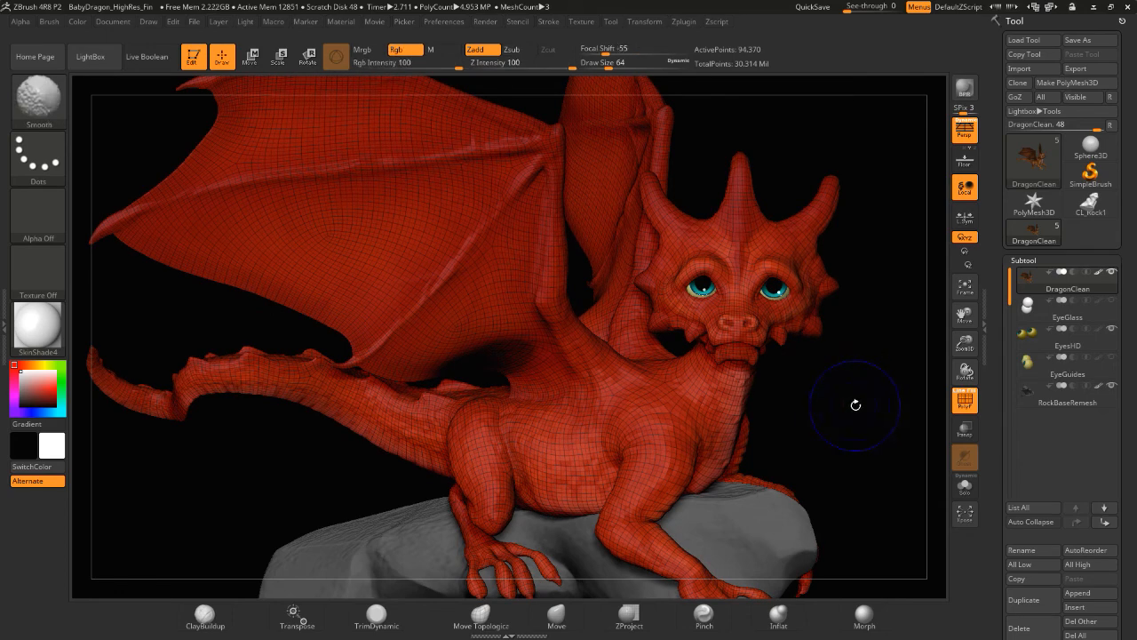
key("shift+d")
left_click_drag(858, 427, 829, 401)
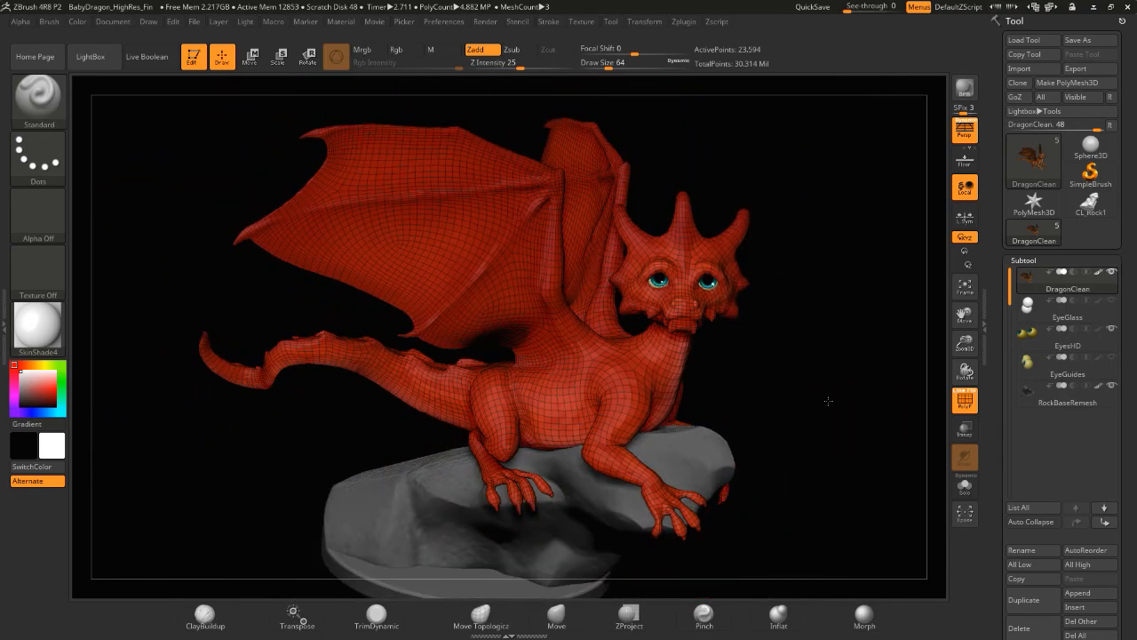
- Select the RockBaseRemesh subtool and inspect the rock base with its wireframe shown and hidden
left_click(1038, 402)
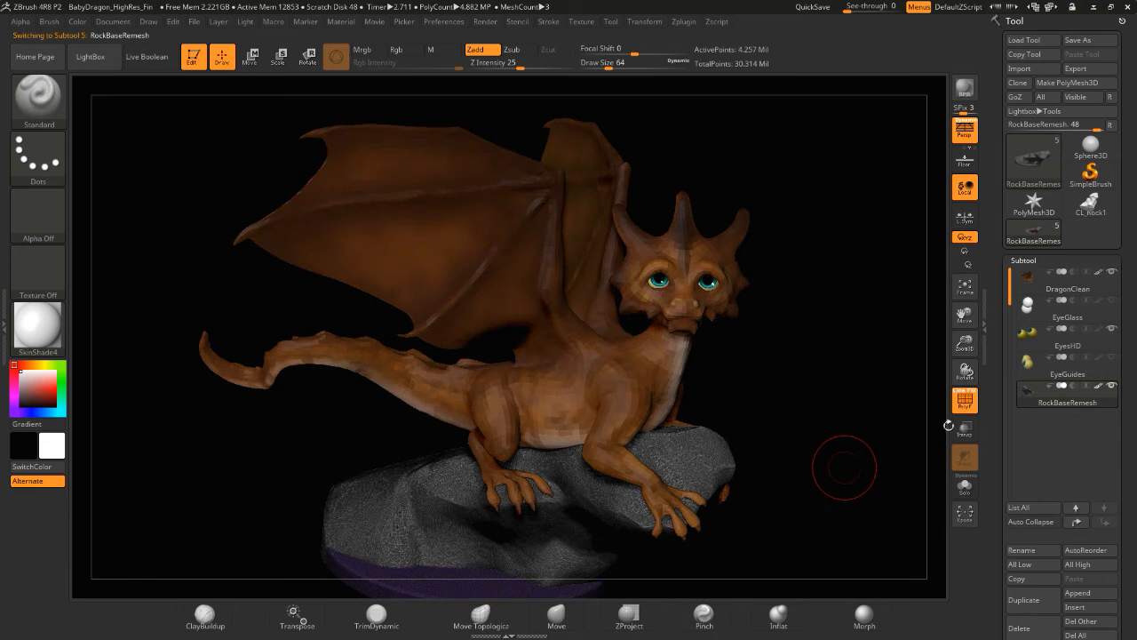
left_click(965, 400)
left_click_drag(886, 406, 858, 380)
left_click(965, 399)
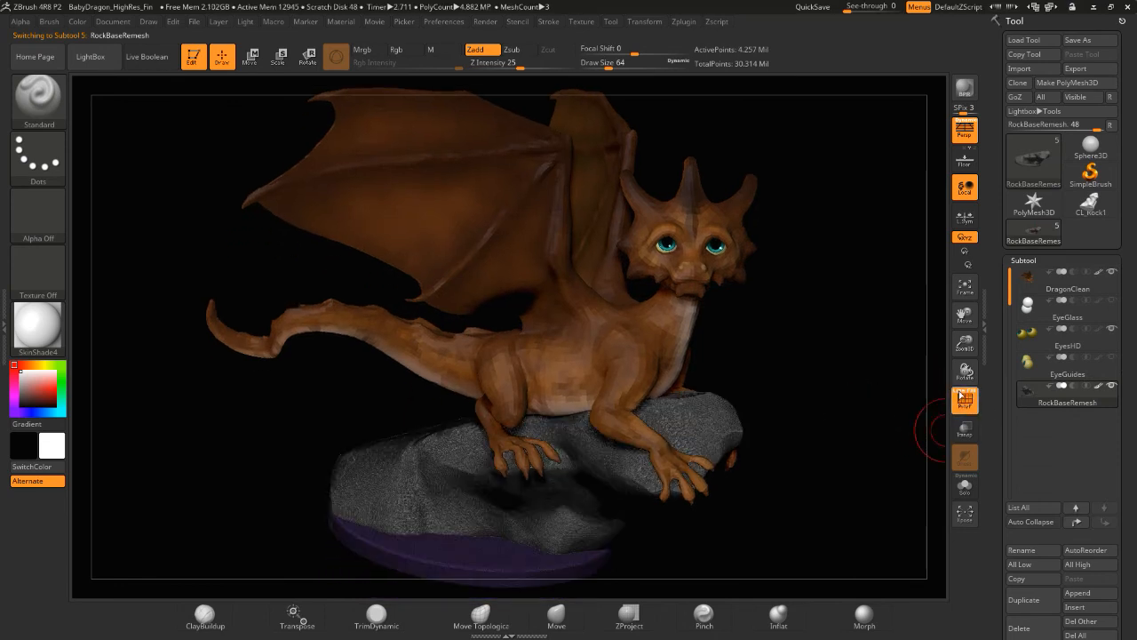
left_click_drag(858, 386, 845, 377)
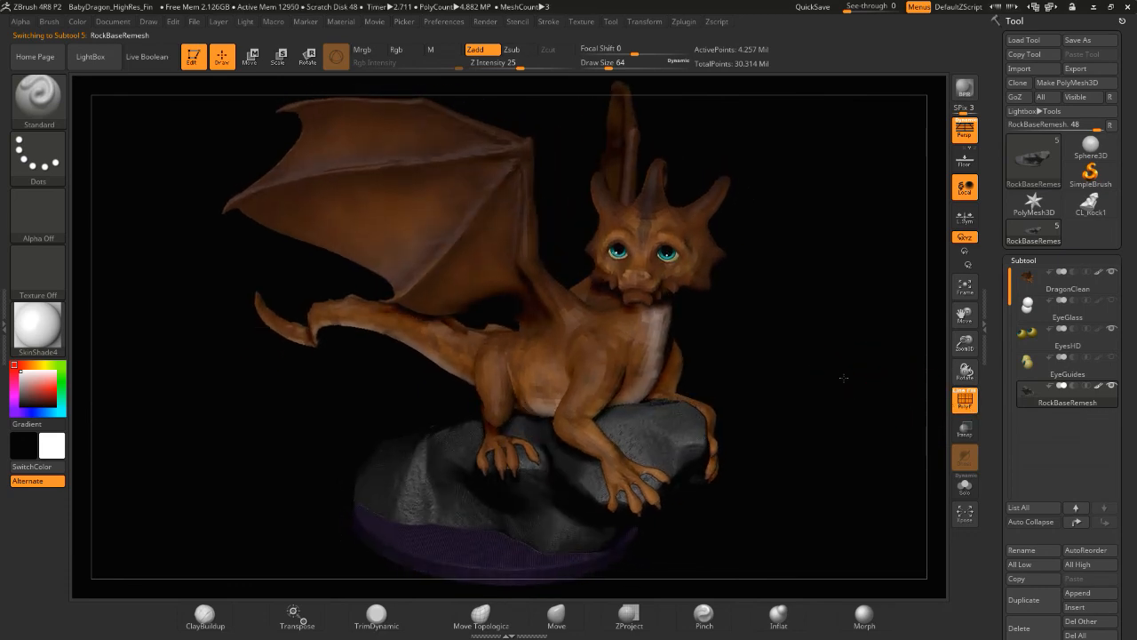
left_click(965, 400)
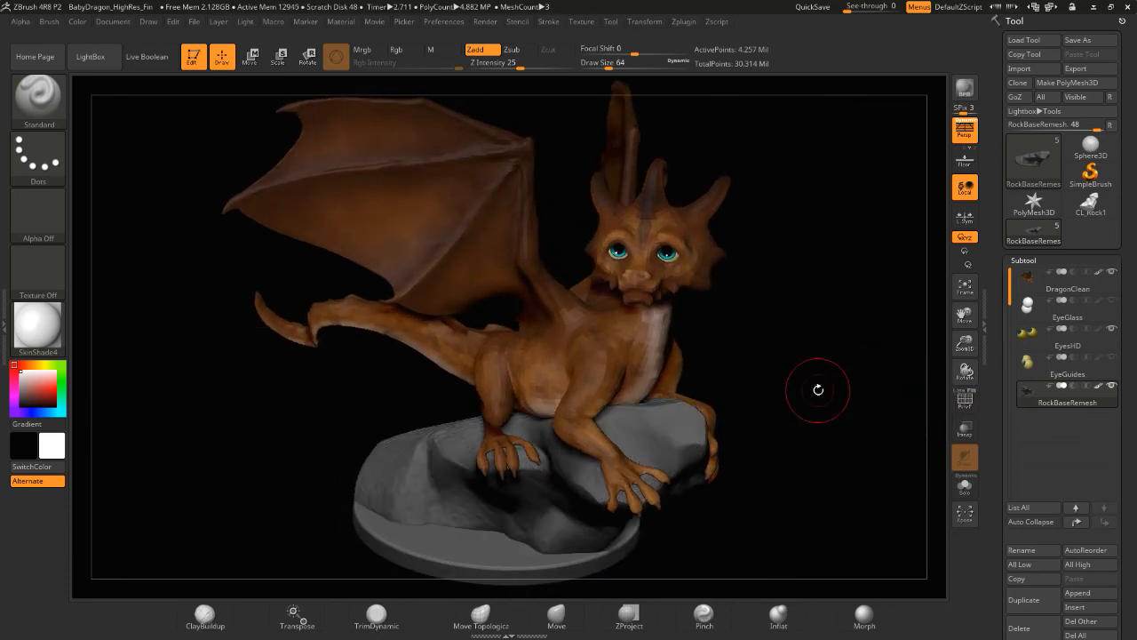
left_click_drag(871, 386, 851, 385)
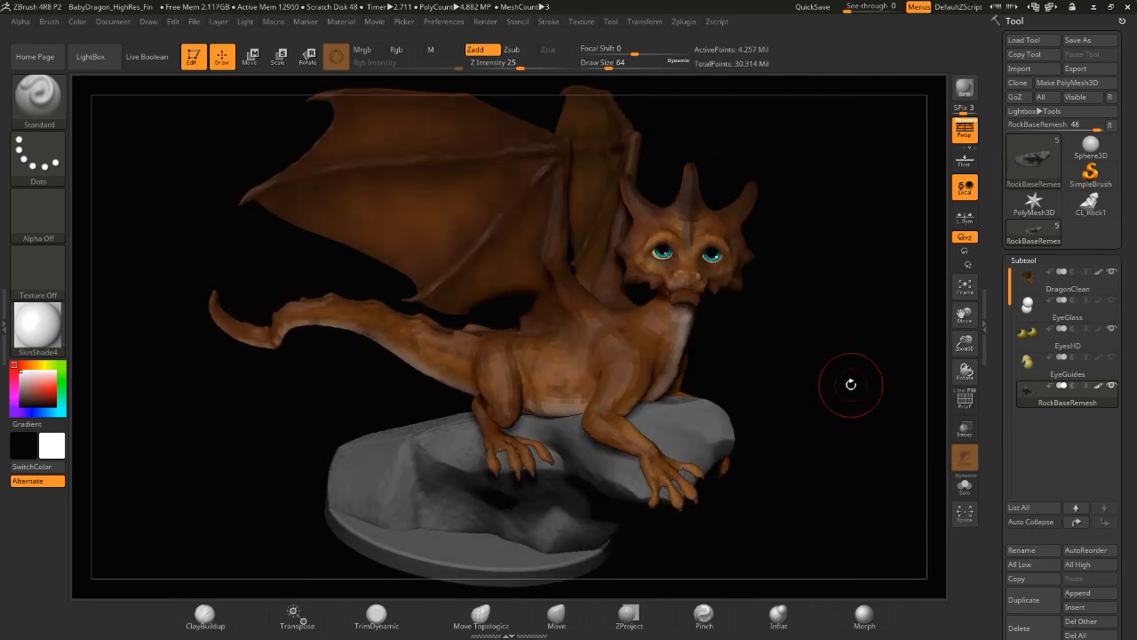